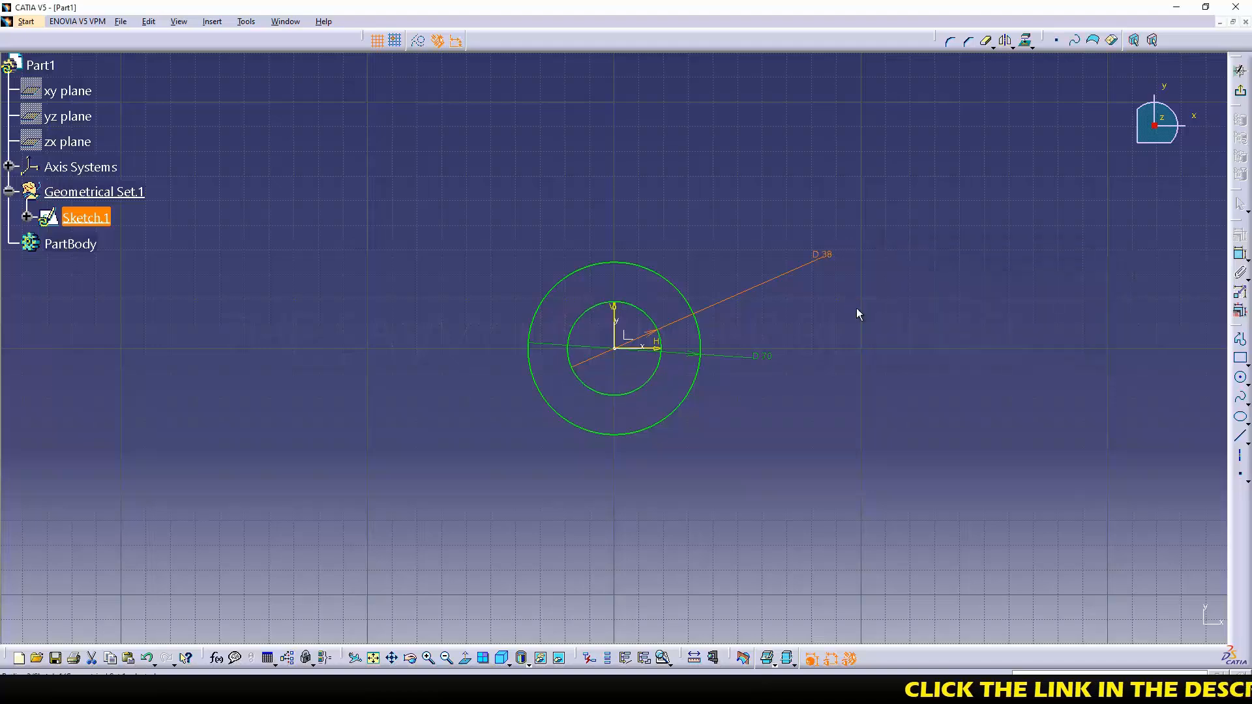
# - Sketch a circle centred on the vertical axis above the two existing circles and set its diameter to 22 mm
pyautogui.moveTo(834, 315); pyautogui.dragTo(824, 475, button='middle')
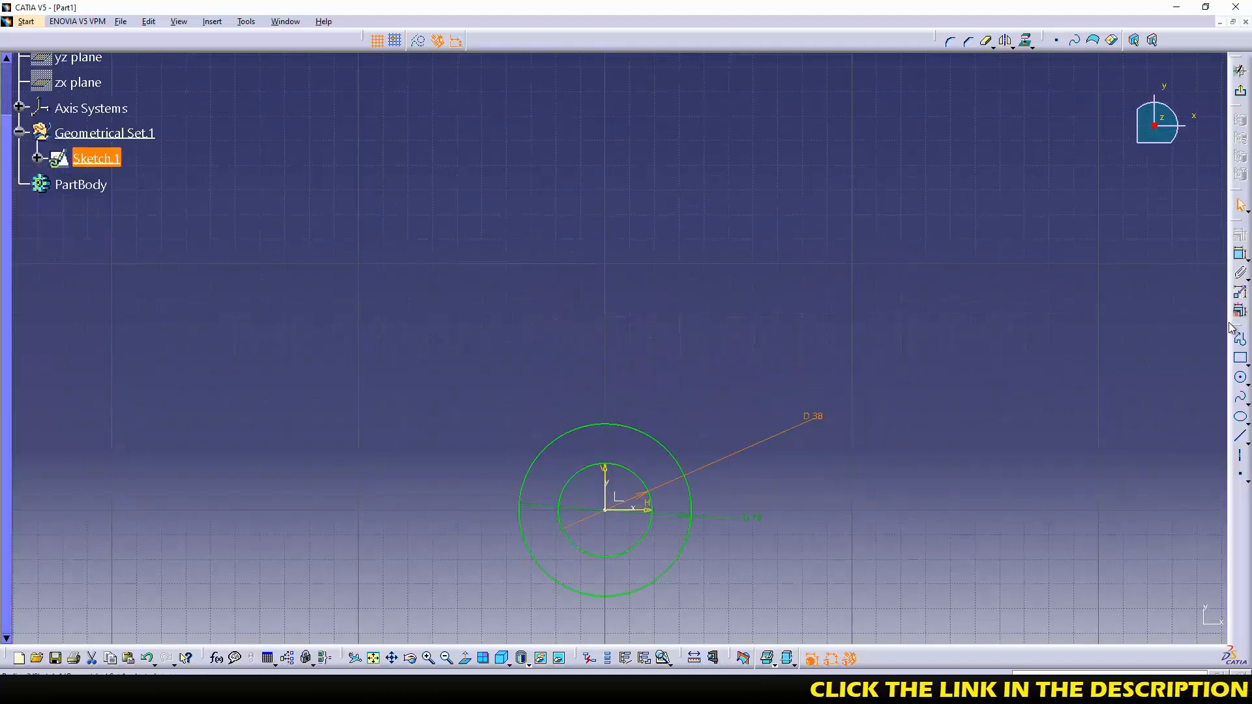
pyautogui.click(1238, 378)
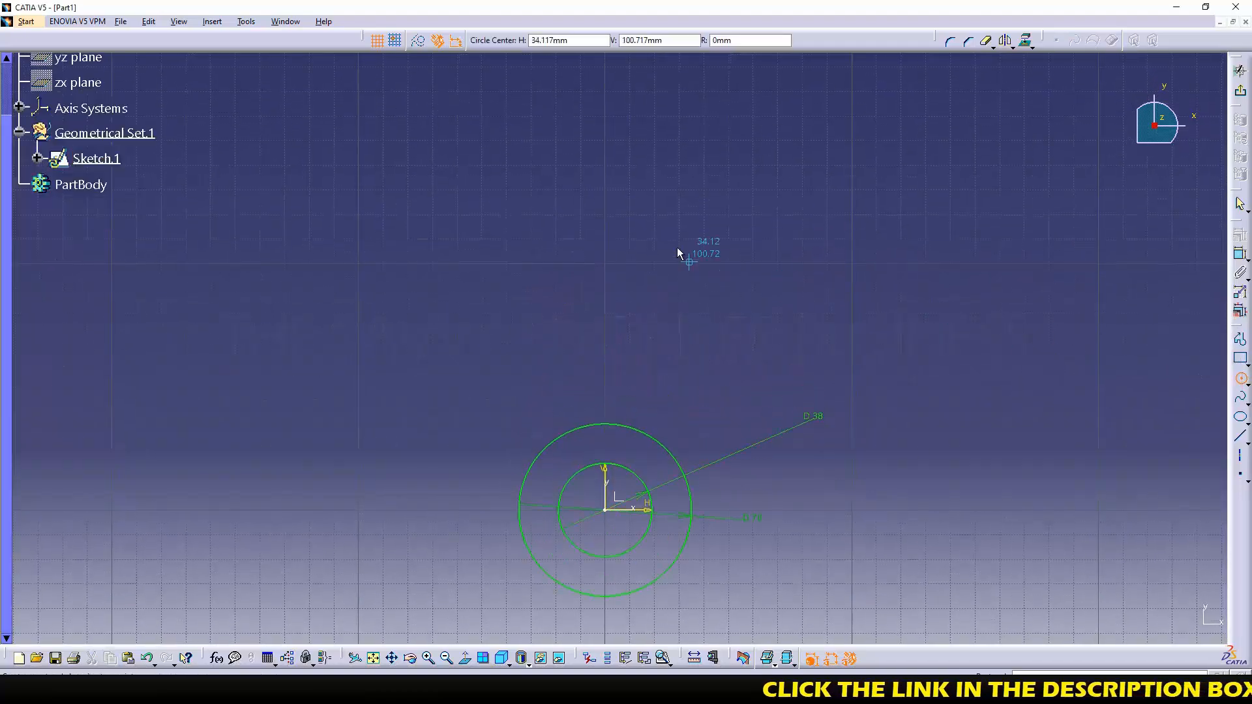
pyautogui.click(608, 155)
pyautogui.click(631, 157)
pyautogui.click(1235, 255)
pyautogui.click(630, 160)
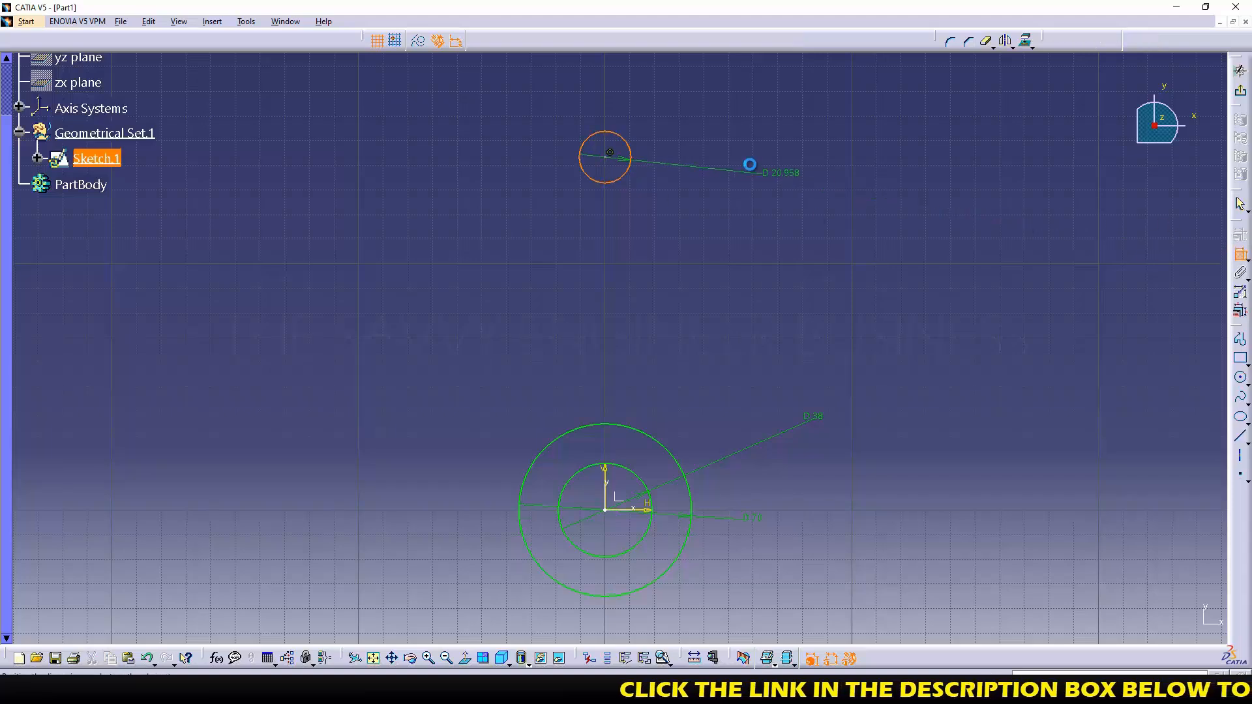
pyautogui.click(707, 145)
pyautogui.doubleClick(700, 147)
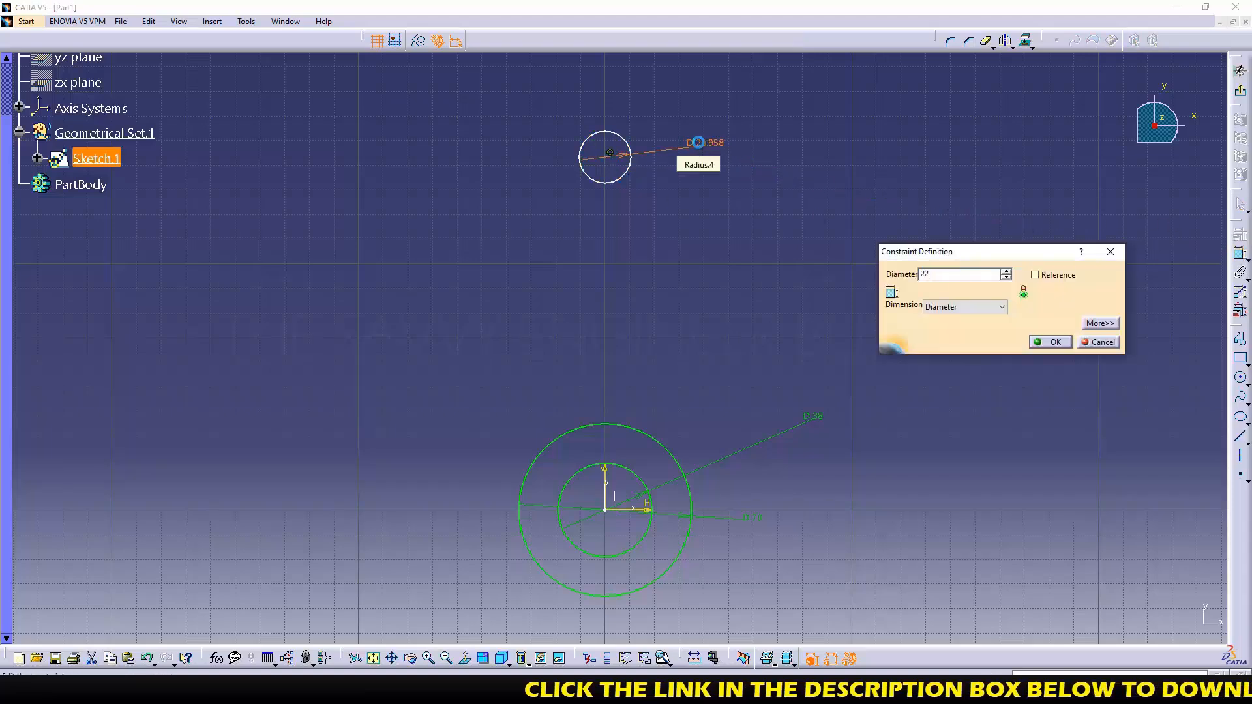
pyautogui.press('Return')
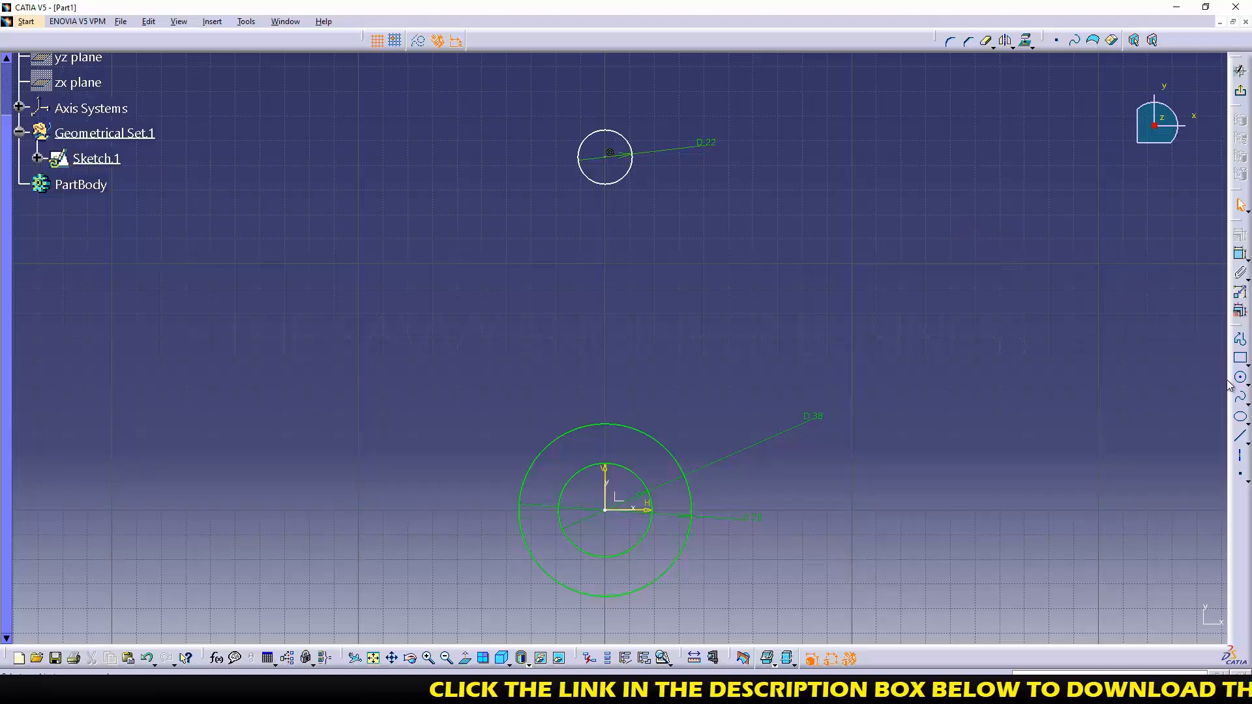
# - Sketch a larger circle concentric with the 22 mm circle and set its diameter to 35 mm
pyautogui.click(605, 156)
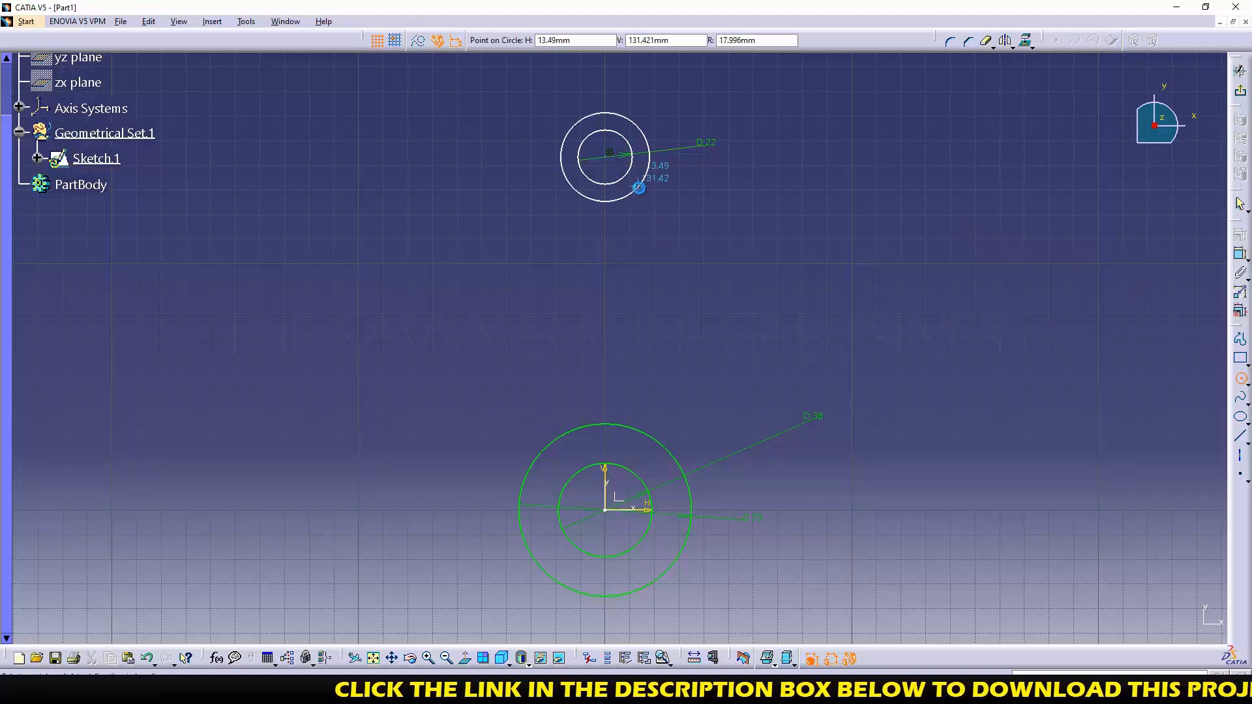
pyautogui.click(642, 184)
pyautogui.click(1241, 254)
pyautogui.click(647, 172)
pyautogui.click(704, 195)
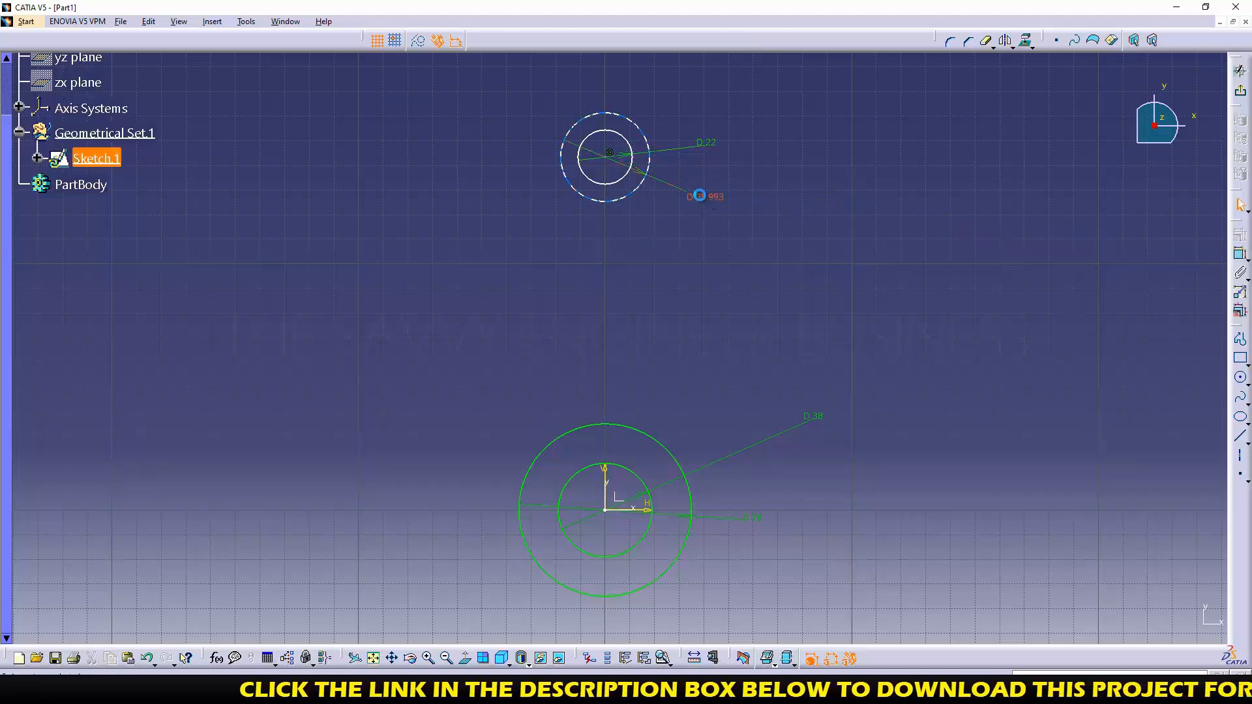
pyautogui.doubleClick(702, 200)
pyautogui.write('35')
pyautogui.press('Return')
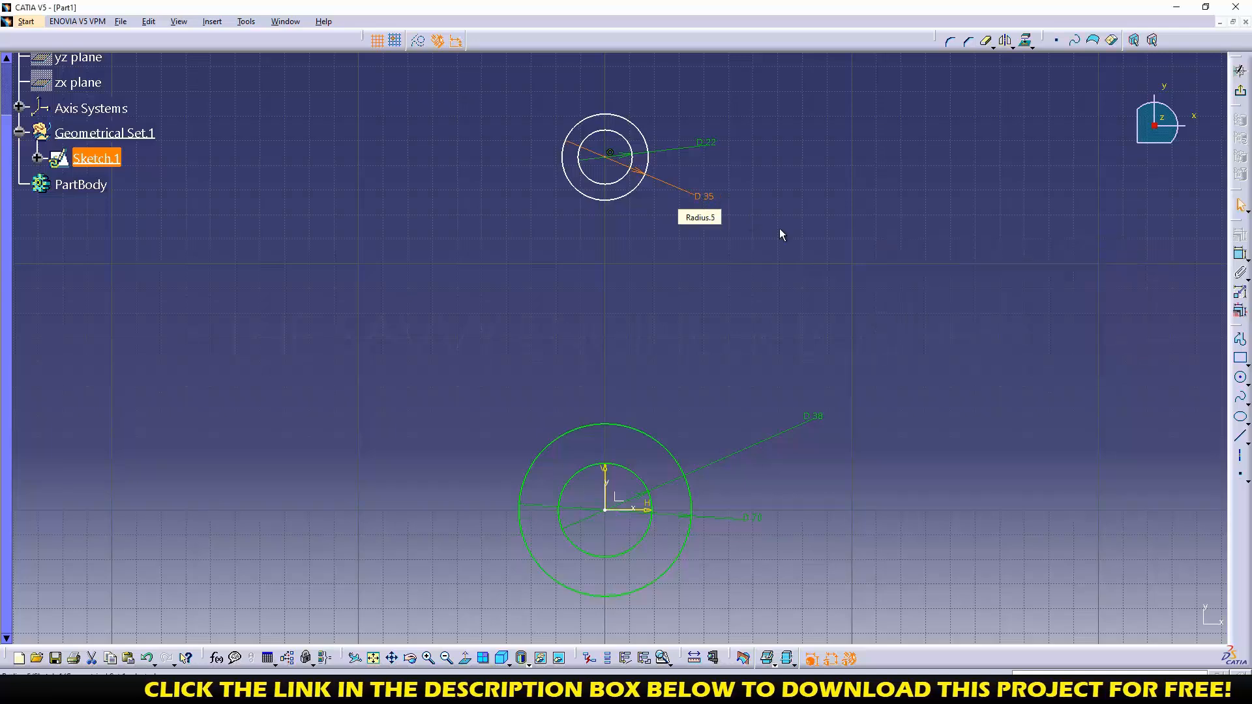
# - Constrain the vertical distance between the sketch origin and the upper circles' centre to 155 mm
pyautogui.click(1241, 254)
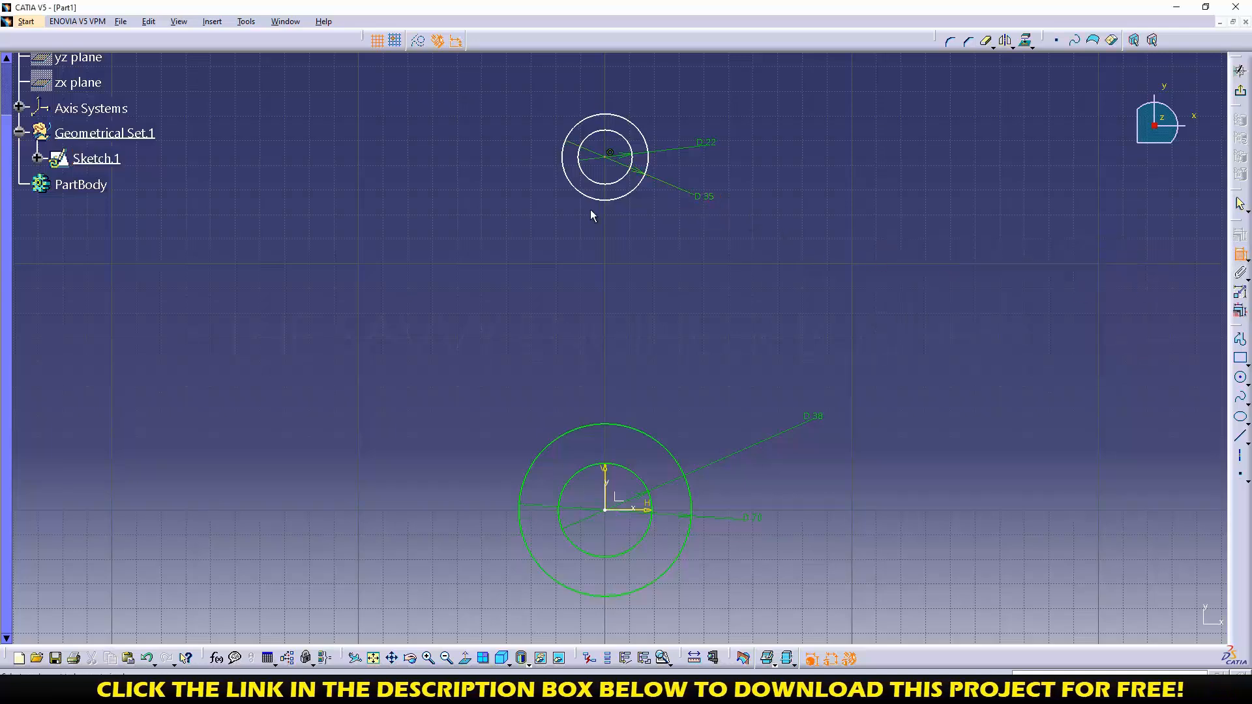
pyautogui.click(605, 509)
pyautogui.click(610, 152)
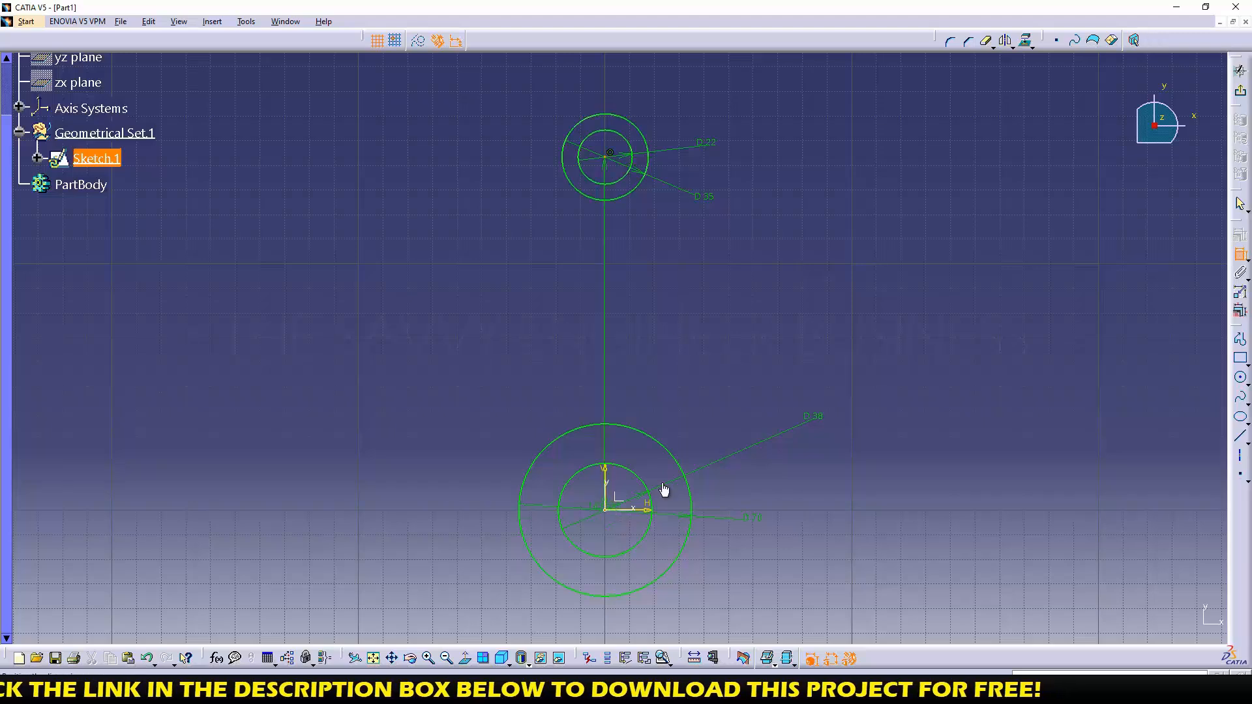
pyautogui.doubleClick(892, 389)
pyautogui.write('155')
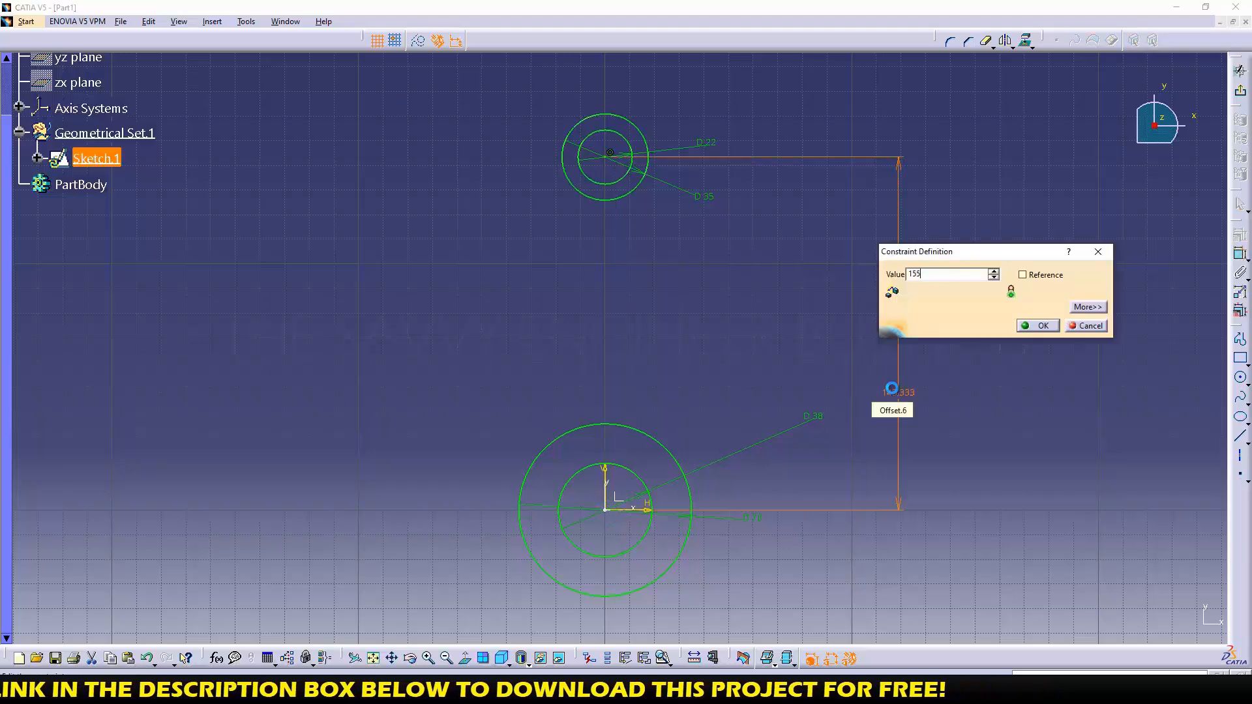
pyautogui.press('Return')
pyautogui.click(946, 104)
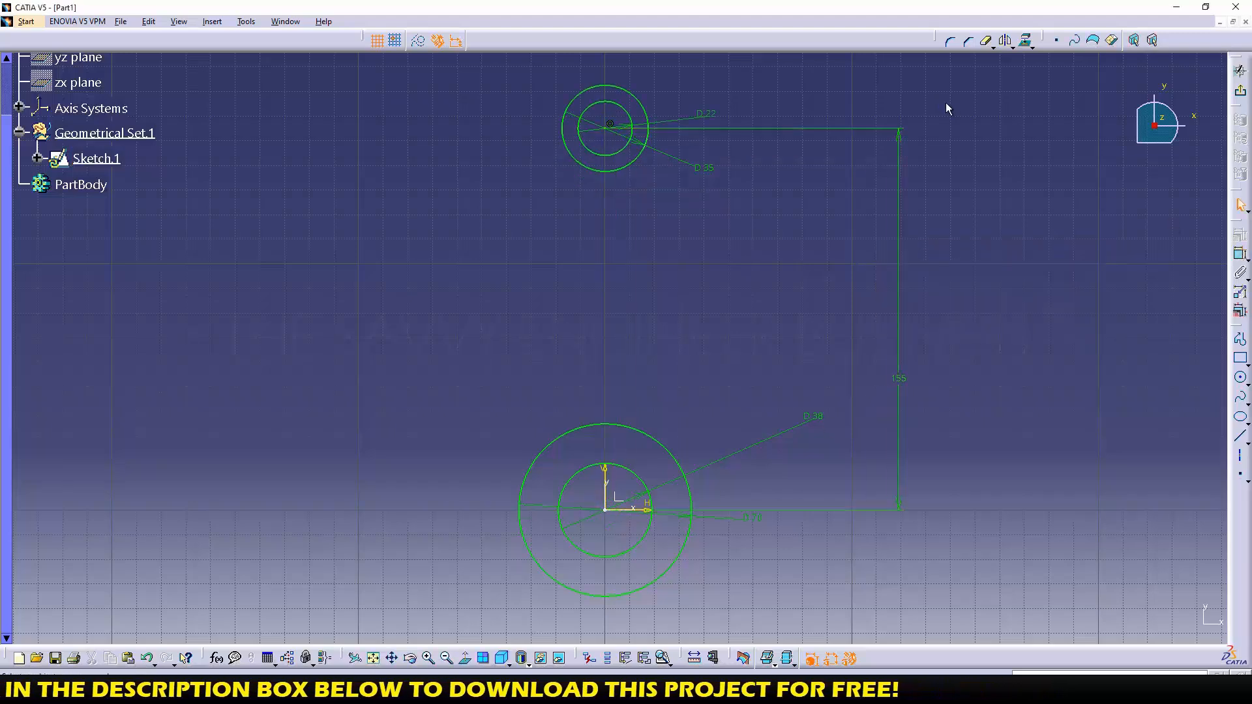
# - Sketch two slanted lines, one on each side of the circles, widening from above the upper circles to beside the lower ones
pyautogui.click(1241, 436)
pyautogui.click(527, 75)
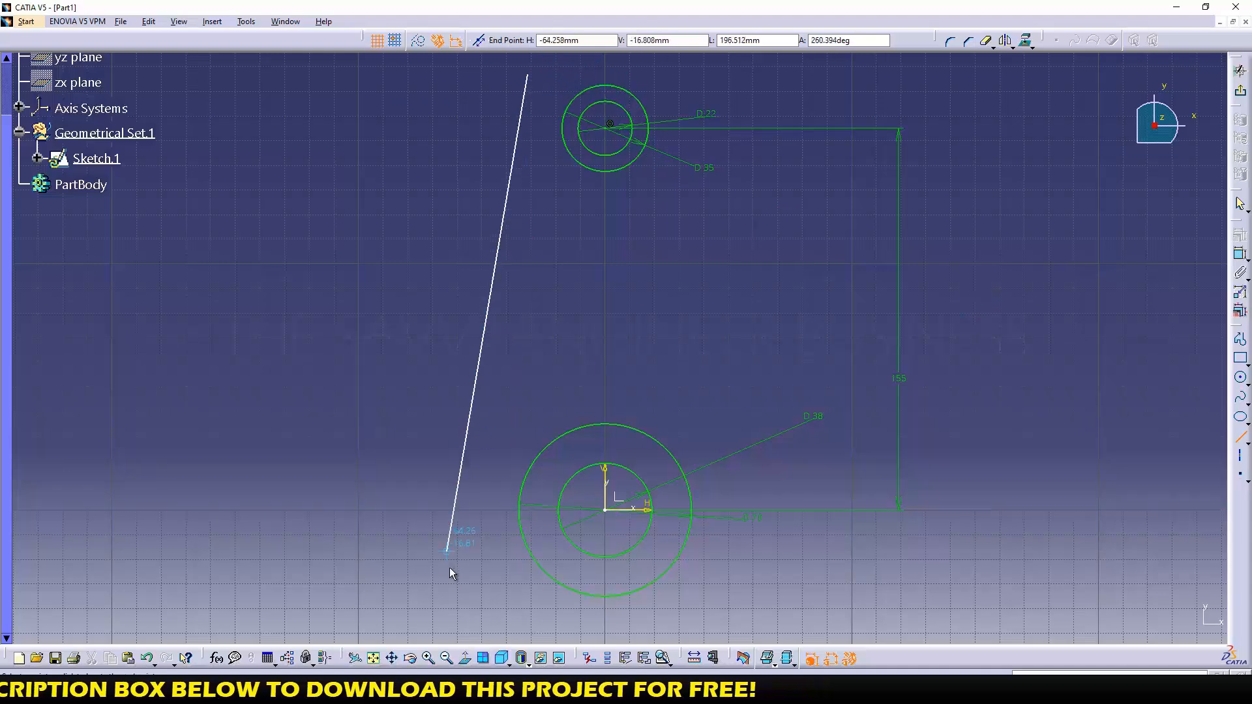
pyautogui.click(456, 594)
pyautogui.click(1240, 436)
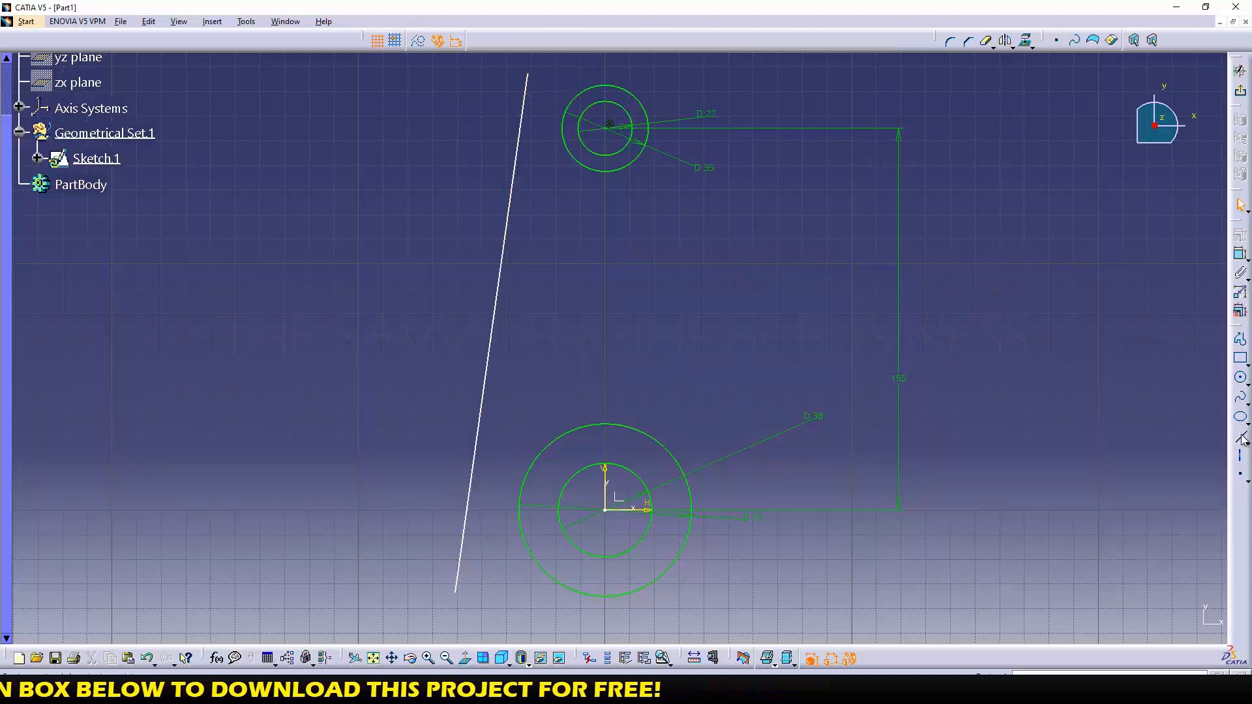
pyautogui.click(693, 63)
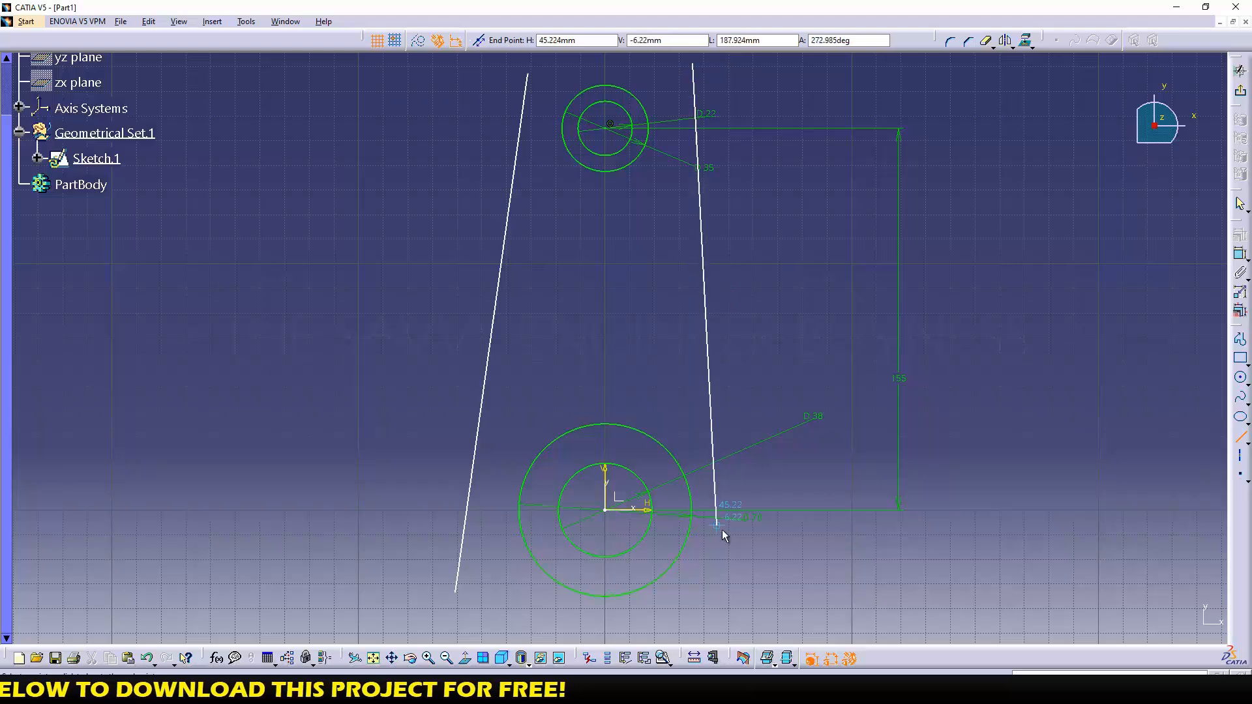
pyautogui.click(756, 614)
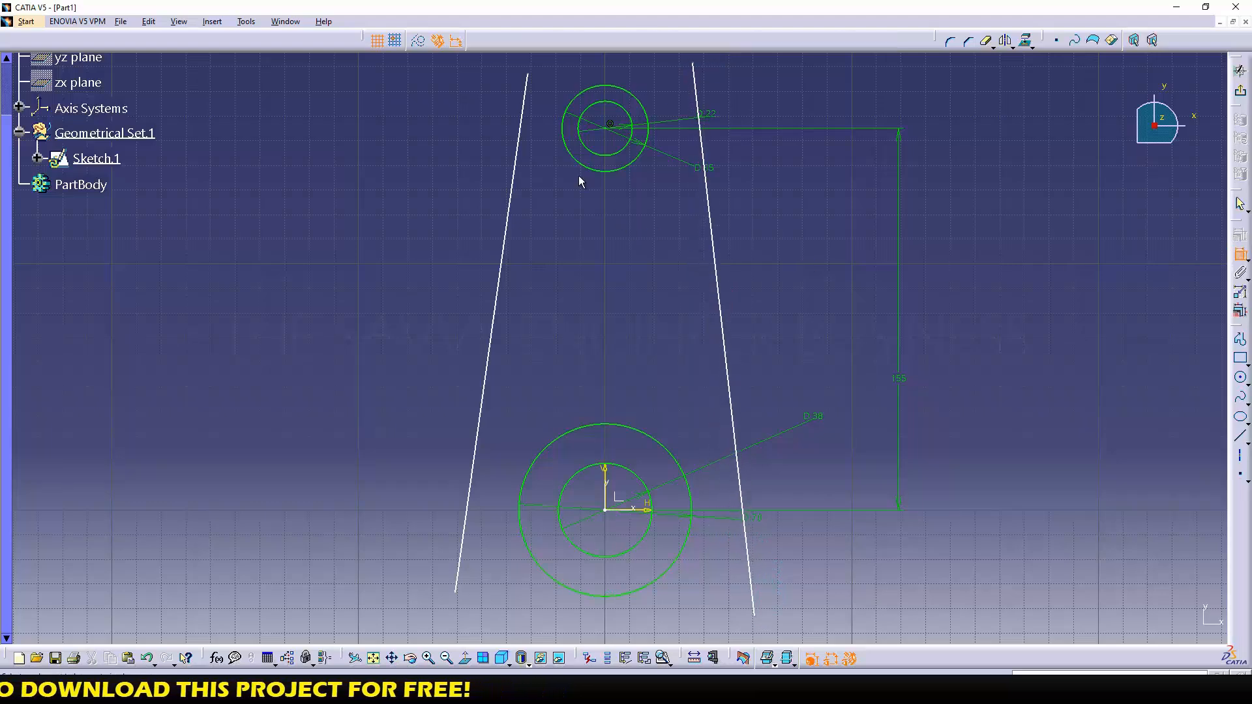
# - Make the slanted line on the negative-H side tangent to the 22 mm upper circle and the 38 mm lower circle
pyautogui.click(523, 135)
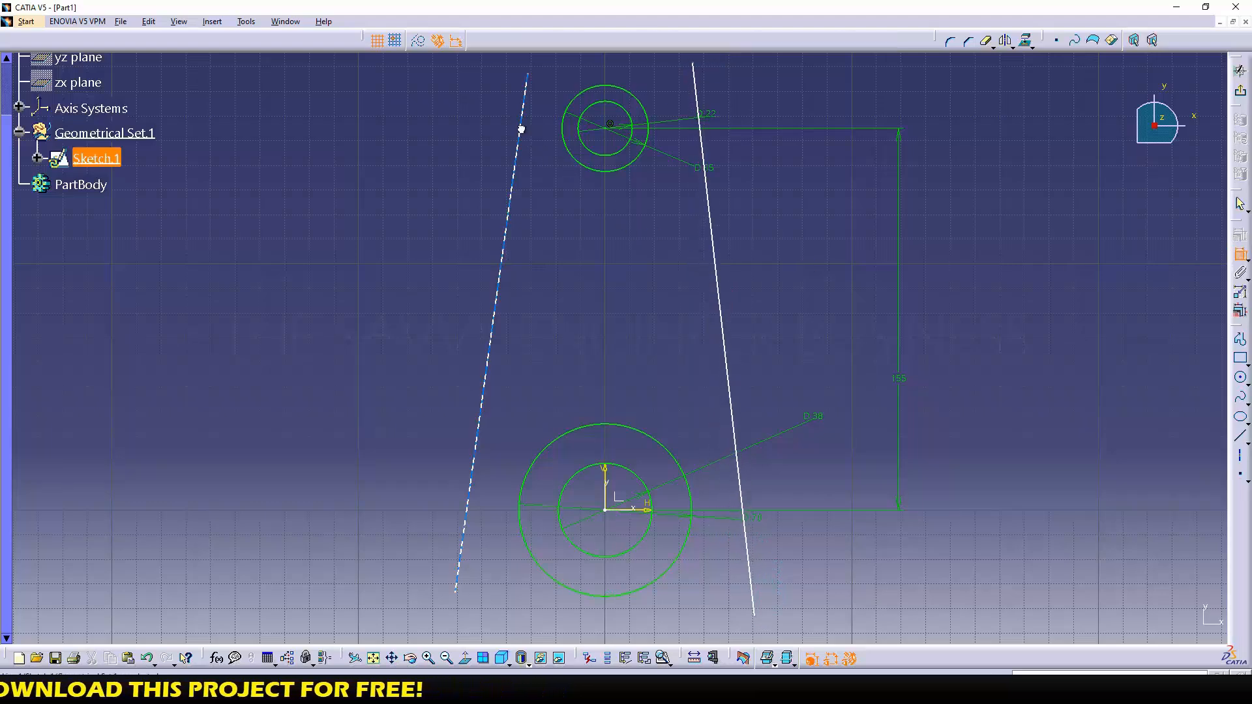
pyautogui.click(580, 129)
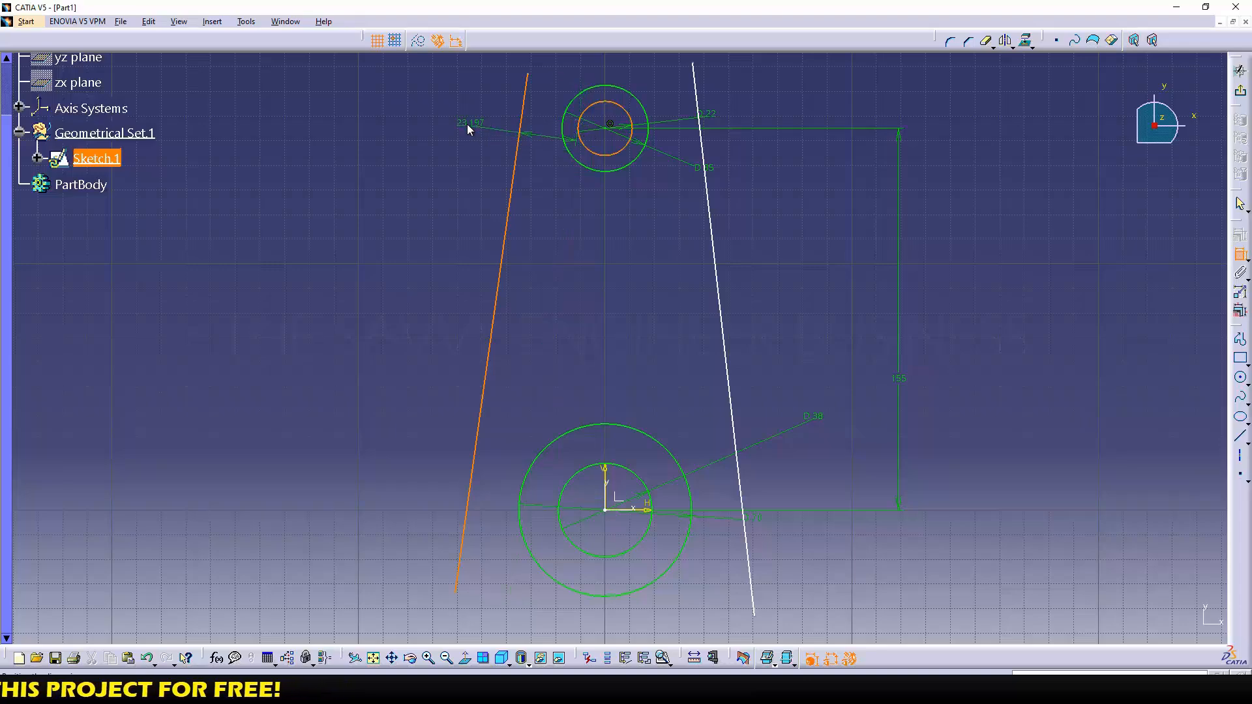
pyautogui.rightClick(467, 124)
pyautogui.click(522, 183)
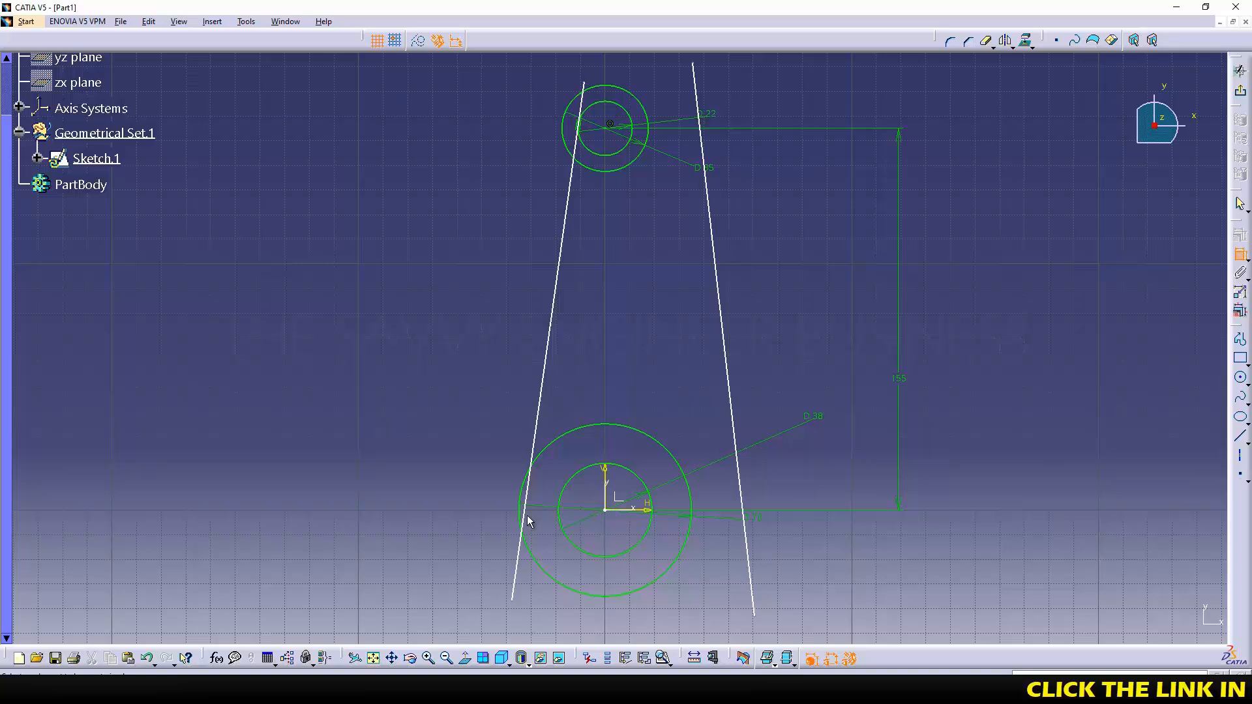
pyautogui.click(526, 512)
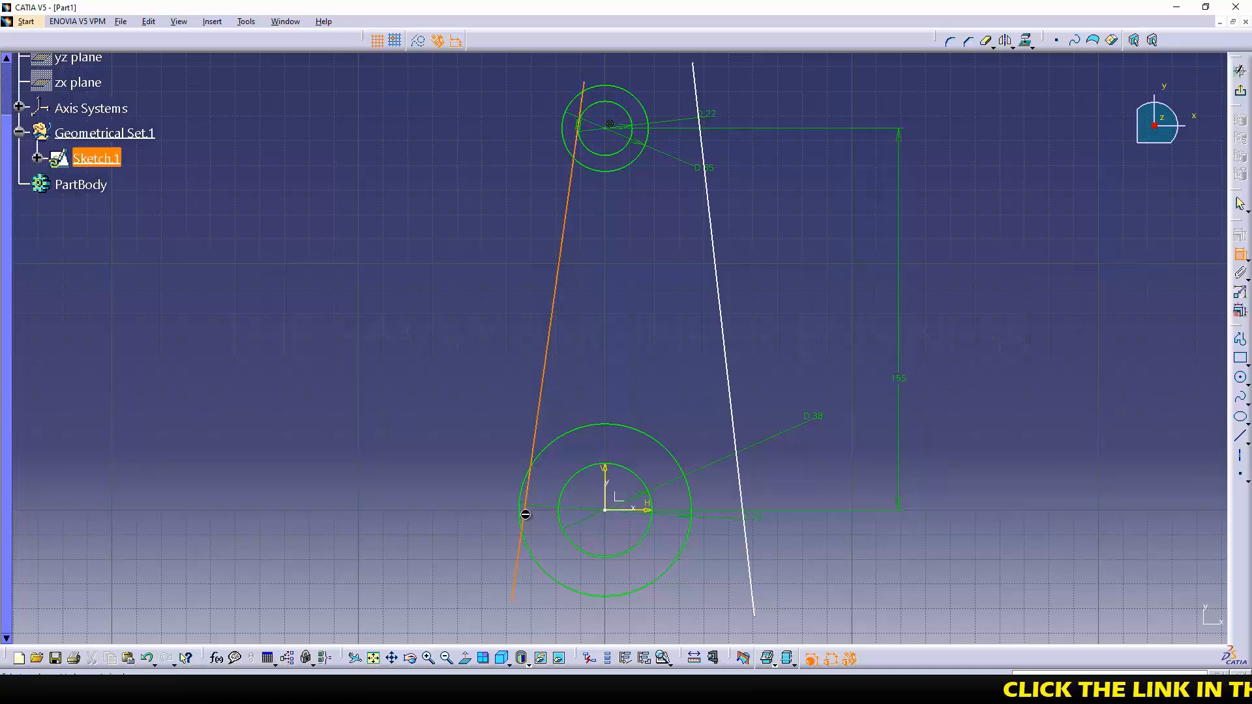
pyautogui.click(560, 524)
pyautogui.rightClick(364, 377)
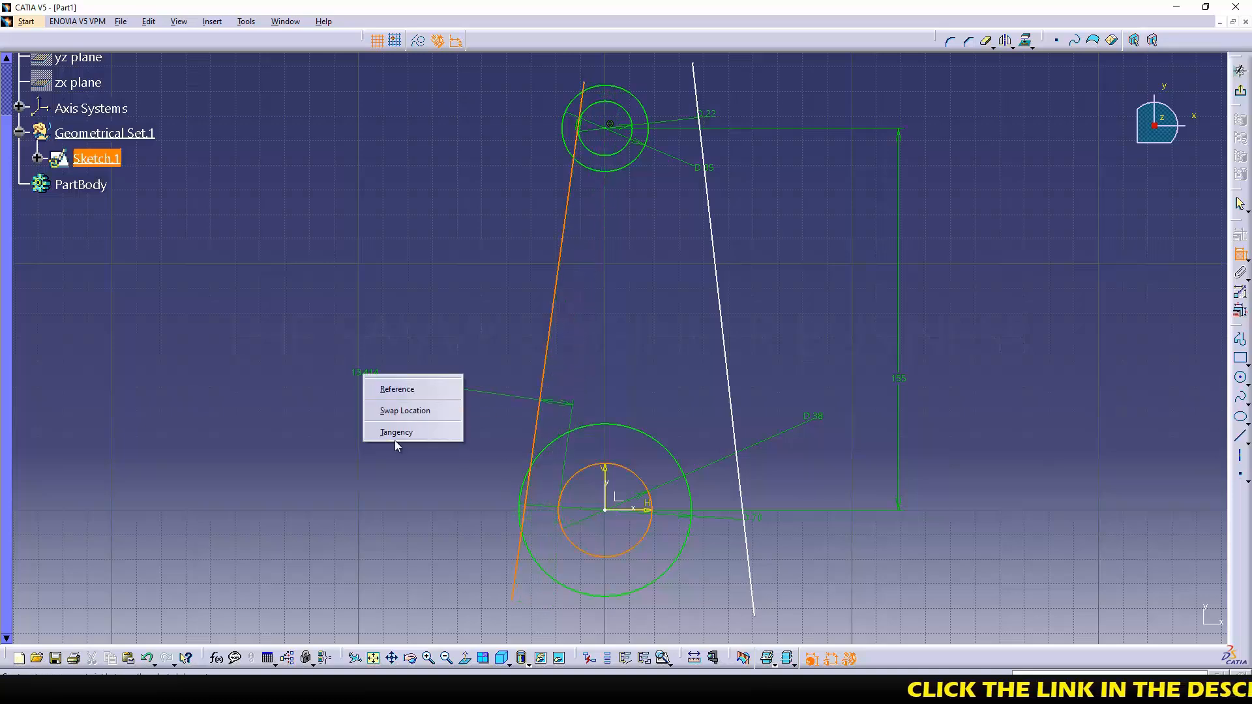
pyautogui.click(395, 435)
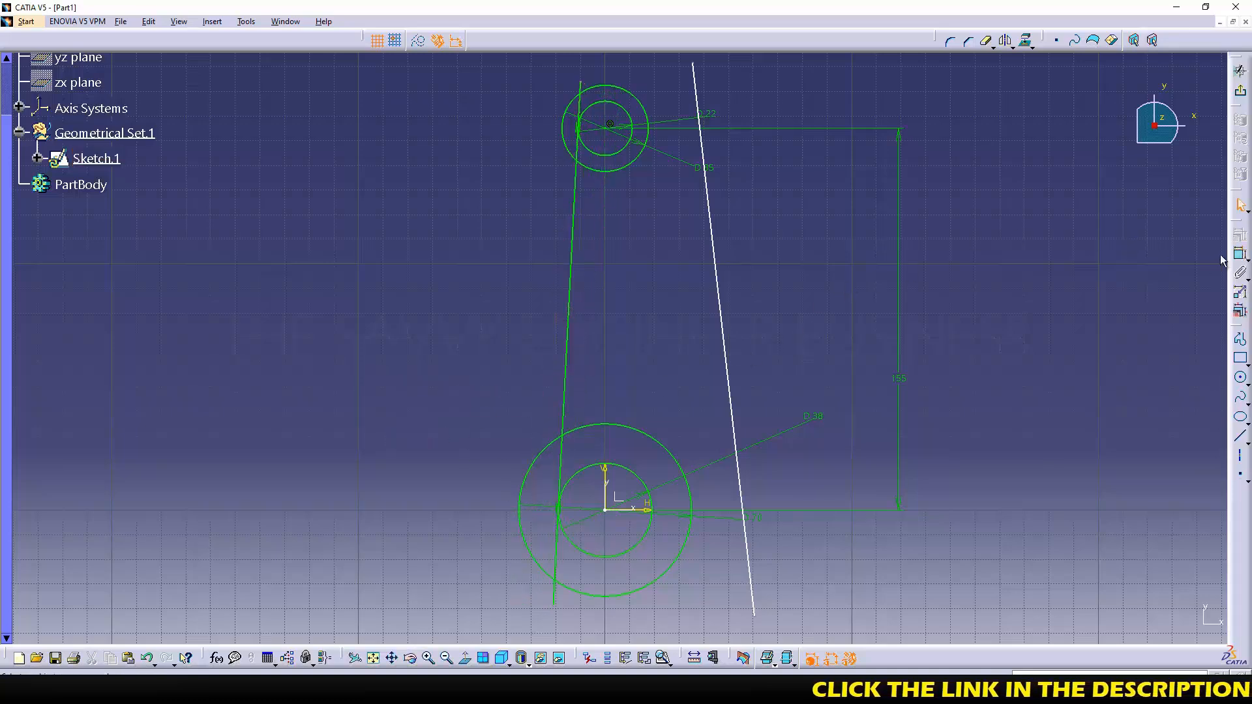
# - Make the slanted line on the positive-H side tangent to the 22 mm upper circle and the 38 mm lower circle
pyautogui.click(706, 150)
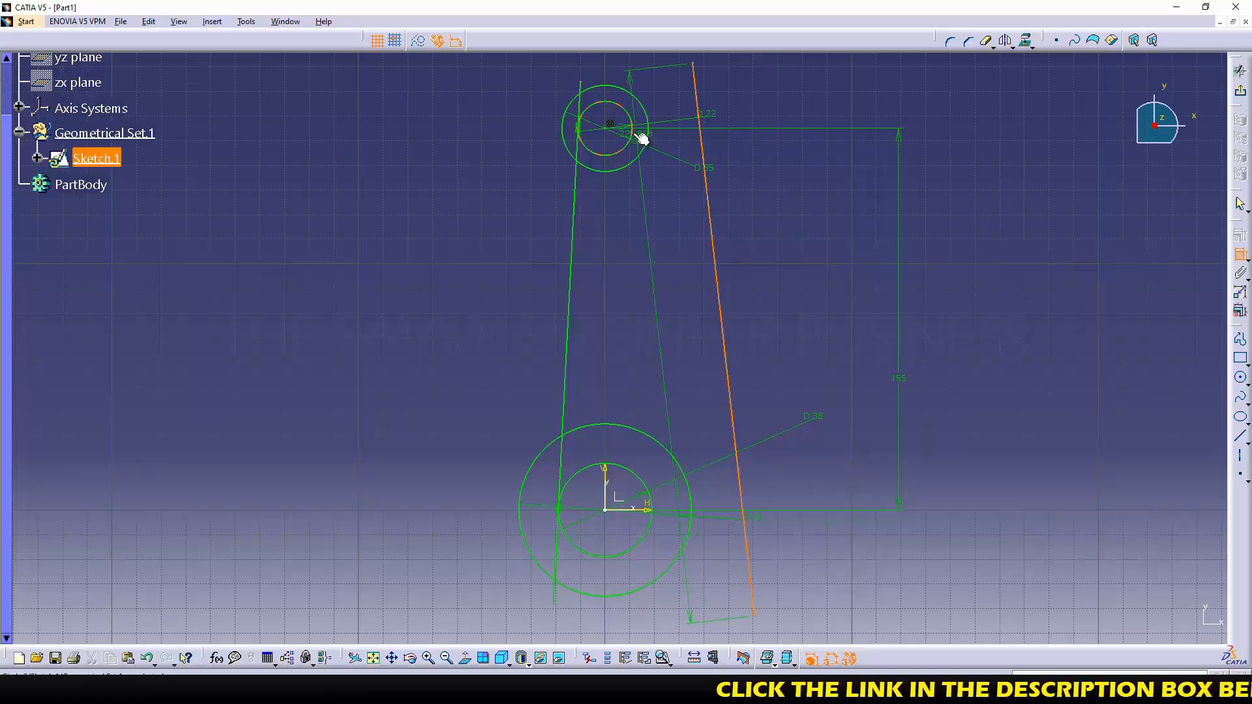
pyautogui.click(634, 135)
pyautogui.rightClick(642, 210)
pyautogui.click(659, 264)
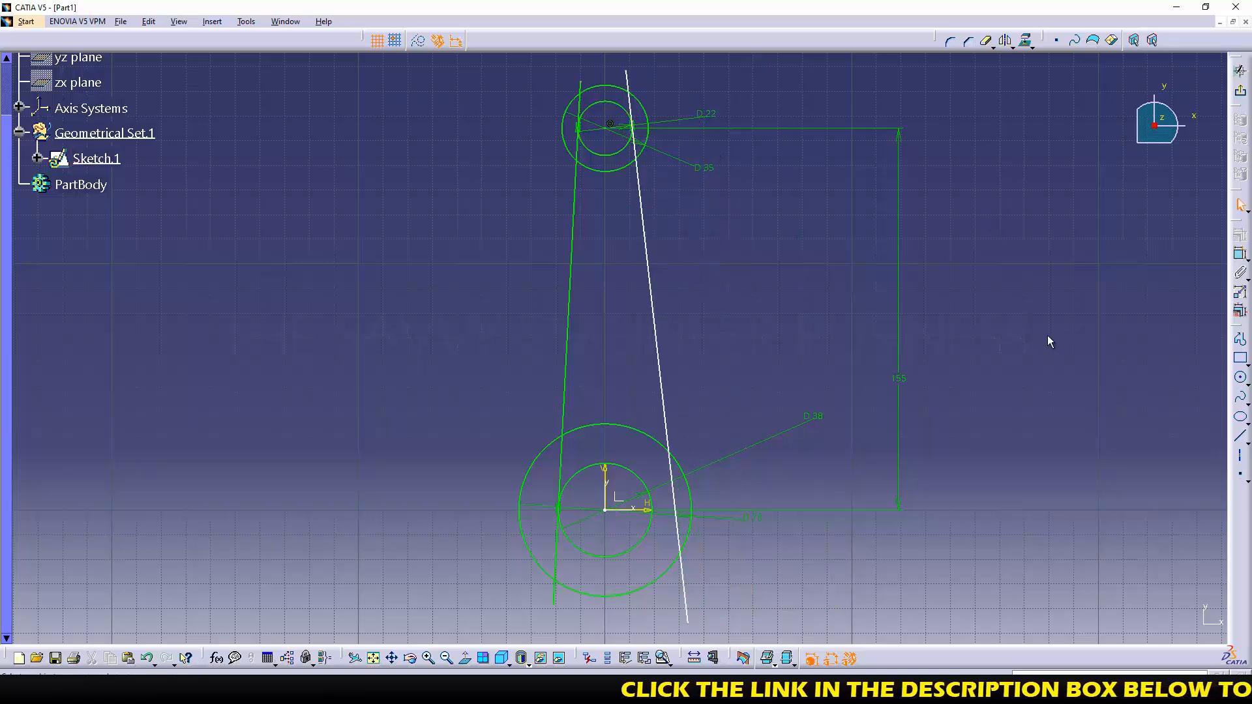
pyautogui.click(1239, 254)
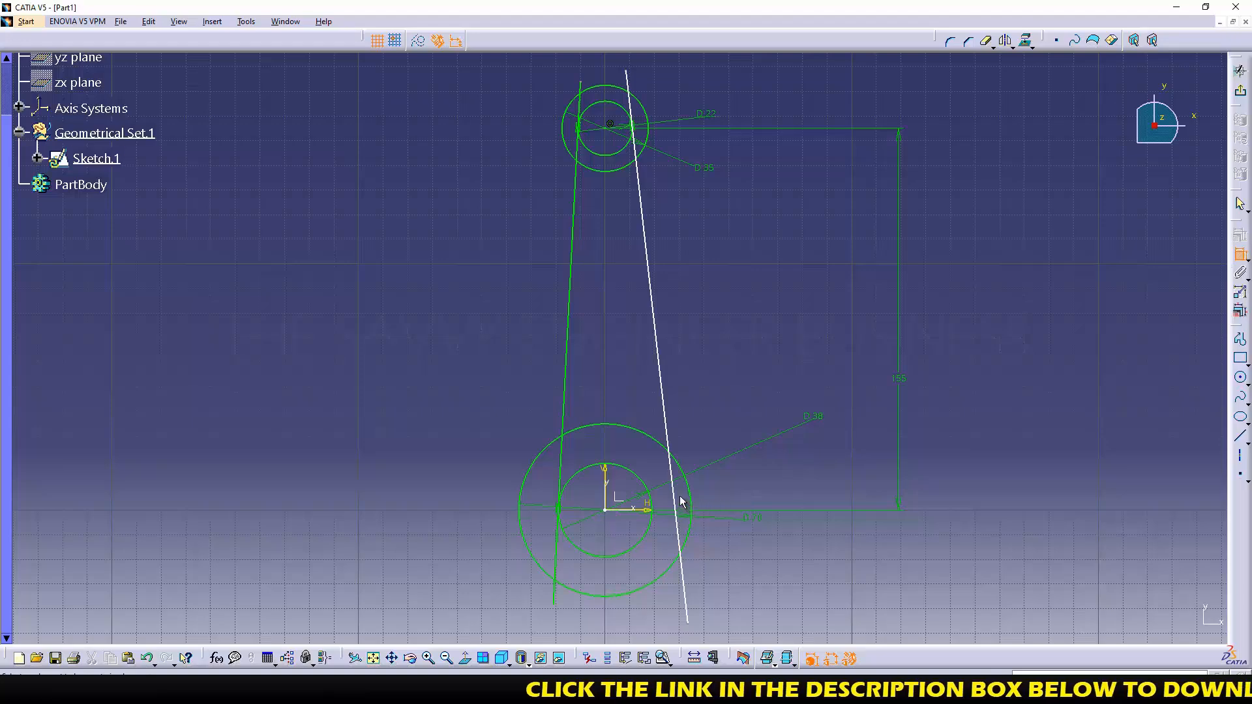
pyautogui.click(652, 516)
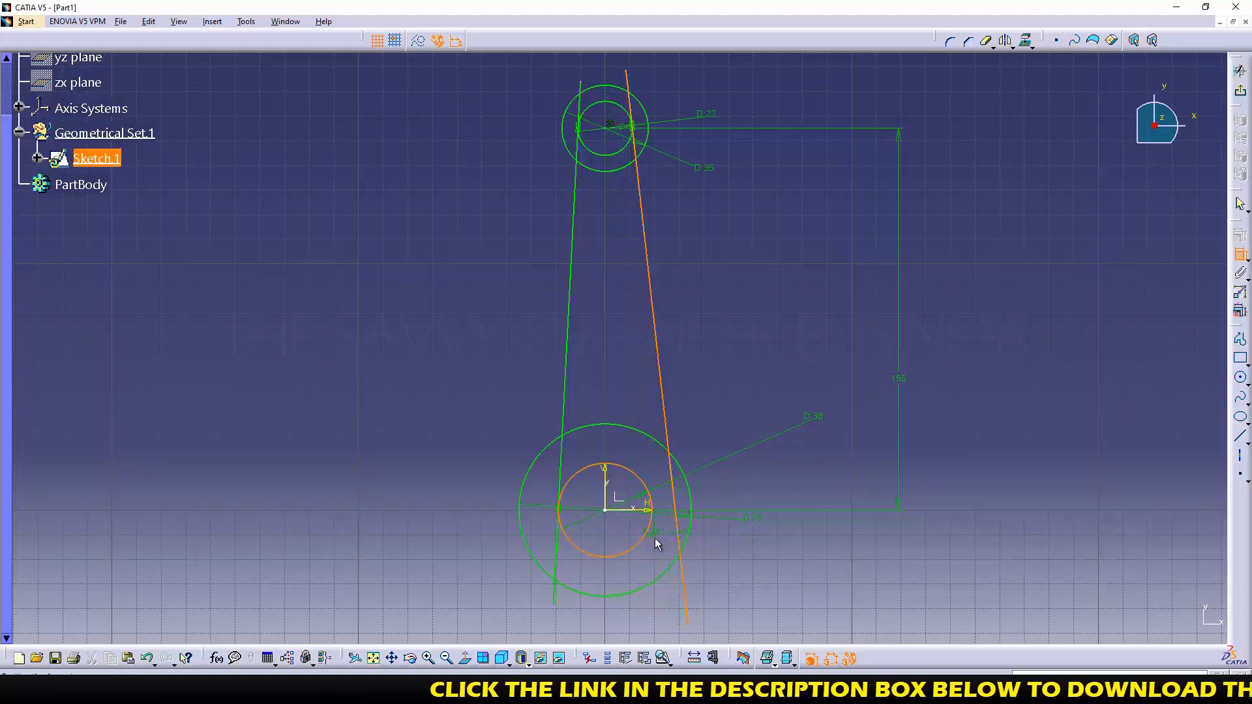
pyautogui.rightClick(656, 547)
pyautogui.click(682, 604)
# - Sketch a vertical line across the 70 mm circle's negative-H side, running down to the horizontal axis
pyautogui.scroll(5, 779, 304)
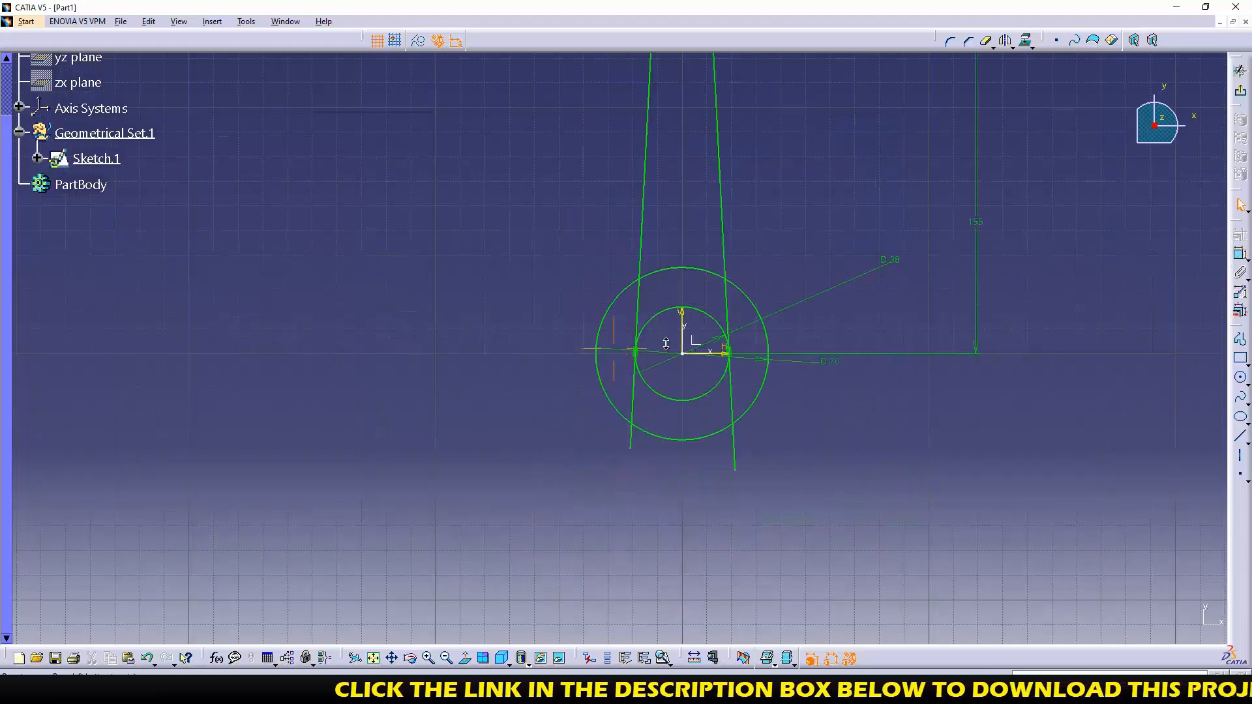
pyautogui.click(1239, 435)
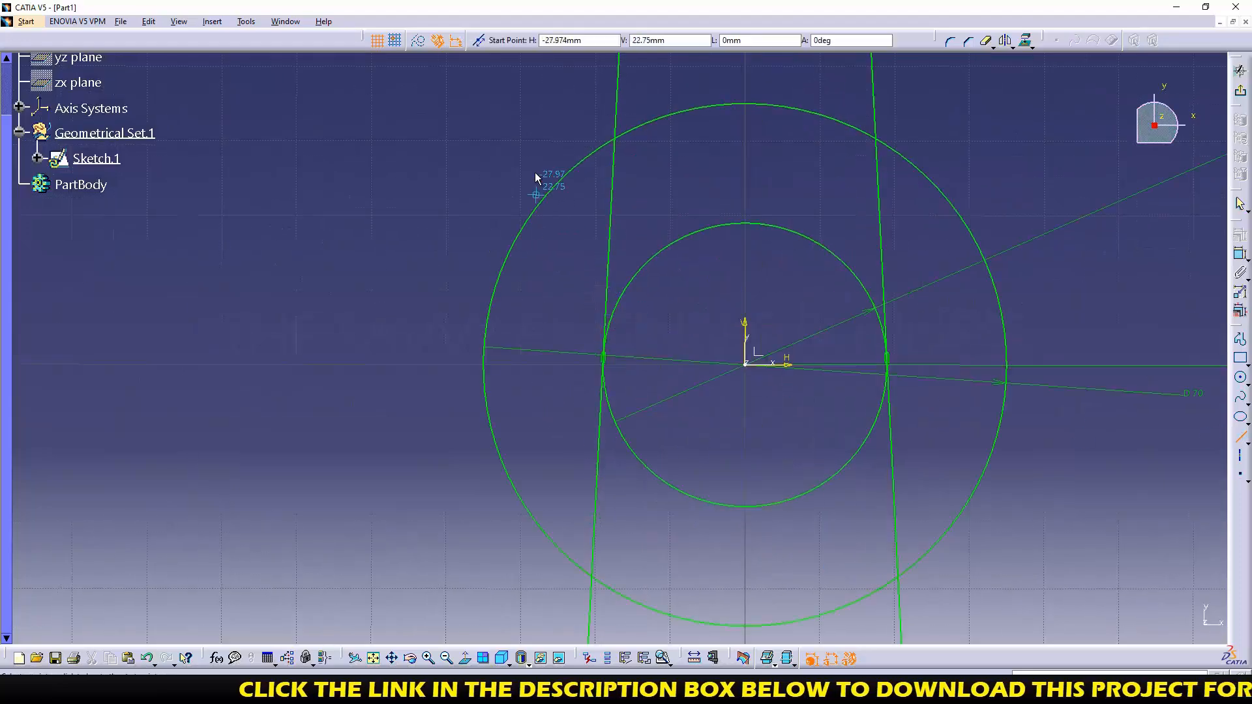
pyautogui.click(529, 141)
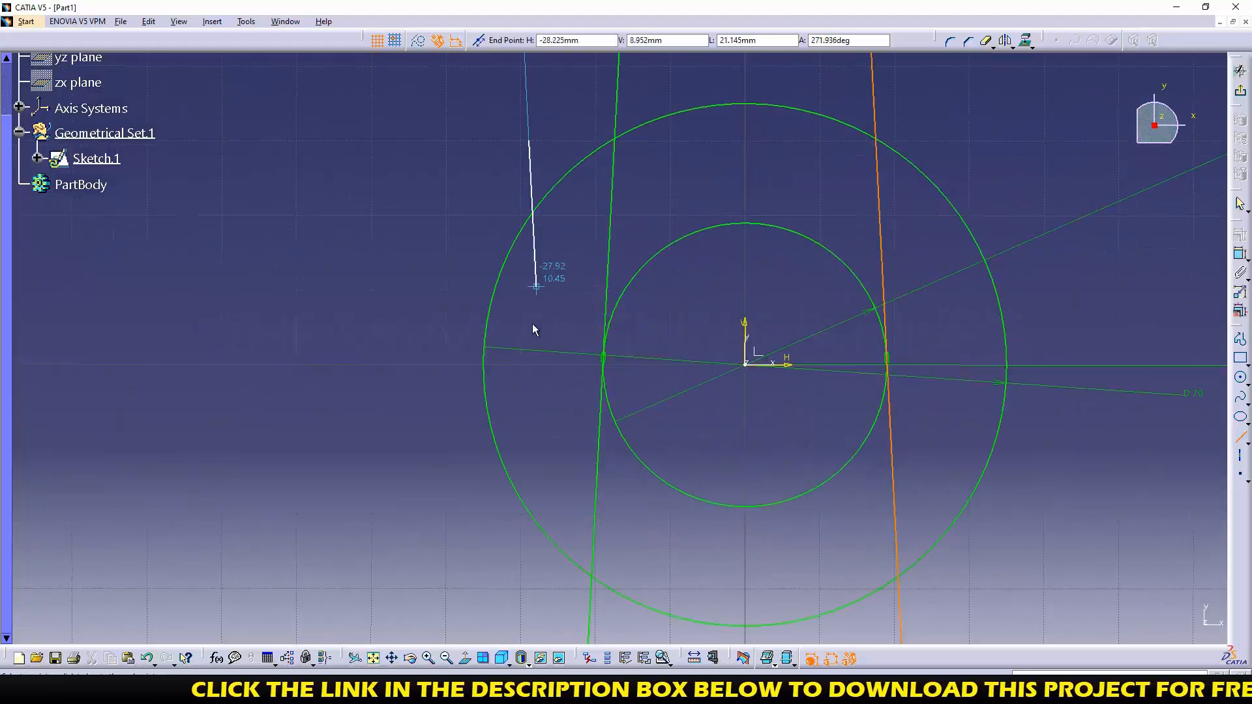
pyautogui.click(528, 365)
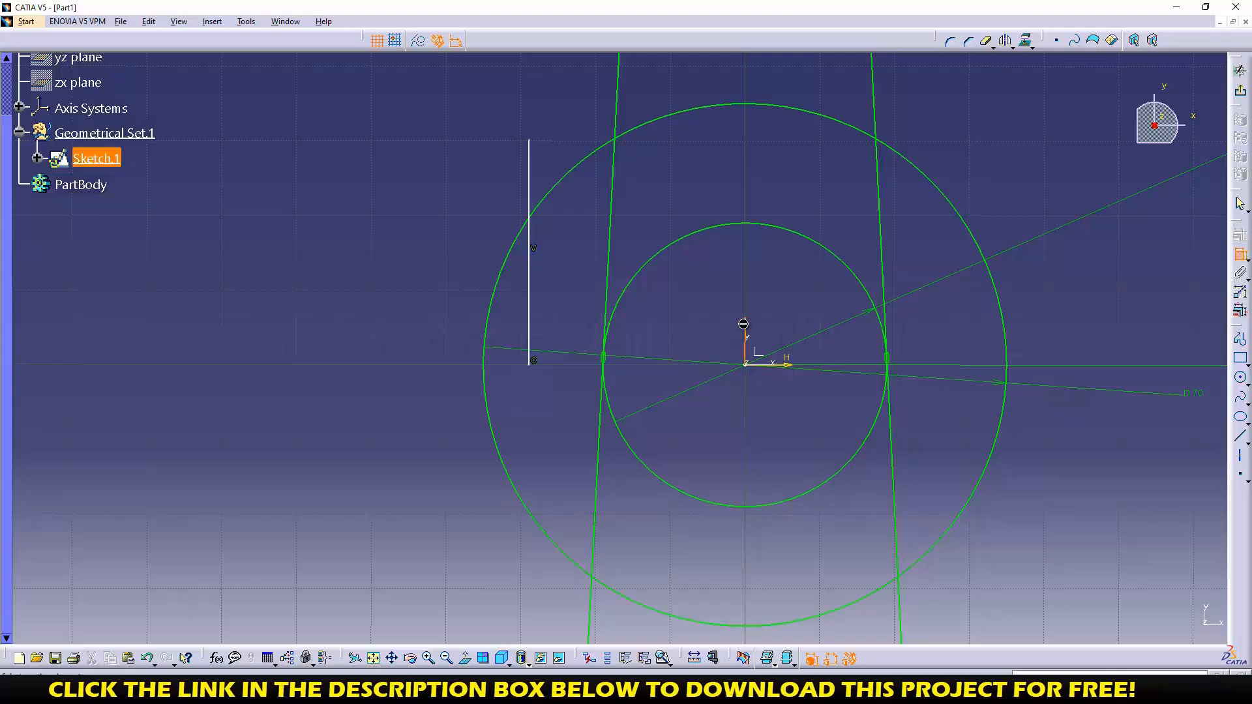
# - Constrain the new vertical line's distance from the vertical axis to 30 mm
pyautogui.click(532, 289)
pyautogui.click(381, 228)
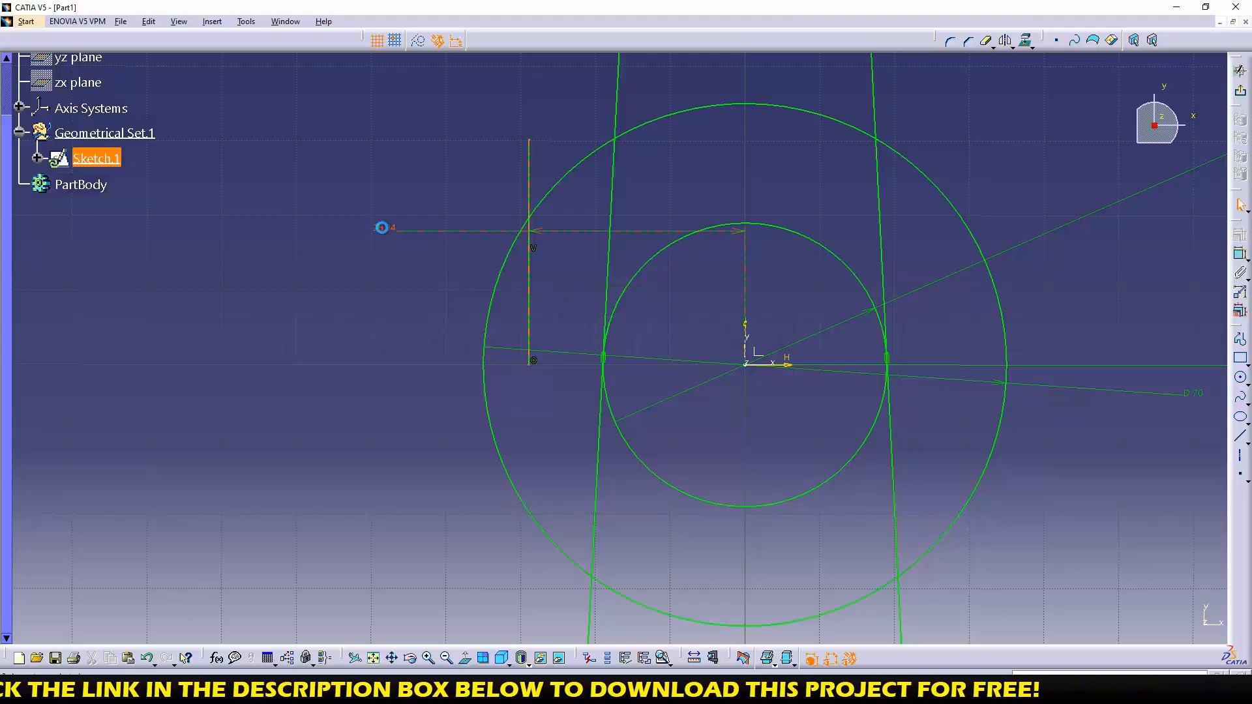
pyautogui.doubleClick(382, 229)
pyautogui.write('30')
pyautogui.press('Return')
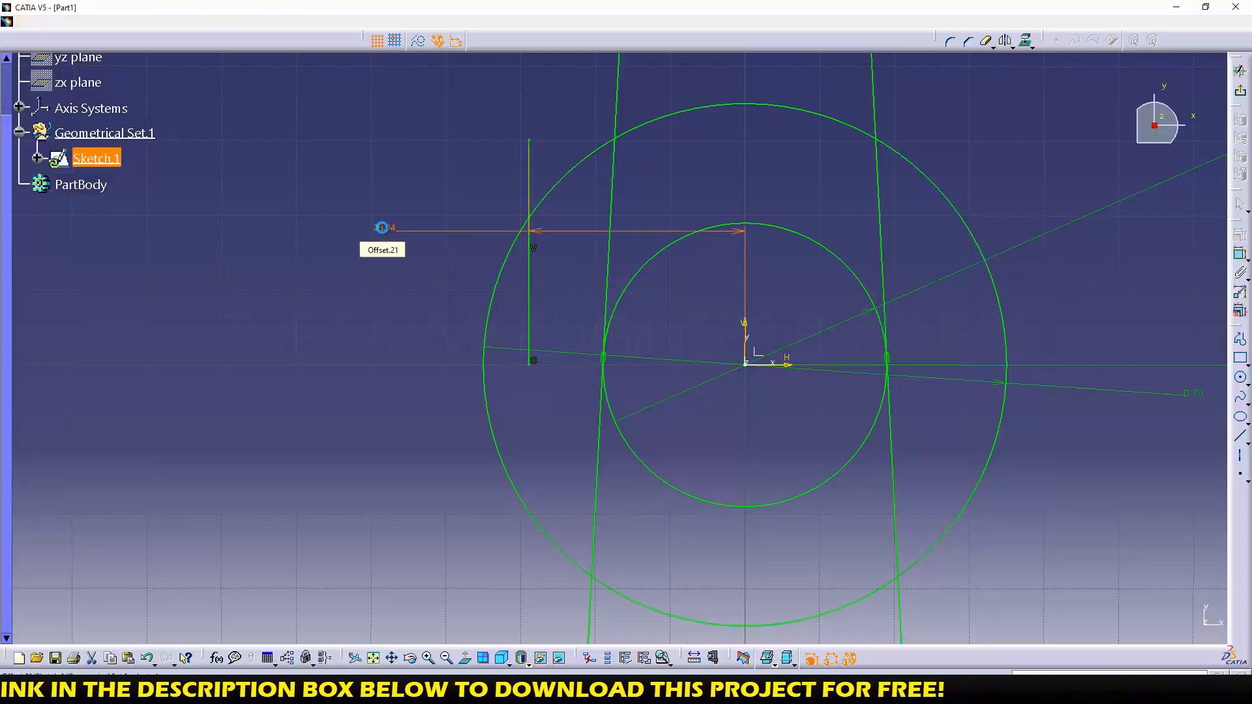
# - Mirror the vertical line about the sketch's vertical axis
pyautogui.click(412, 184)
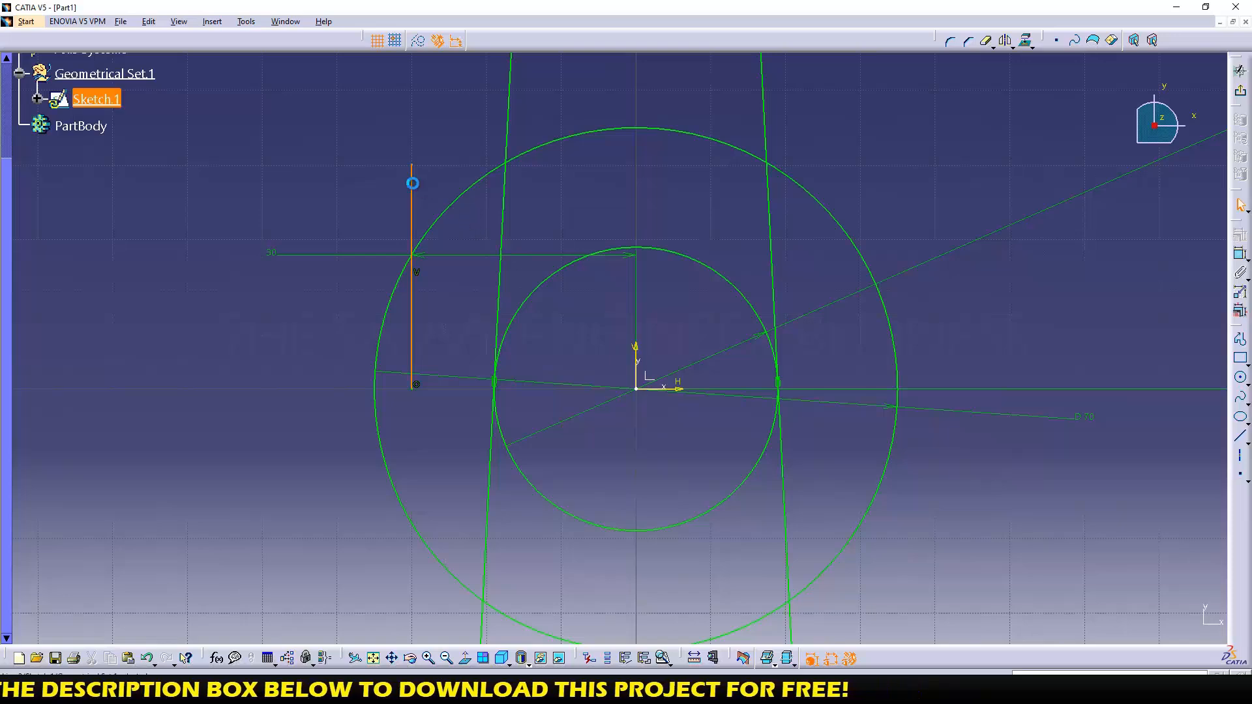
pyautogui.click(1005, 42)
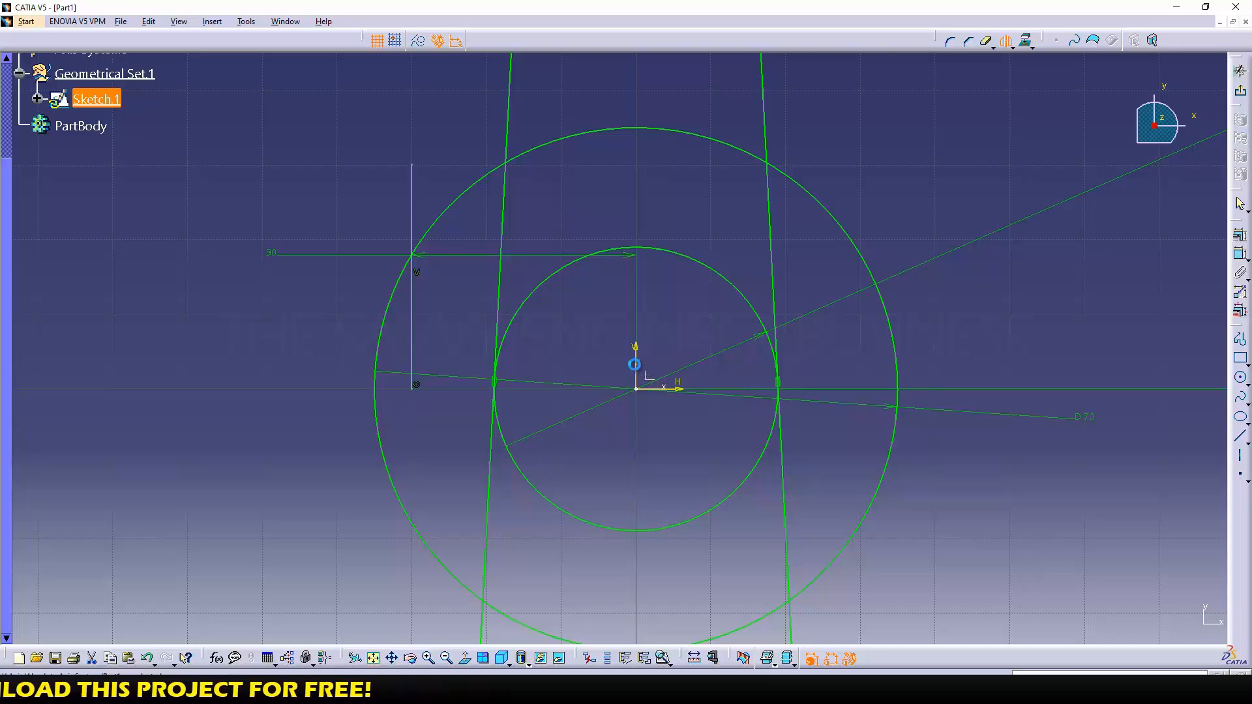
pyautogui.click(635, 365)
# - Sketch a horizontal line along the horizontal axis joining the lower ends of the two vertical lines
pyautogui.click(1241, 439)
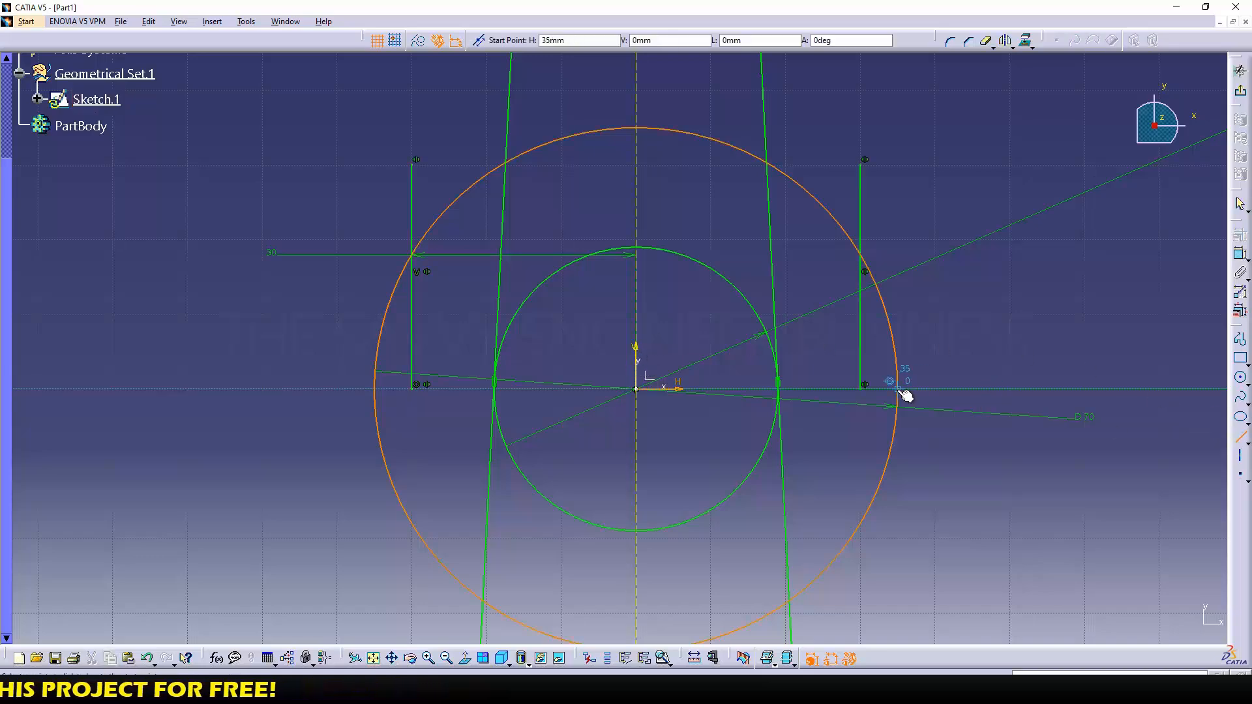
pyautogui.click(861, 390)
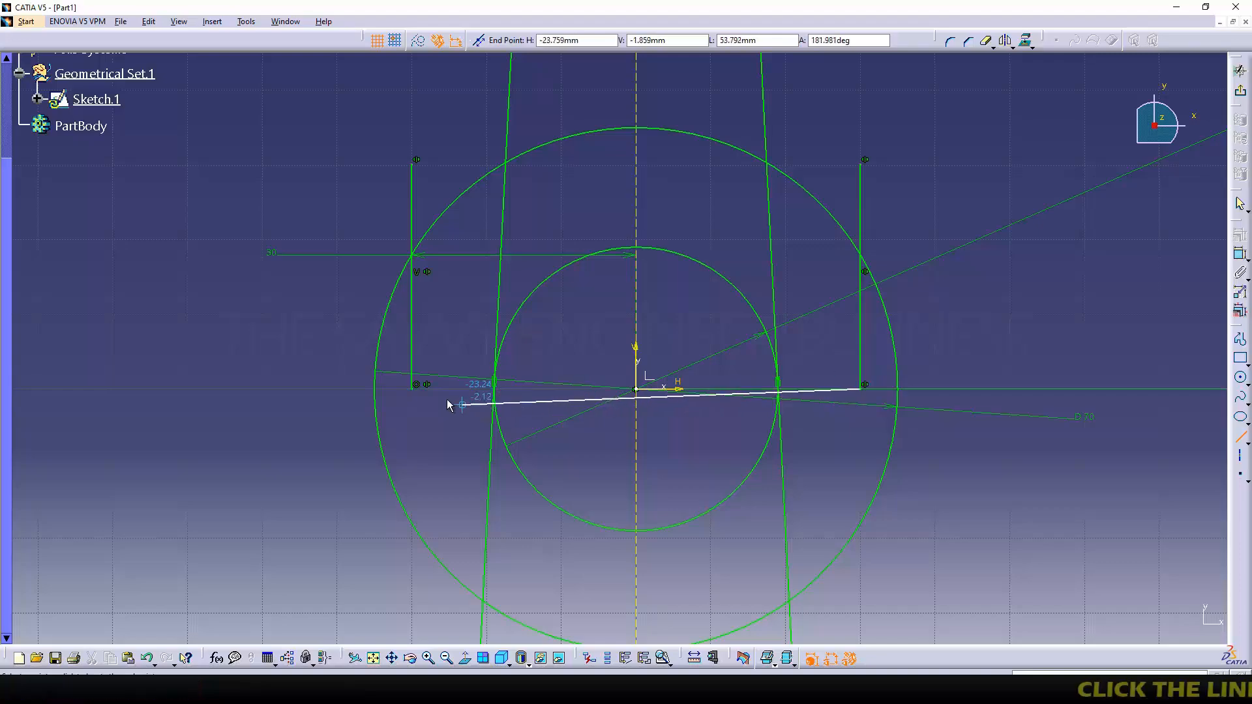
pyautogui.click(413, 389)
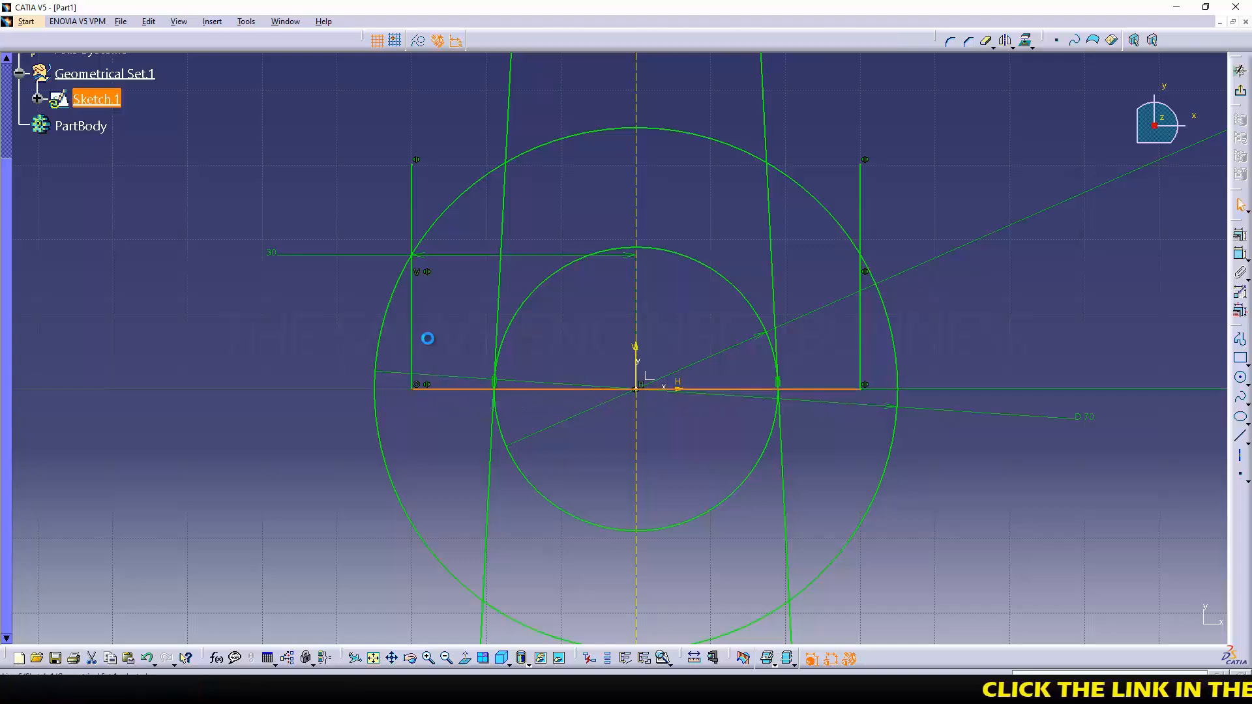
# - Quick-trim the side lines' portions inside and above the 35 mm circle, and that circle's arc between the lines
pyautogui.moveTo(585, 370); pyautogui.dragTo(567, 505, button='middle')
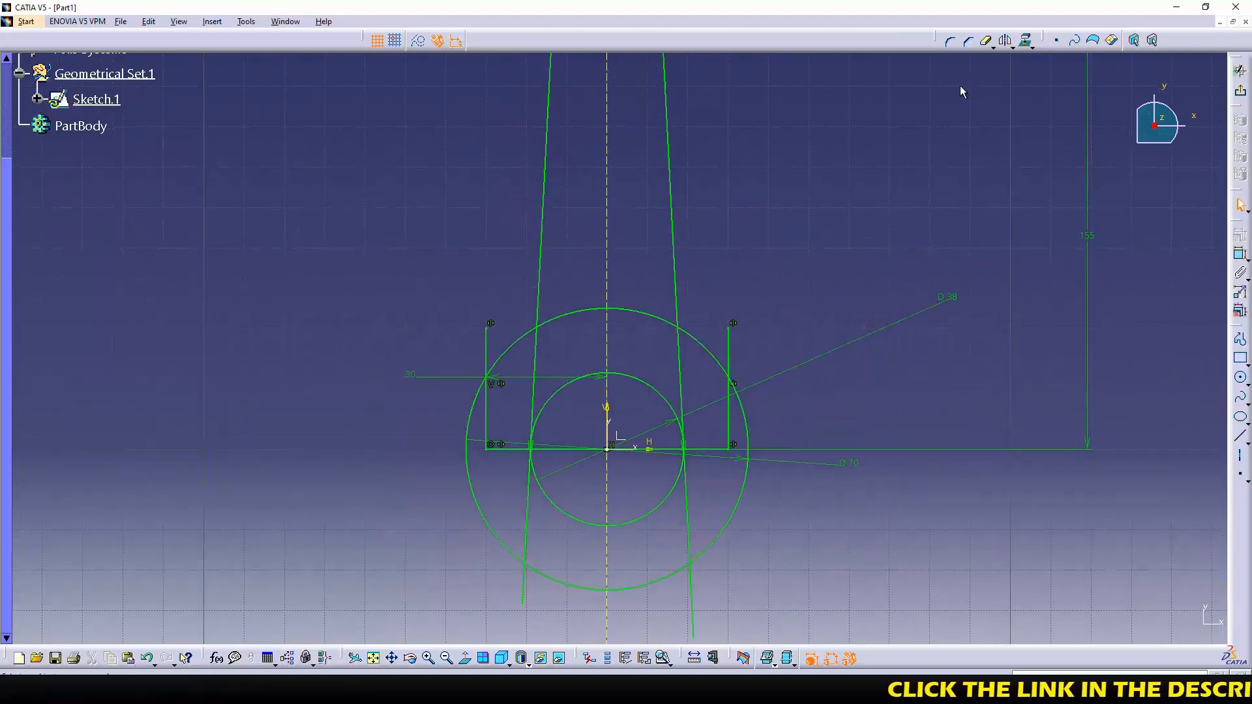
pyautogui.click(987, 42)
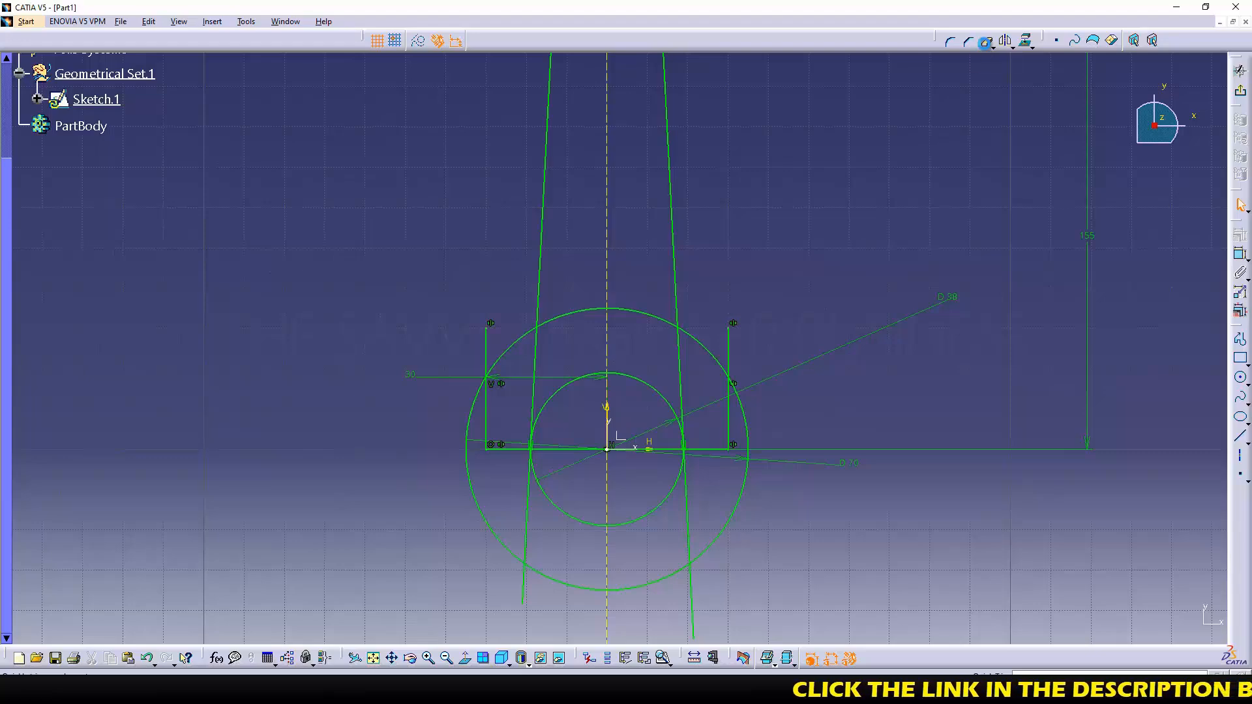
pyautogui.moveTo(749, 181)
pyautogui.mouseDown(button='middle')
pyautogui.moveTo(734, 426)
pyautogui.moveTo(716, 330)
pyautogui.moveTo(741, 442)
pyautogui.mouseUp(button='middle')
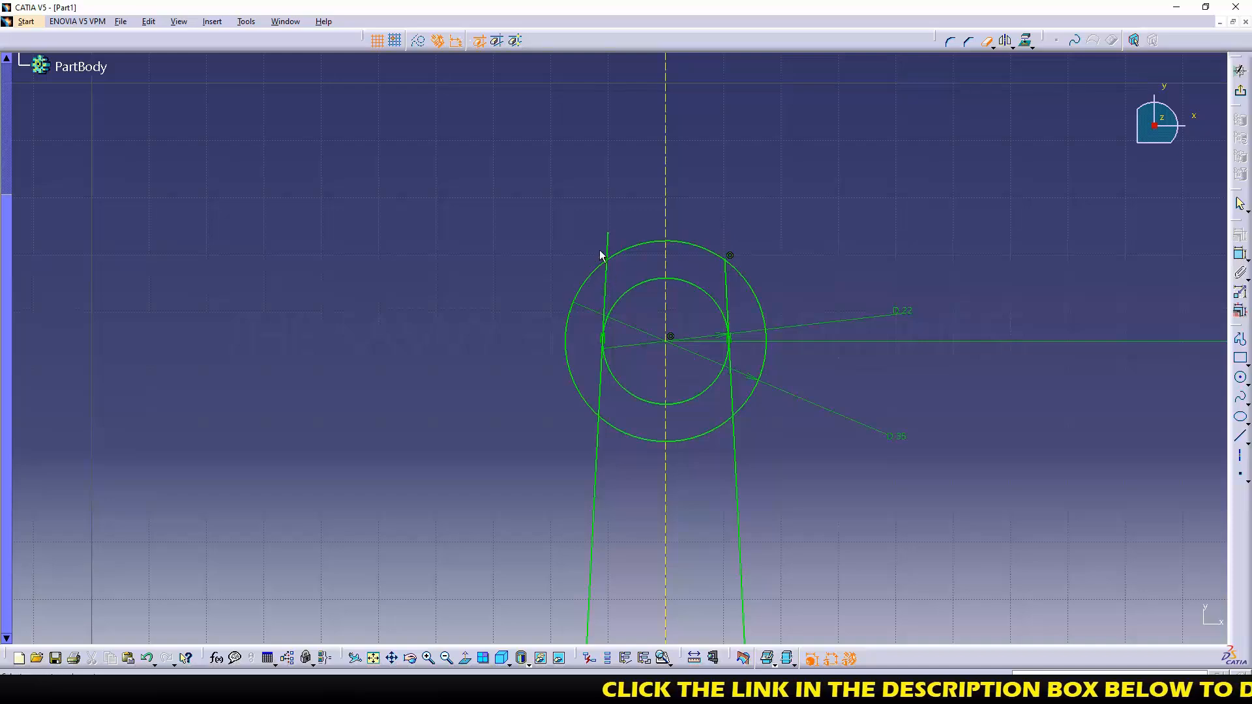
pyautogui.click(612, 285)
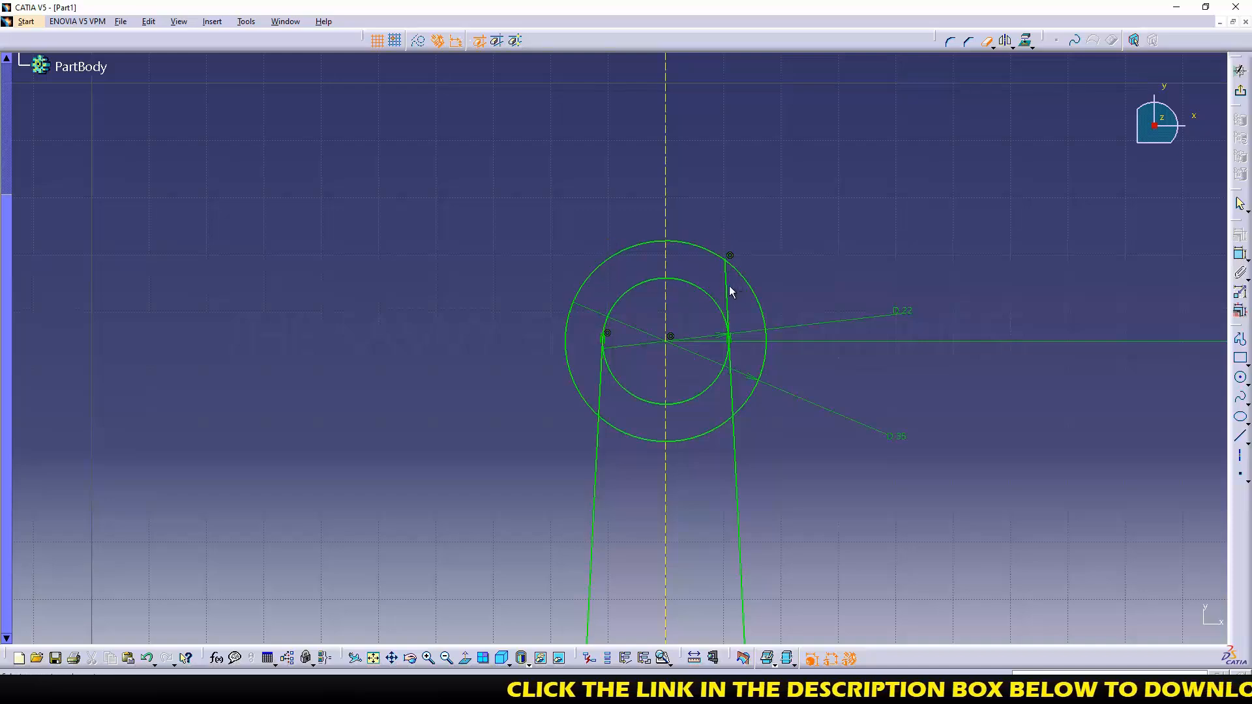
pyautogui.click(729, 290)
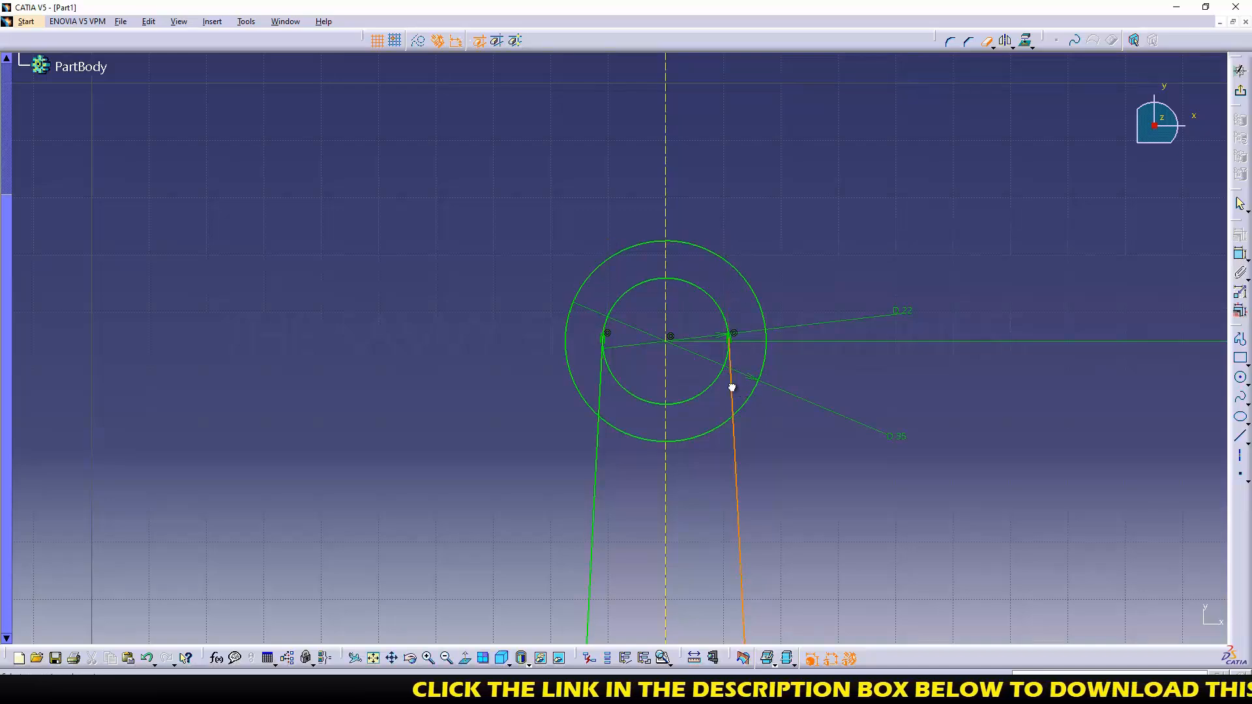
pyautogui.click(650, 442)
pyautogui.moveTo(651, 469)
pyautogui.mouseDown(button='middle')
pyautogui.moveTo(645, 397)
pyautogui.moveTo(673, 172)
pyautogui.mouseUp(button='middle')
pyautogui.click(695, 363)
# - Trim away the parts of both side lines and of the 70 mm circle that lie below the horizontal line
pyautogui.moveTo(691, 476); pyautogui.dragTo(685, 189, button='middle')
pyautogui.moveTo(664, 480); pyautogui.dragTo(680, 196, button='middle')
pyautogui.moveTo(666, 455); pyautogui.dragTo(679, 373, button='middle')
pyautogui.moveTo(662, 329); pyautogui.dragTo(652, 367, button='middle')
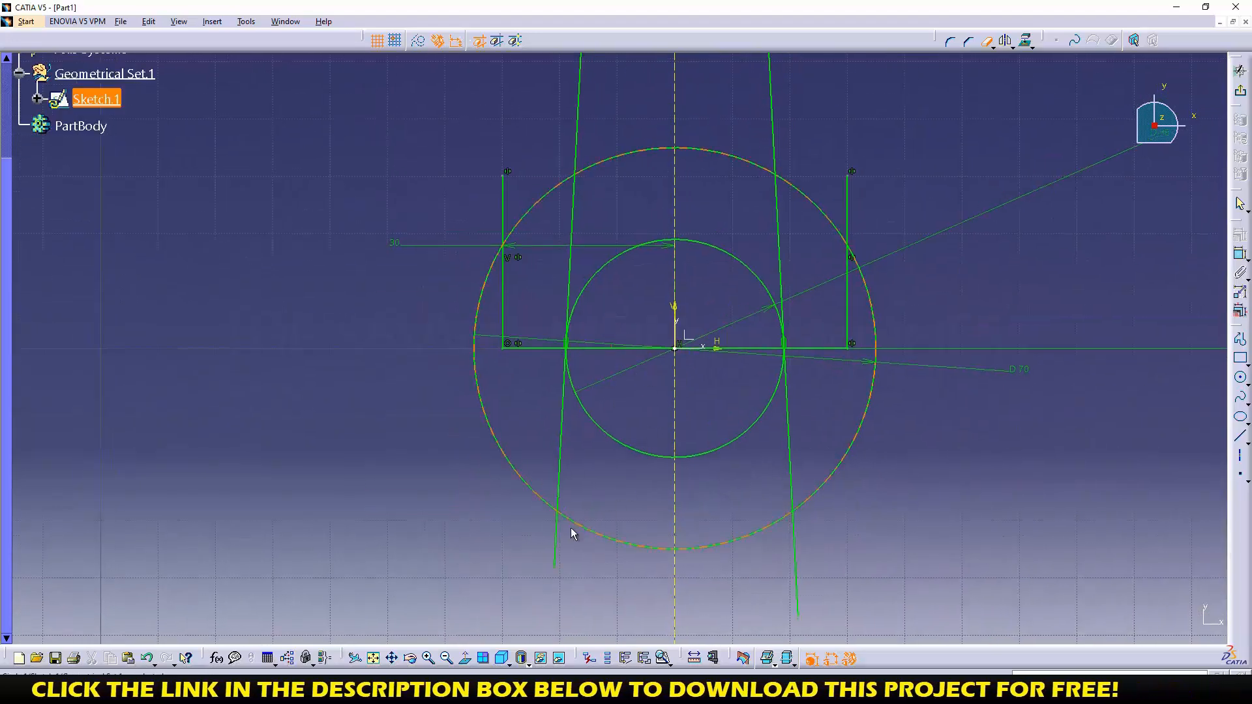
pyautogui.click(796, 574)
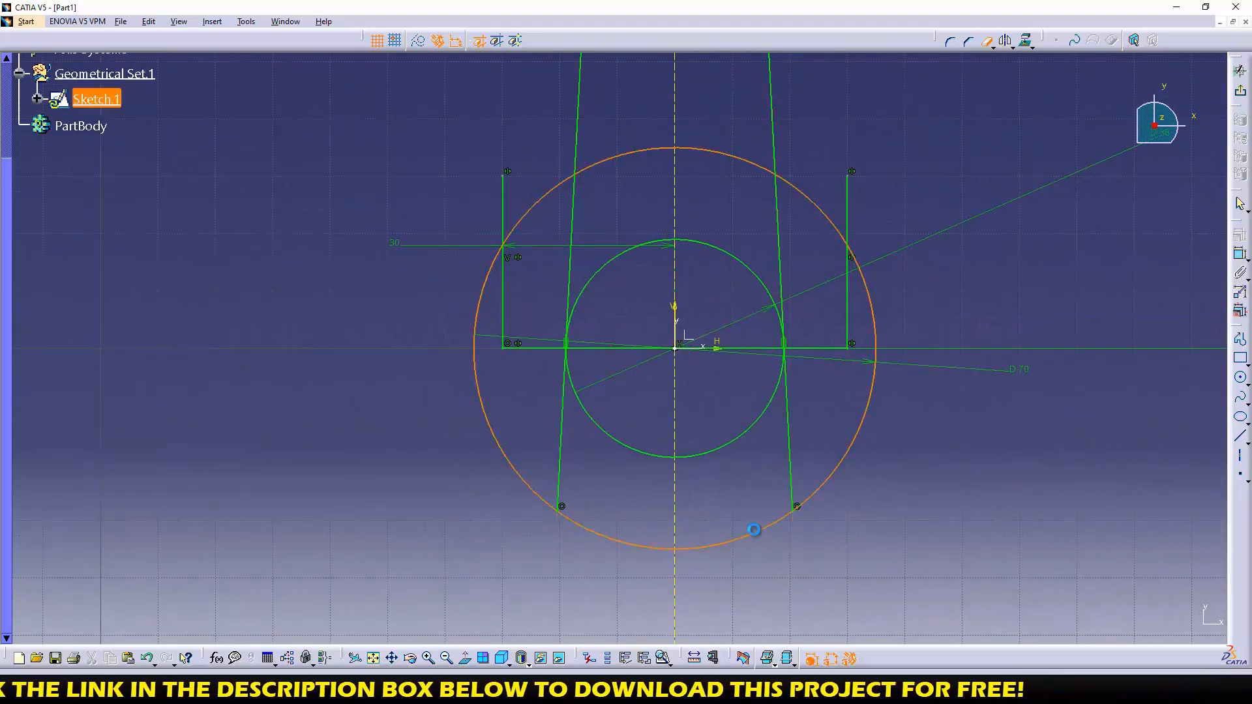
pyautogui.click(756, 530)
pyautogui.click(790, 459)
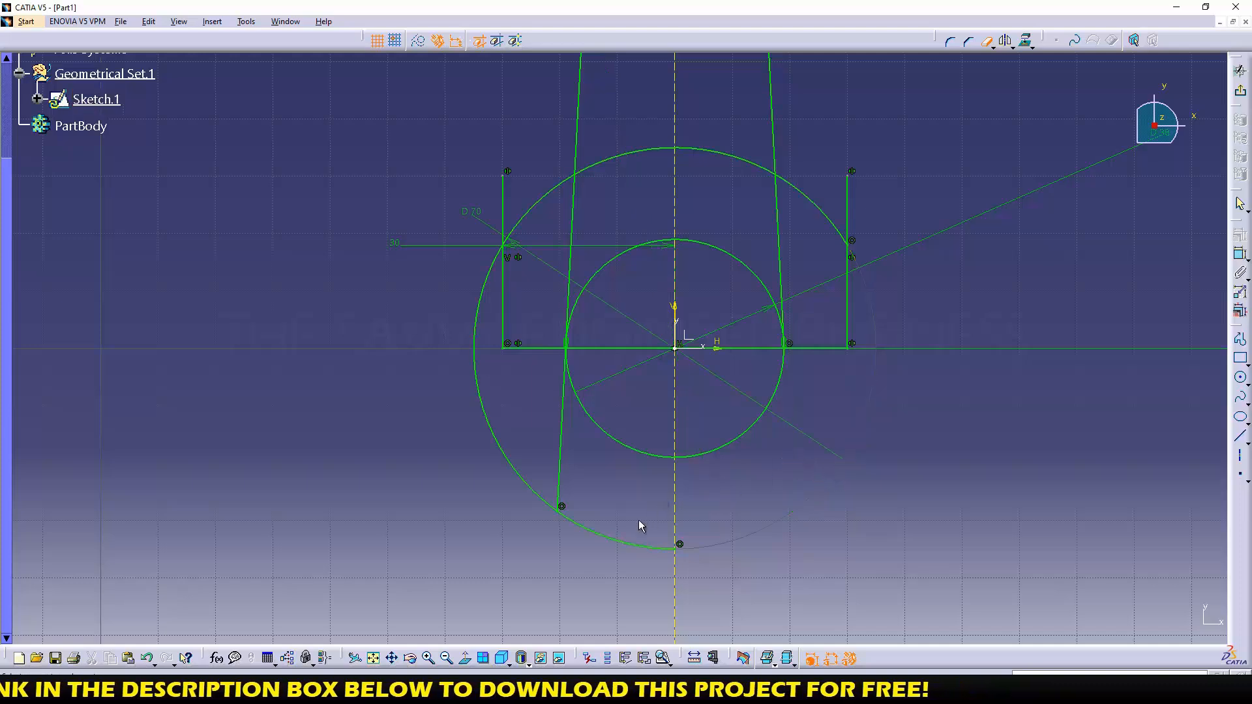
pyautogui.click(602, 537)
pyautogui.click(530, 488)
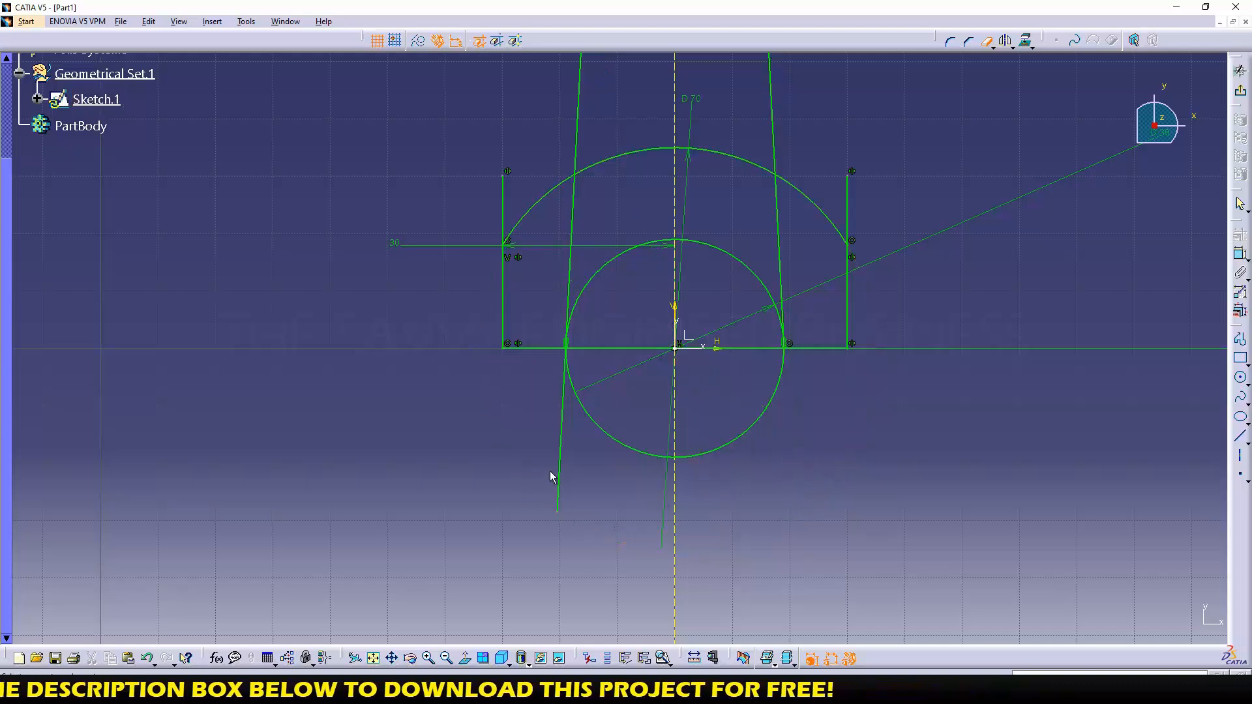
pyautogui.click(560, 468)
# - Trim the 38 mm circle's lower half and the horizontal line's positive-H portion inside that circle
pyautogui.click(607, 436)
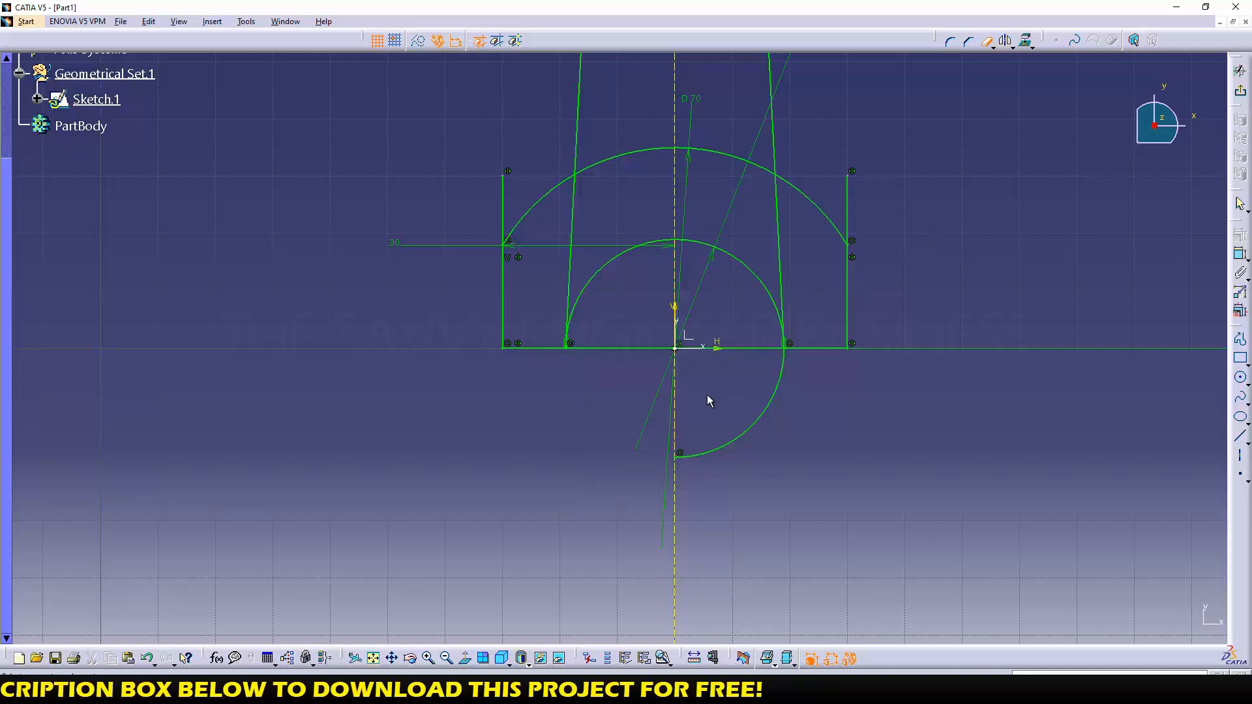
pyautogui.click(755, 356)
pyautogui.click(783, 401)
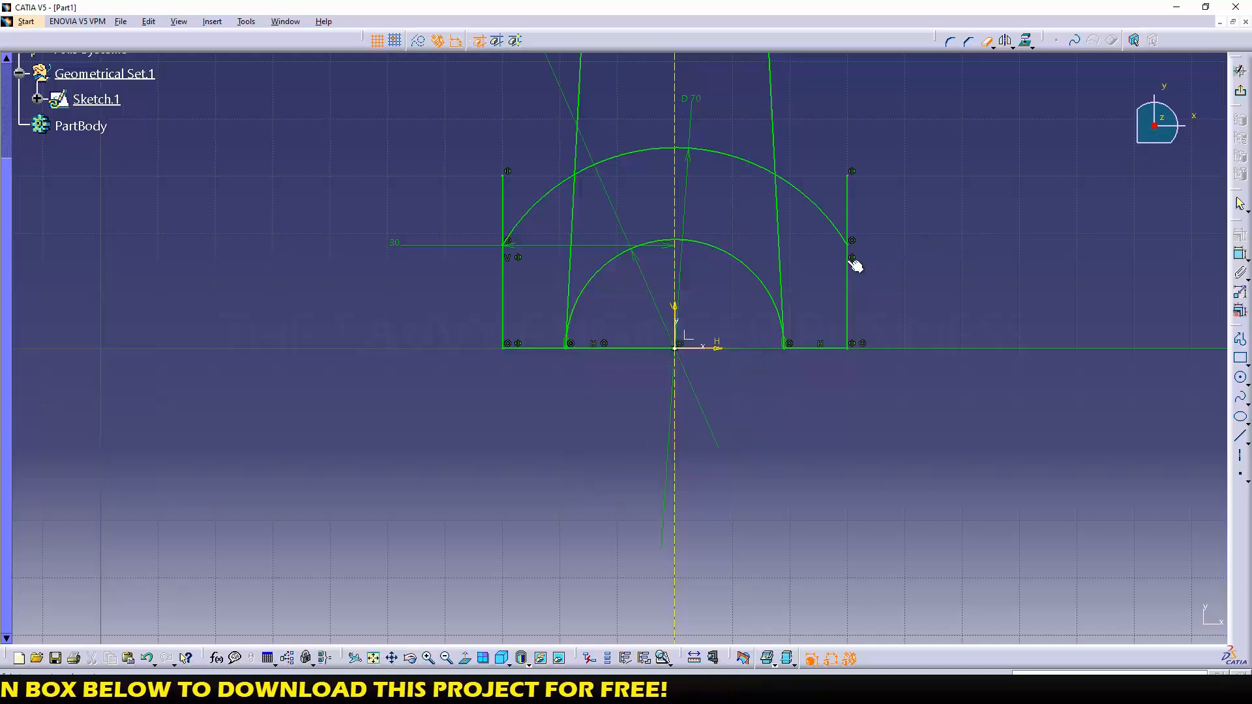
# - Trim the vertical line ends above the 70 mm arc, and the side line and horizontal segments left inside it
pyautogui.click(849, 208)
pyautogui.click(504, 200)
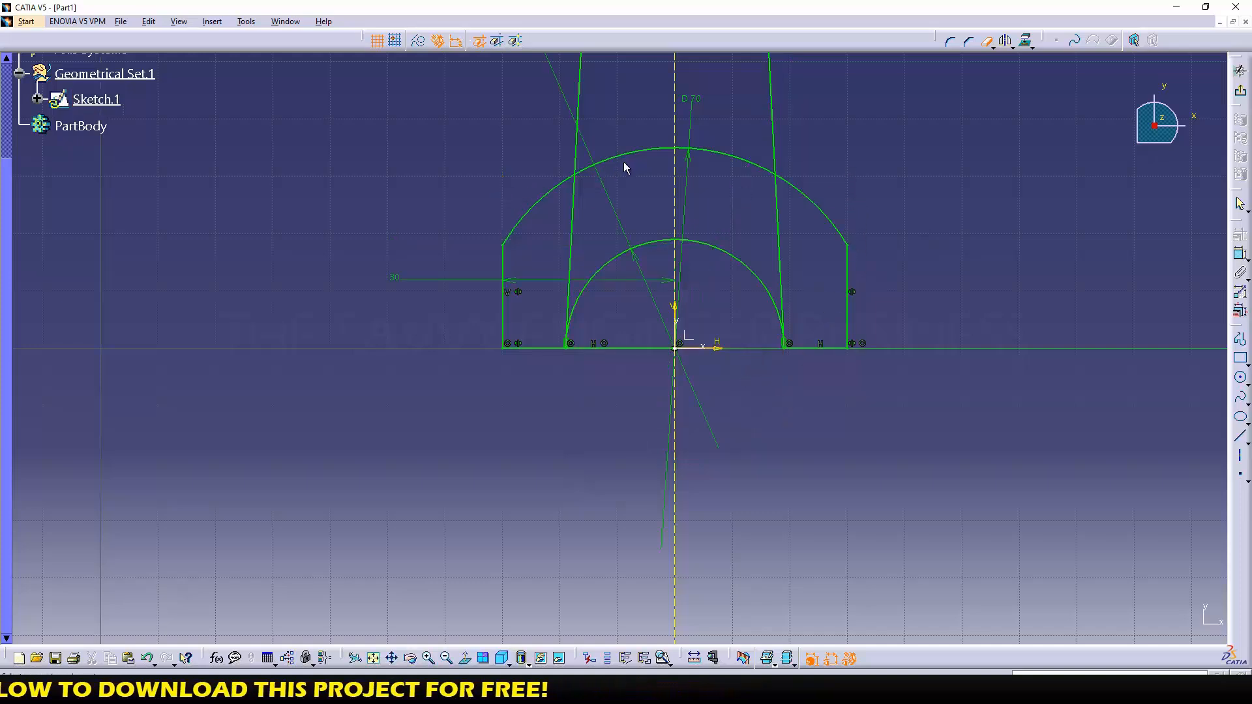
pyautogui.click(571, 223)
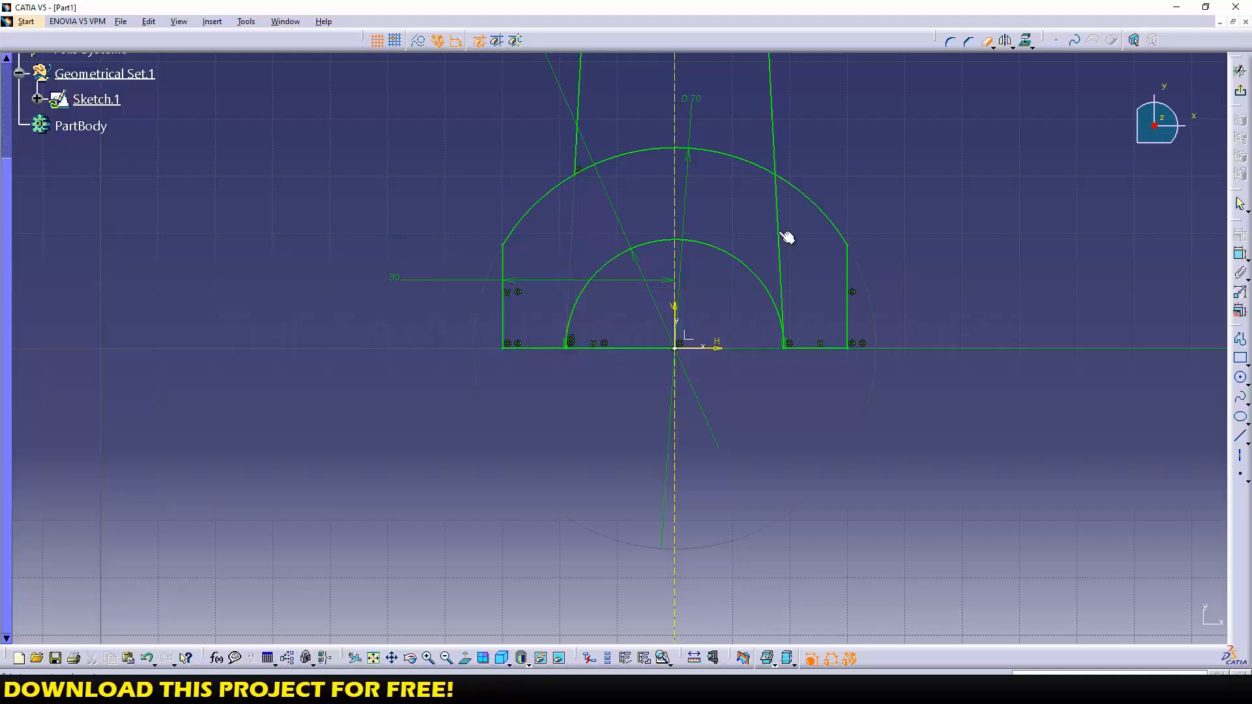
pyautogui.click(780, 254)
pyautogui.click(663, 349)
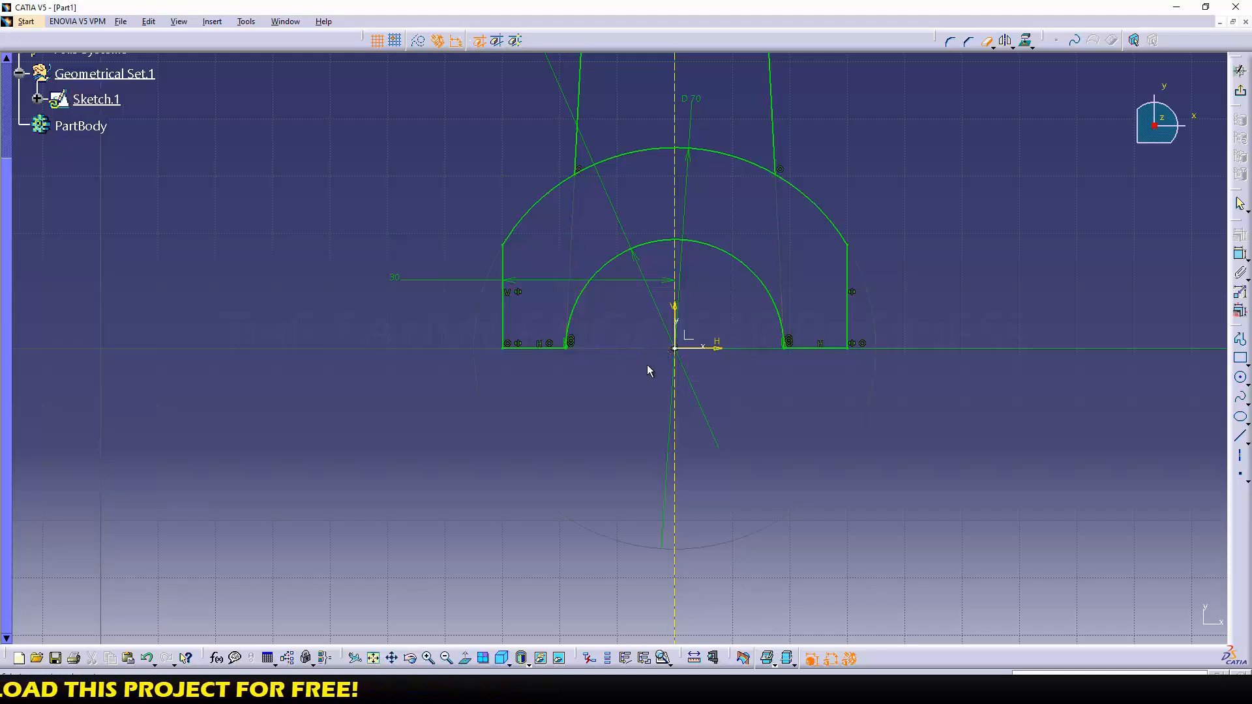
# - Trim the portion of the 70 mm arc lying between the two side lines to open the rod's shank
pyautogui.moveTo(645, 381)
pyautogui.mouseDown(button='middle')
pyautogui.moveTo(643, 497)
pyautogui.moveTo(645, 354)
pyautogui.mouseUp(button='middle')
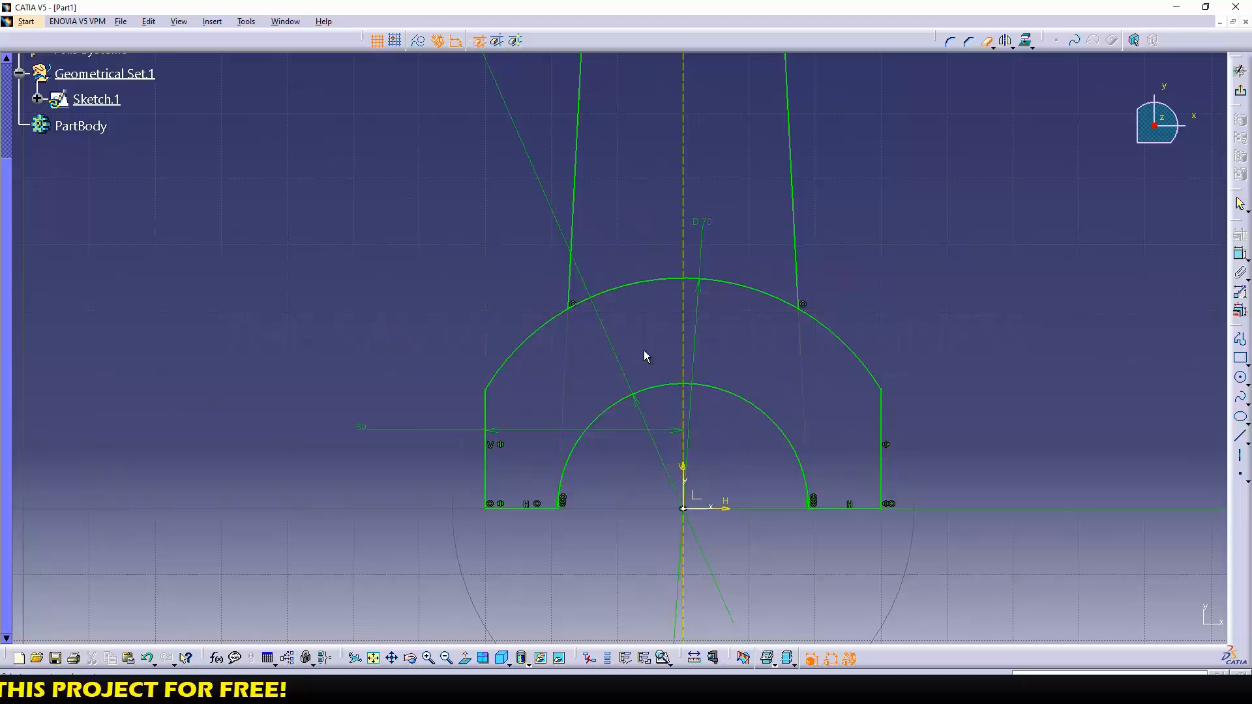
pyautogui.click(633, 286)
pyautogui.click(730, 284)
pyautogui.moveTo(735, 324); pyautogui.dragTo(697, 367, button='middle')
pyautogui.moveTo(570, 496)
pyautogui.mouseDown(button='middle')
pyautogui.moveTo(626, 315)
pyautogui.moveTo(629, 261)
pyautogui.mouseUp(button='middle')
pyautogui.moveTo(695, 403)
pyautogui.mouseDown(button='middle')
pyautogui.moveTo(428, 452)
pyautogui.moveTo(437, 567)
pyautogui.mouseUp(button='middle')
pyautogui.moveTo(529, 328); pyautogui.dragTo(550, 441, button='middle')
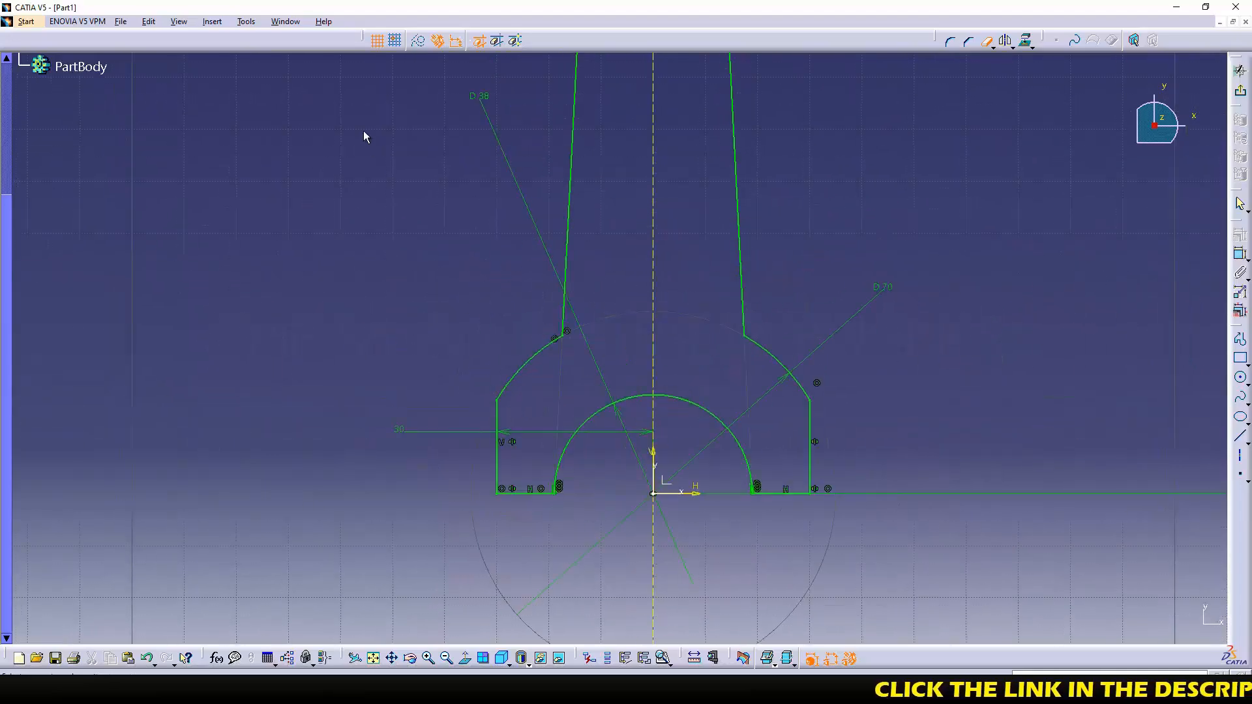
# - Run Sketch Analysis and turn the isolated Line.20 and Line.19 into construction elements
pyautogui.click(251, 21)
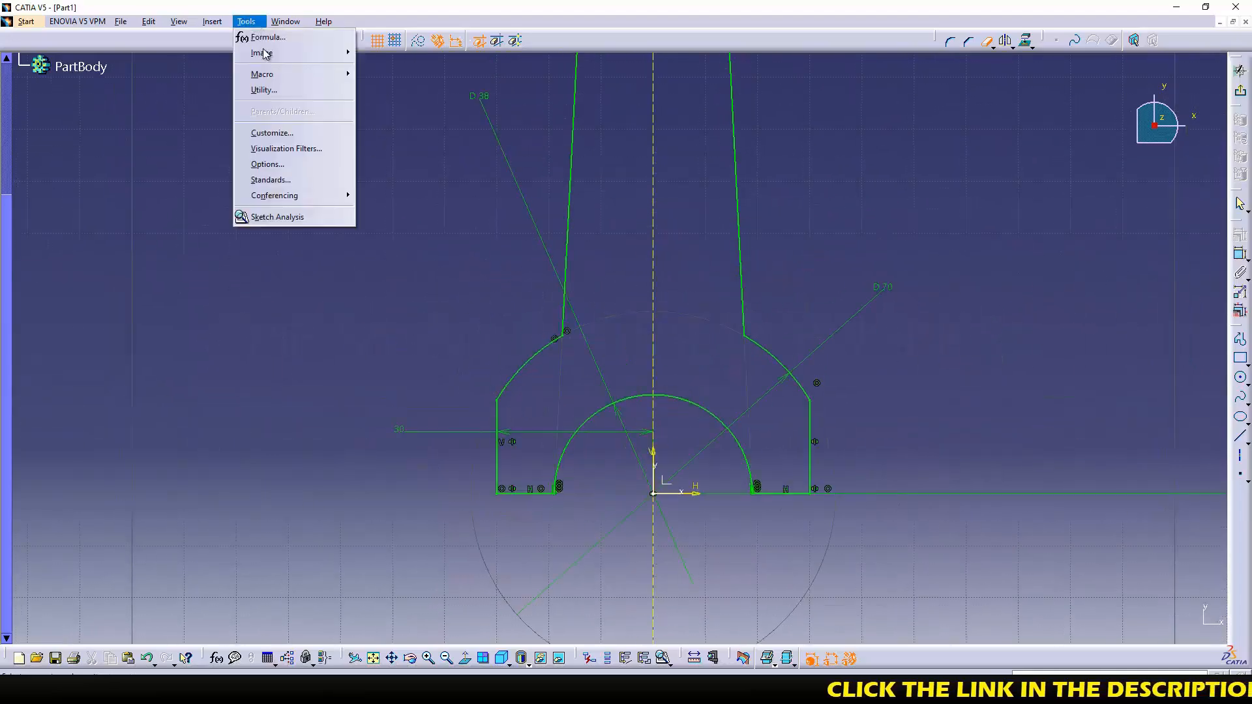
pyautogui.click(311, 217)
pyautogui.click(933, 262)
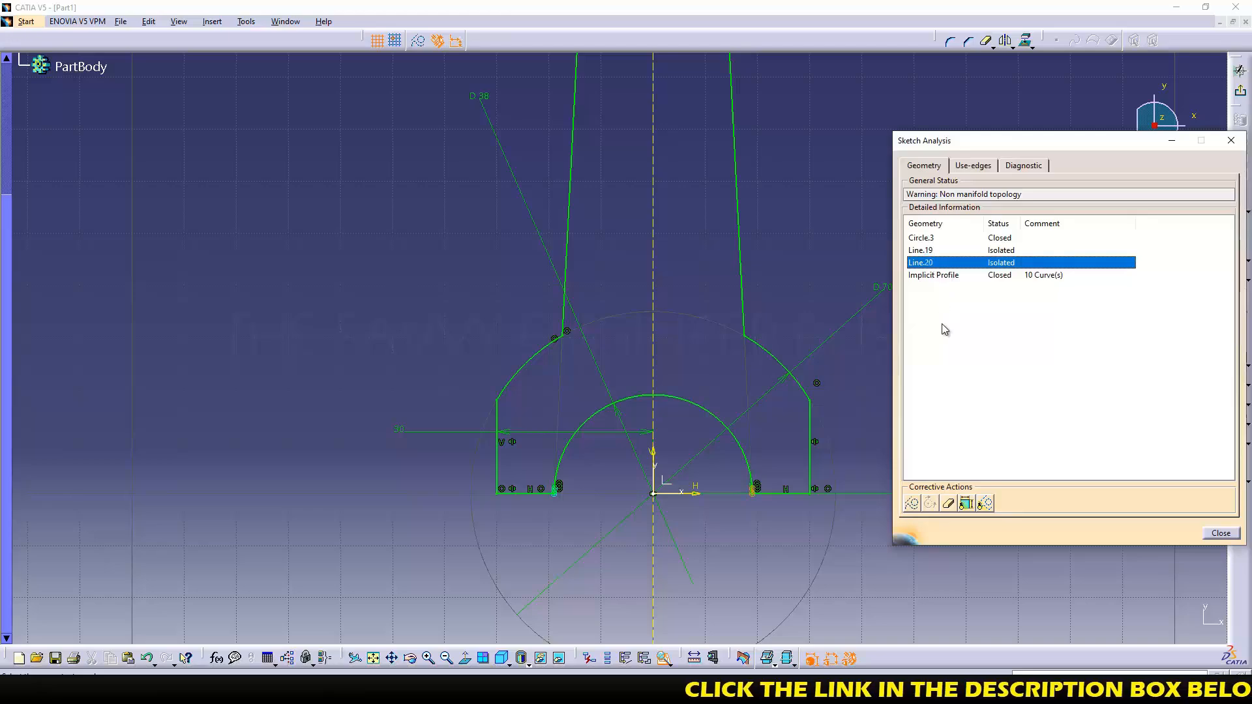
pyautogui.click(930, 503)
pyautogui.click(919, 250)
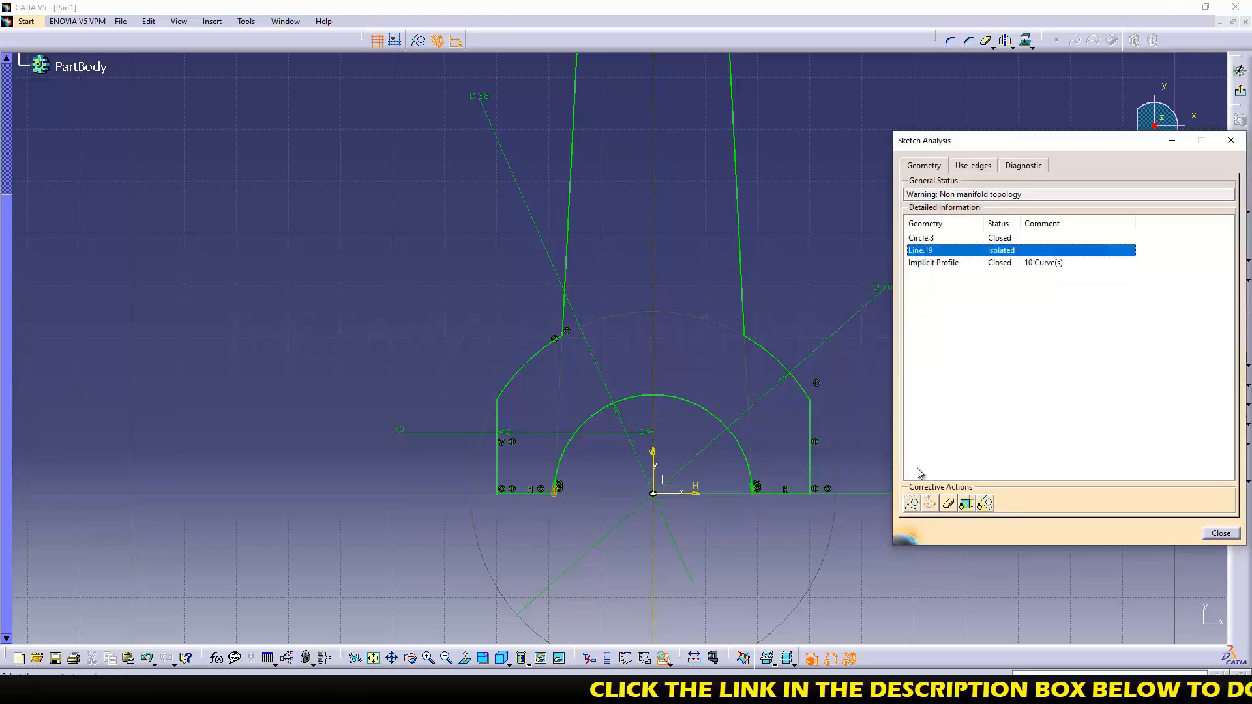
pyautogui.click(911, 501)
pyautogui.click(1217, 537)
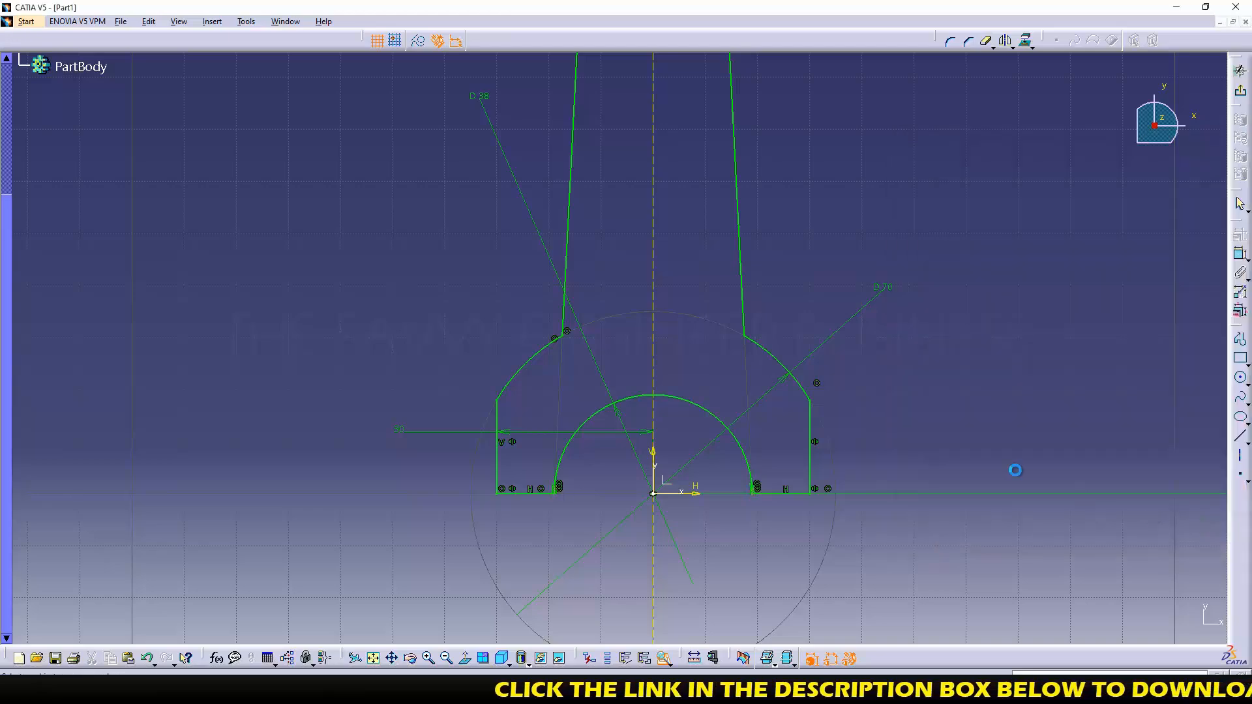
# - Add a 30 mm radius corner fillet between the 35 mm arc and the negative-H side line
pyautogui.moveTo(628, 251); pyautogui.dragTo(618, 554, button='middle')
pyautogui.moveTo(579, 312)
pyautogui.mouseDown(button='middle')
pyautogui.moveTo(593, 350)
pyautogui.moveTo(605, 279)
pyautogui.mouseUp(button='middle')
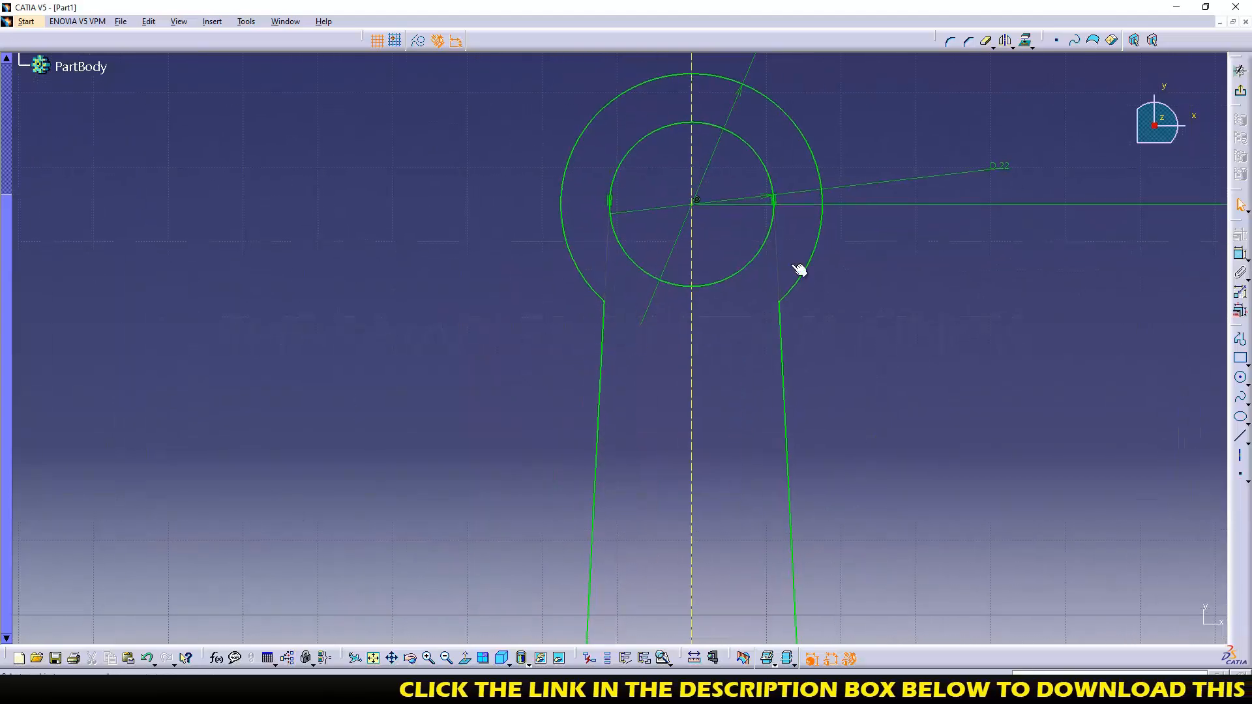
pyautogui.click(950, 42)
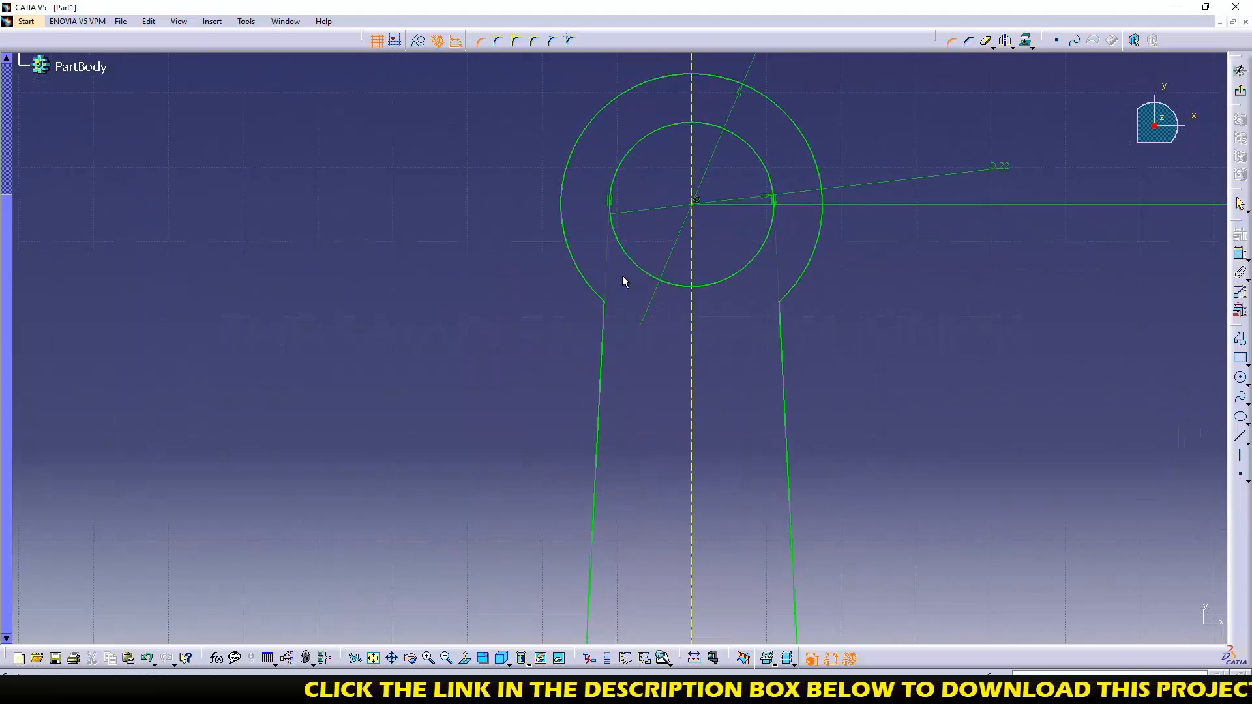
pyautogui.click(605, 323)
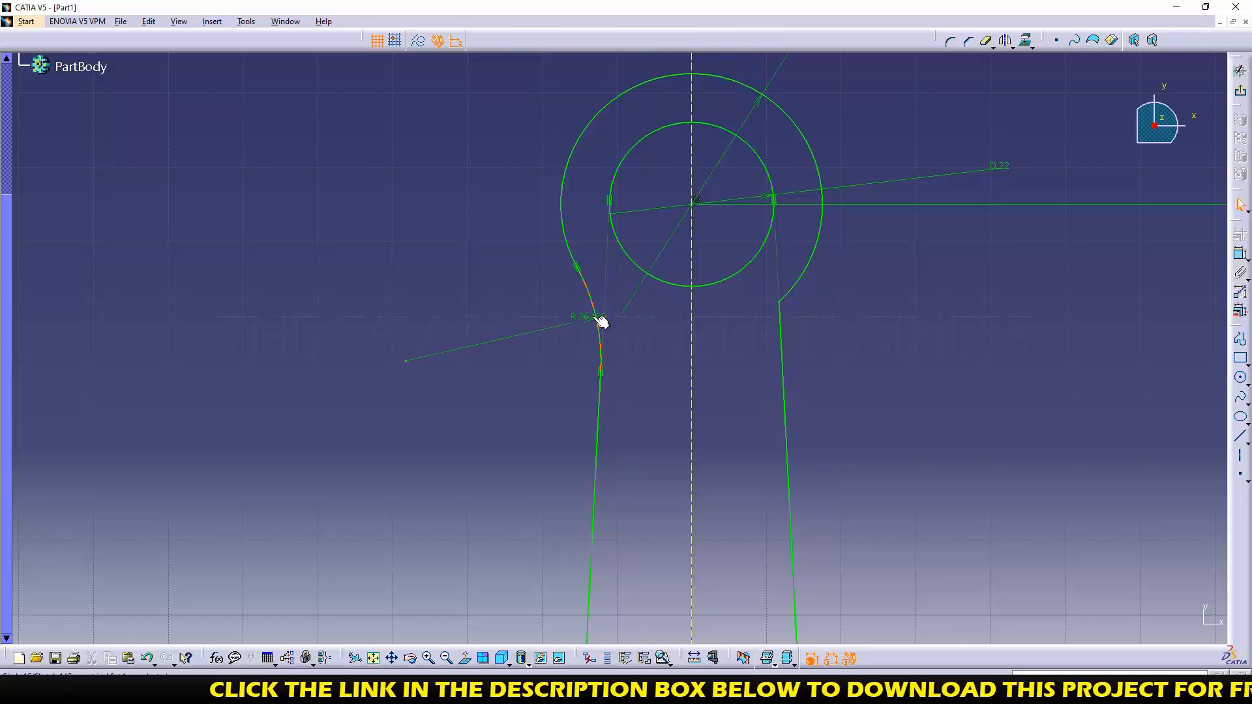
pyautogui.doubleClick(573, 319)
pyautogui.press('Return')
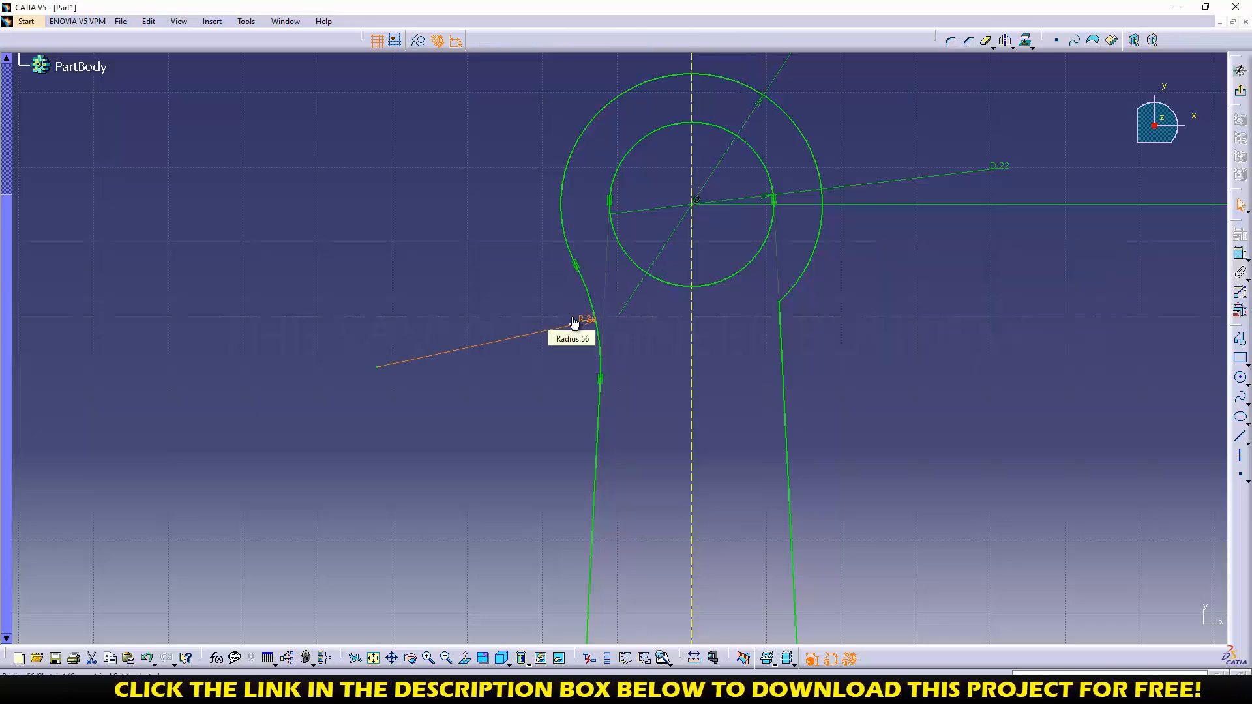
# - Add a 30 mm radius corner fillet between the 35 mm arc and the positive-H side line
pyautogui.click(951, 41)
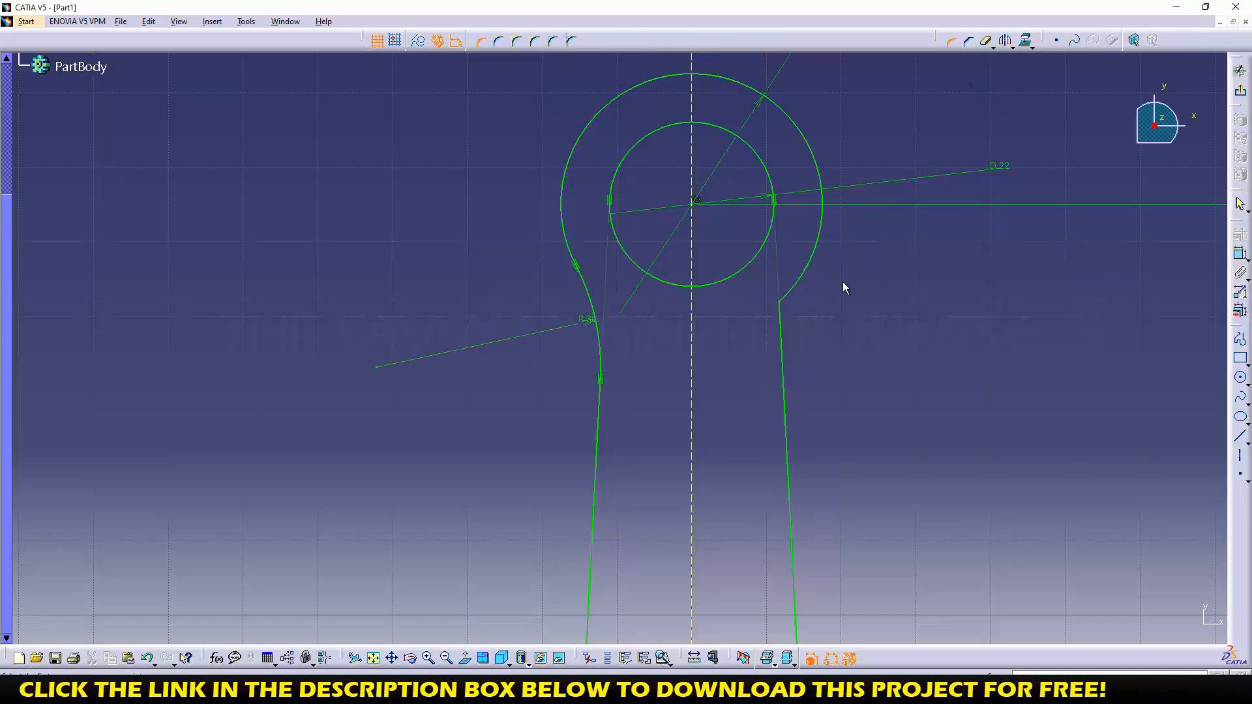
pyautogui.click(790, 344)
pyautogui.click(795, 314)
pyautogui.doubleClick(801, 315)
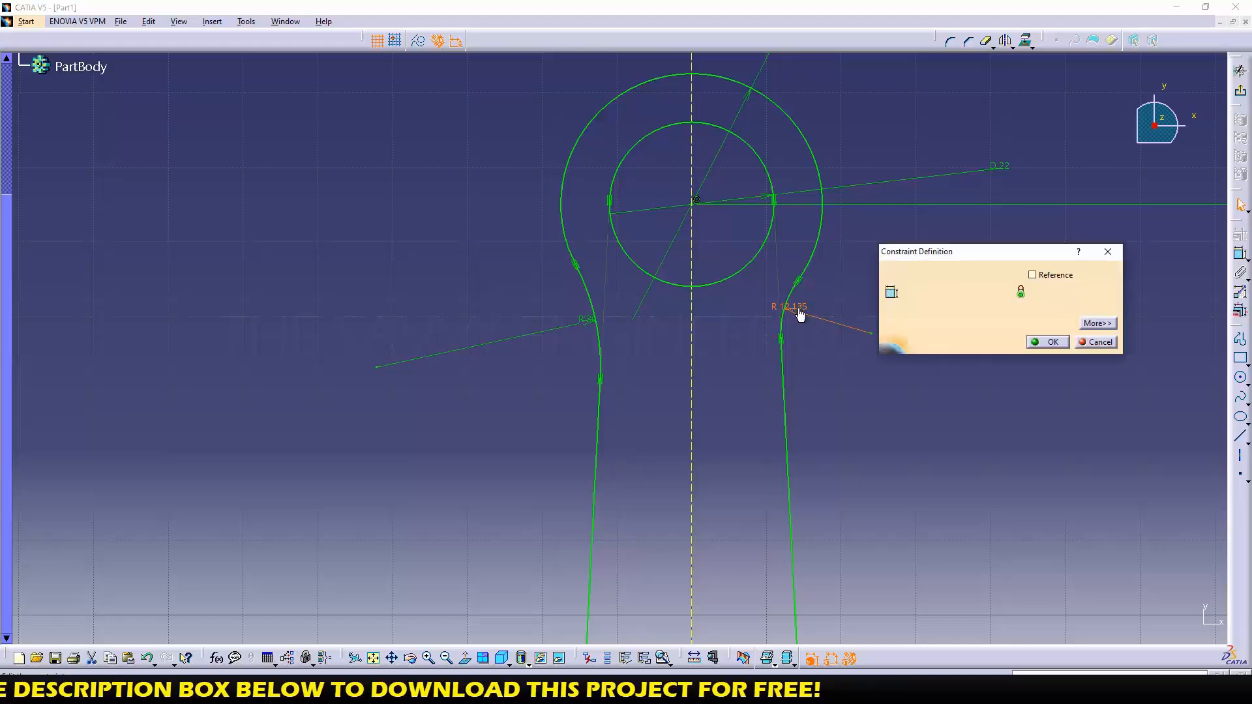
pyautogui.write('30')
pyautogui.press('Return')
# - Add a 100 mm radius corner fillet between the negative-H side line and the 70 mm arc at the larger end
pyautogui.moveTo(633, 346); pyautogui.dragTo(619, 141, button='middle')
pyautogui.moveTo(646, 448); pyautogui.dragTo(635, 209, button='middle')
pyautogui.moveTo(667, 484); pyautogui.dragTo(664, 260, button='middle')
pyautogui.moveTo(620, 486); pyautogui.dragTo(659, 290, button='middle')
pyautogui.moveTo(654, 355); pyautogui.dragTo(721, 463, button='middle')
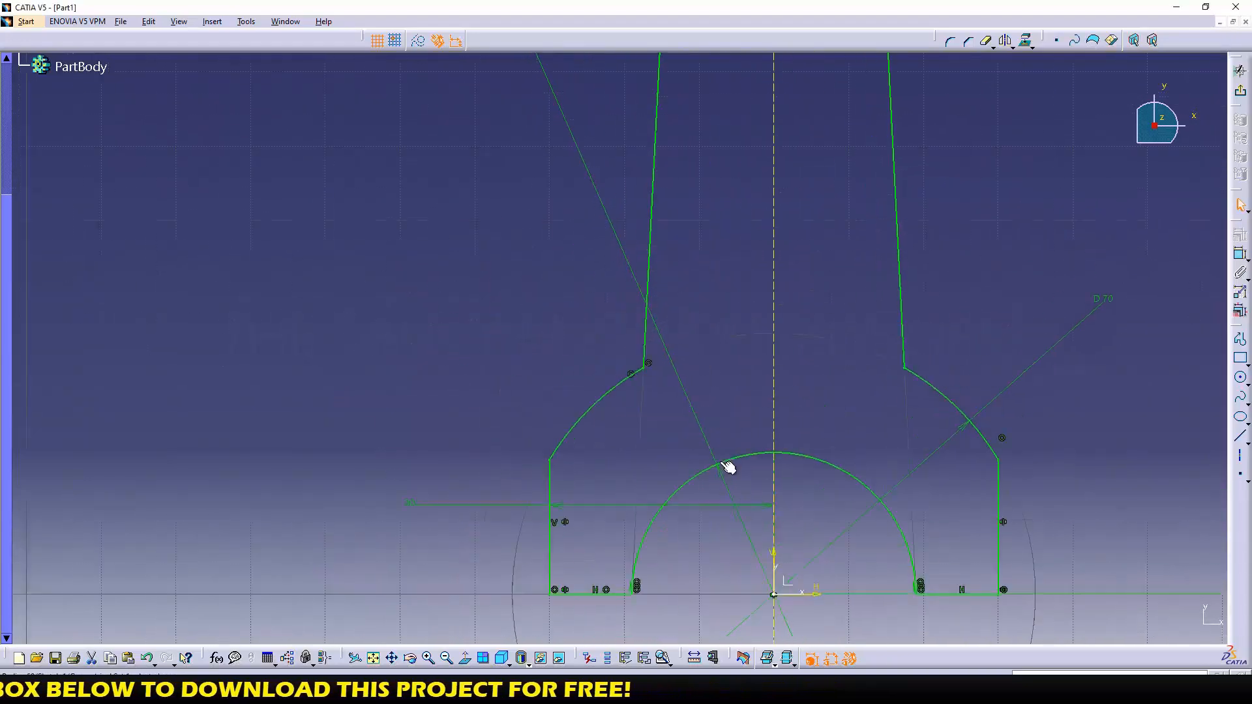
pyautogui.click(945, 41)
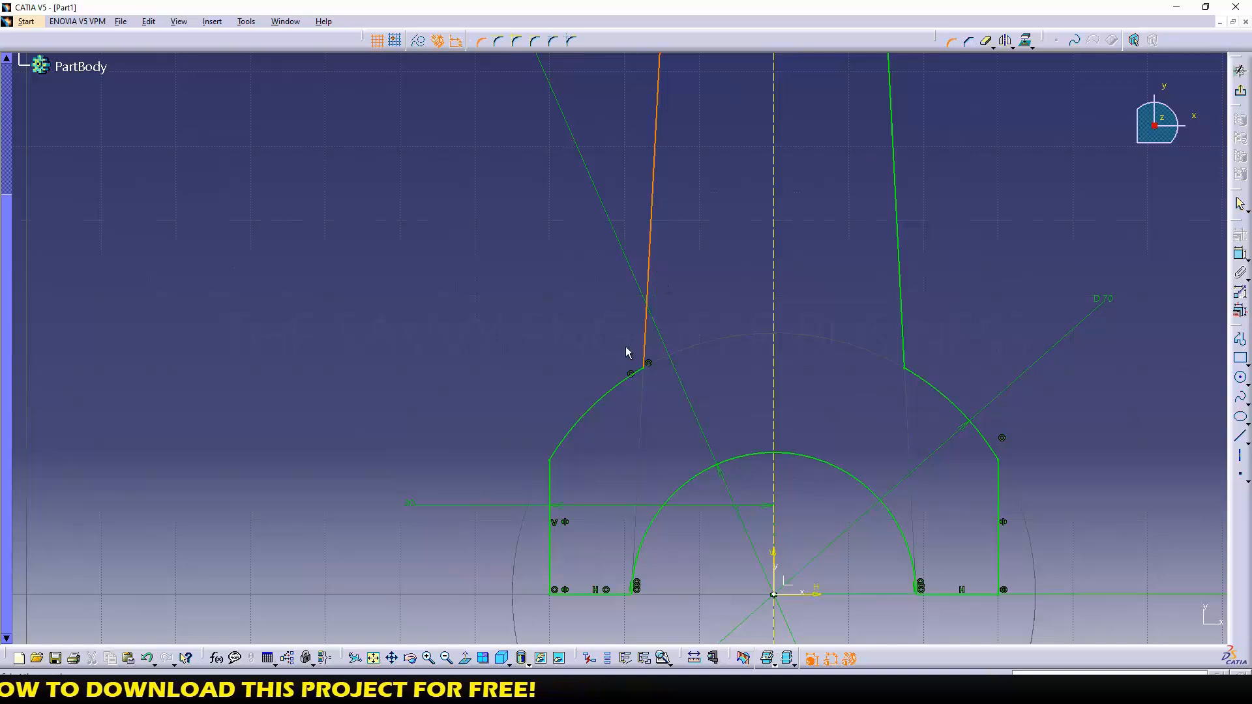
pyautogui.click(606, 407)
pyautogui.click(633, 356)
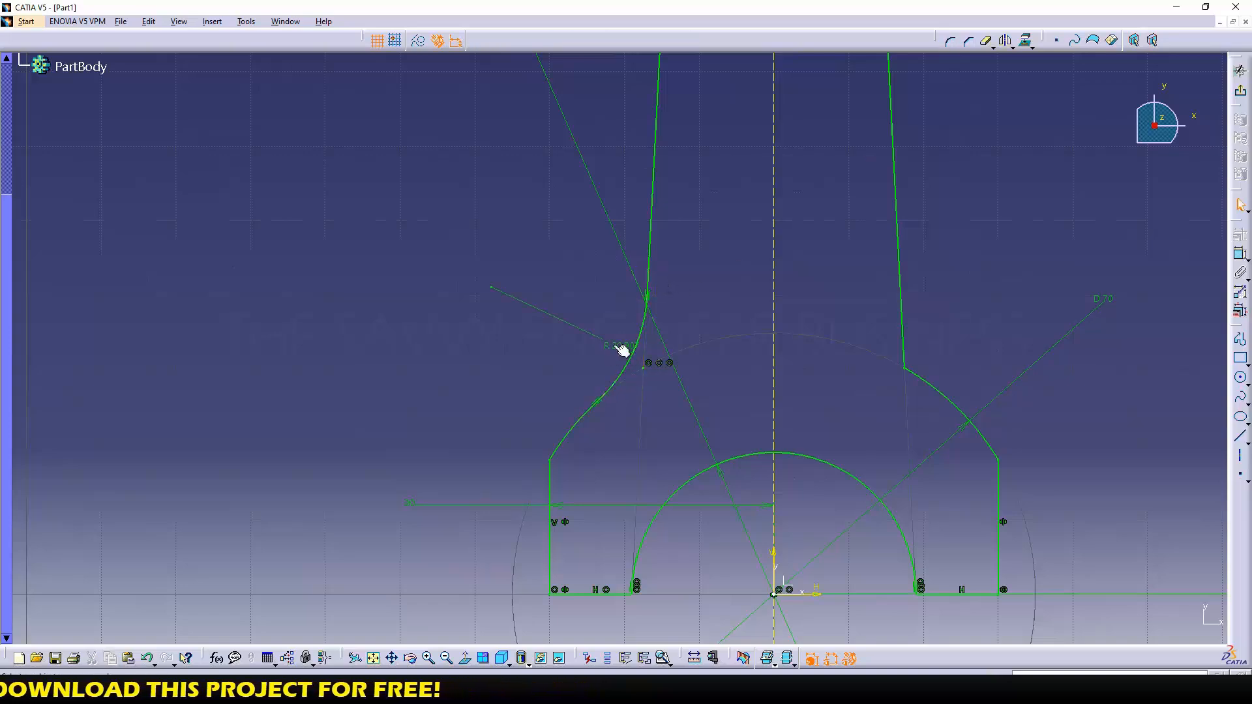
pyautogui.doubleClick(616, 349)
pyautogui.write('100')
pyautogui.press('Return')
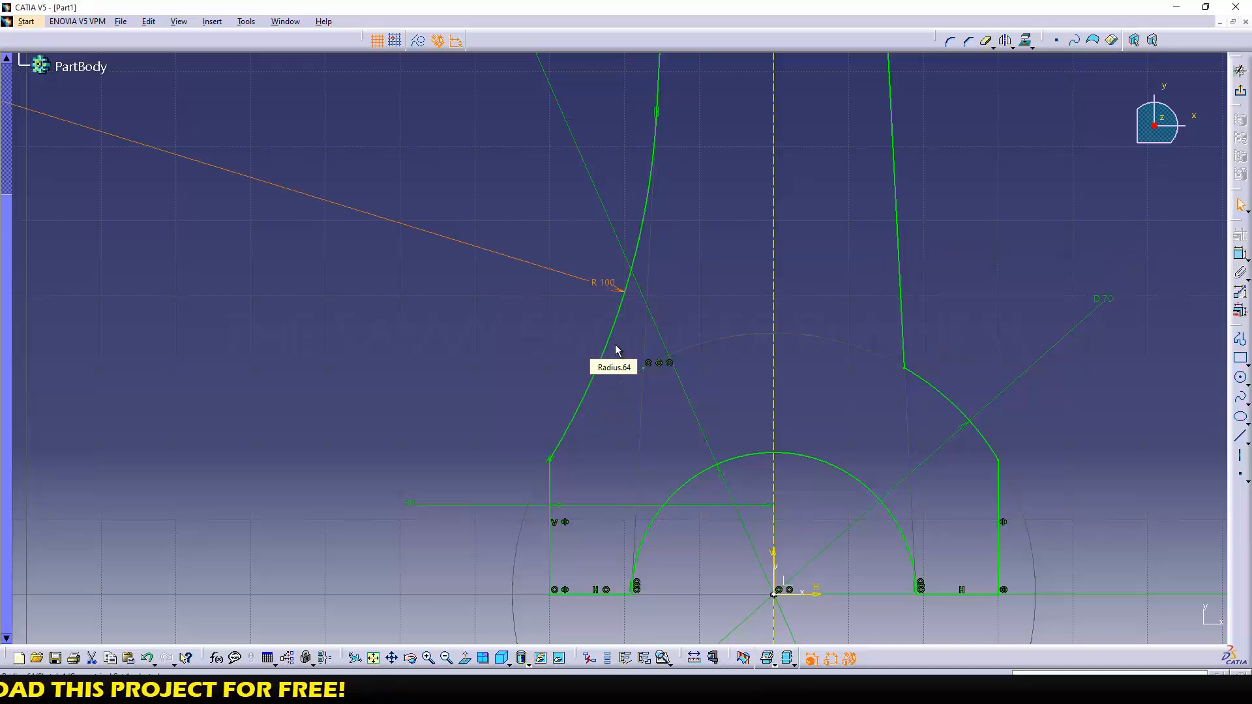
# - Add a 100 mm radius corner fillet between the positive-H side line and the 70 mm arc at the larger end
pyautogui.click(951, 42)
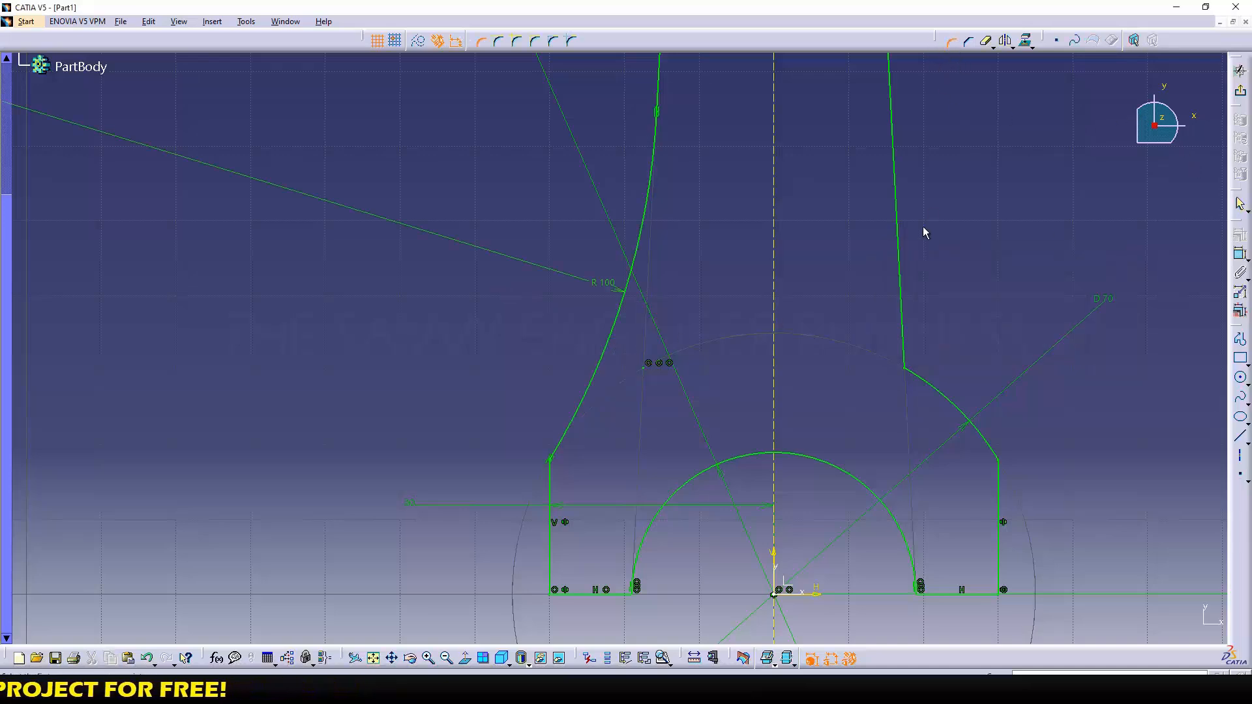
pyautogui.click(985, 435)
pyautogui.click(947, 382)
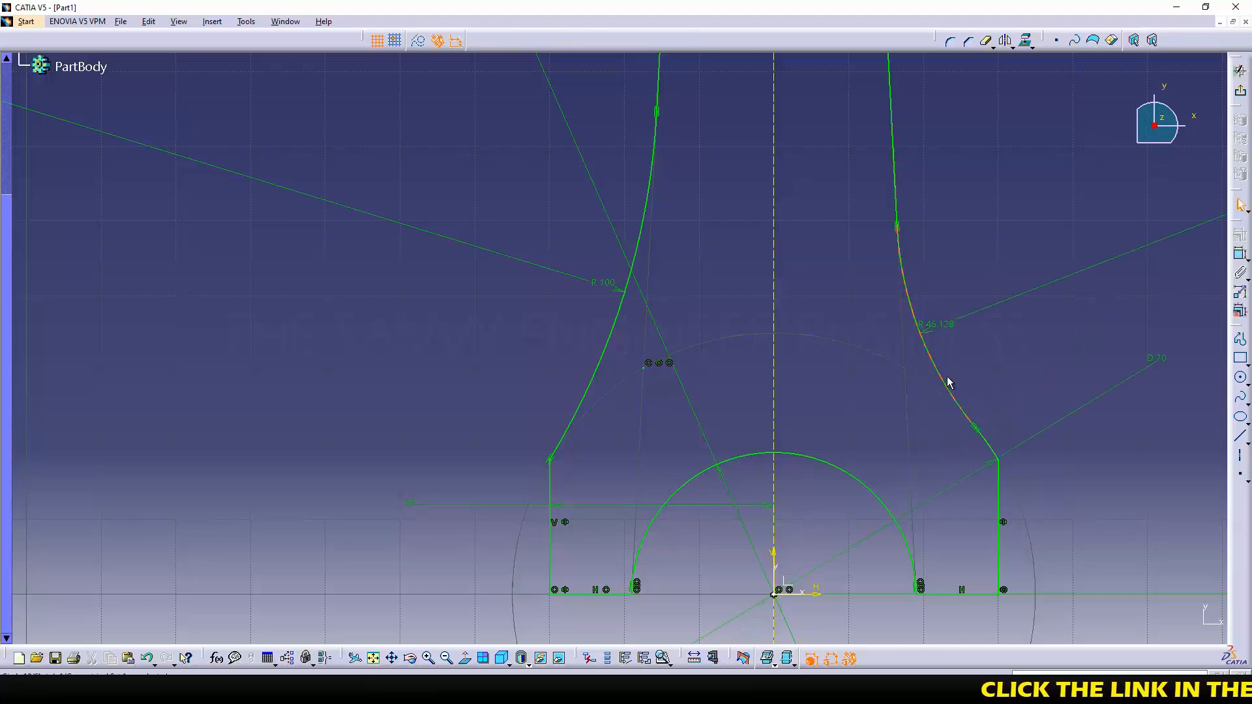
pyautogui.doubleClick(939, 325)
pyautogui.write('100')
pyautogui.press('Return')
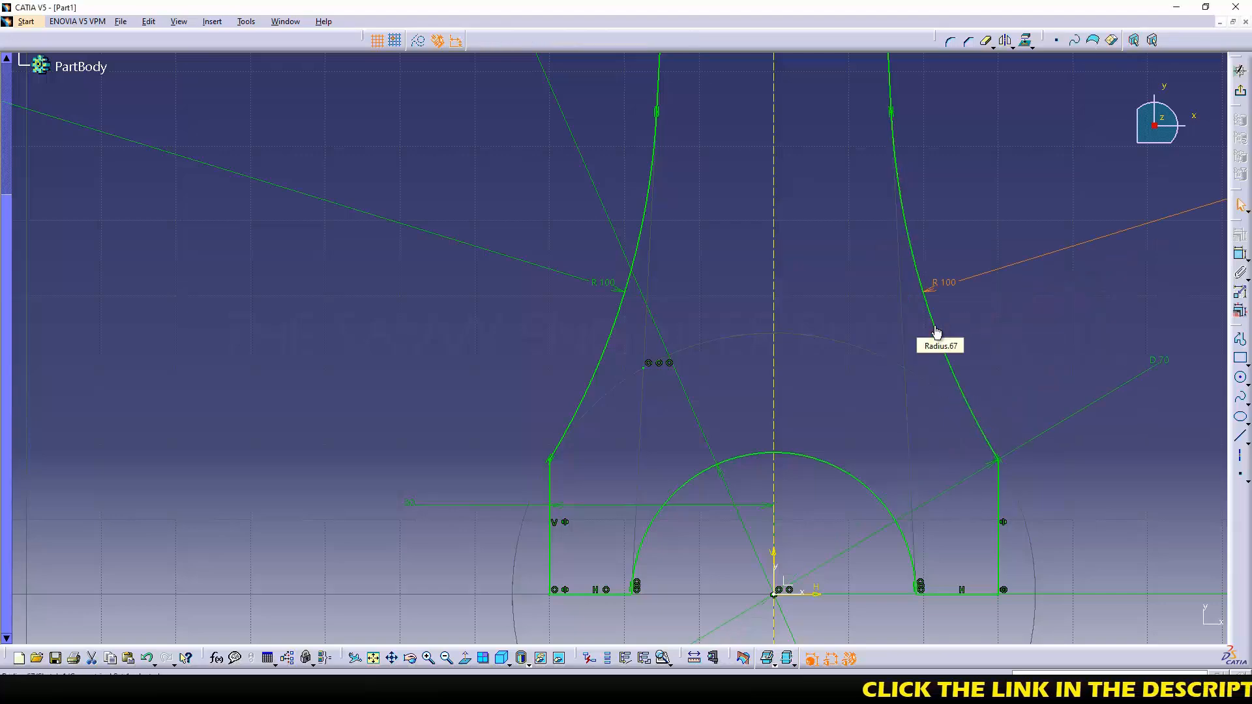
# - Exit the sketch and pad the connecting-rod profile 5.5 mm with mirrored extent
pyautogui.click(831, 216)
pyautogui.keyDown('ctrl'); pyautogui.moveTo(737, 163); pyautogui.dragTo(634, 503, button='middle'); pyautogui.keyUp('ctrl')
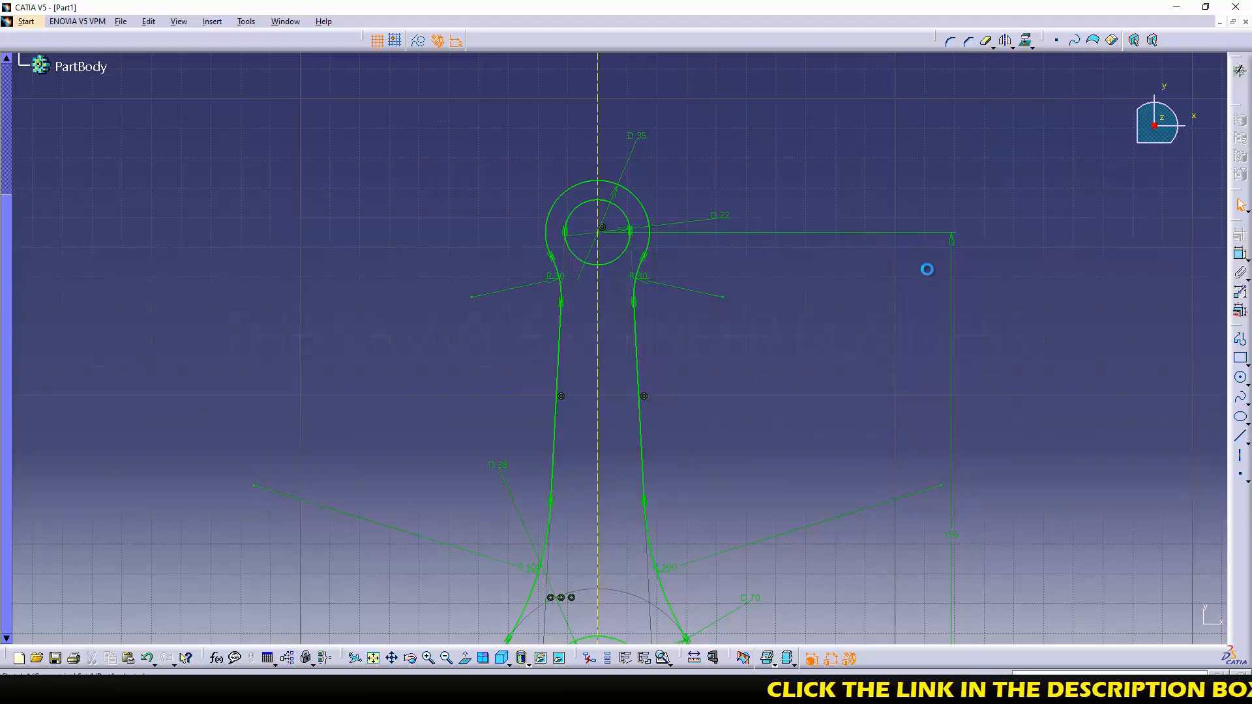
pyautogui.click(1241, 249)
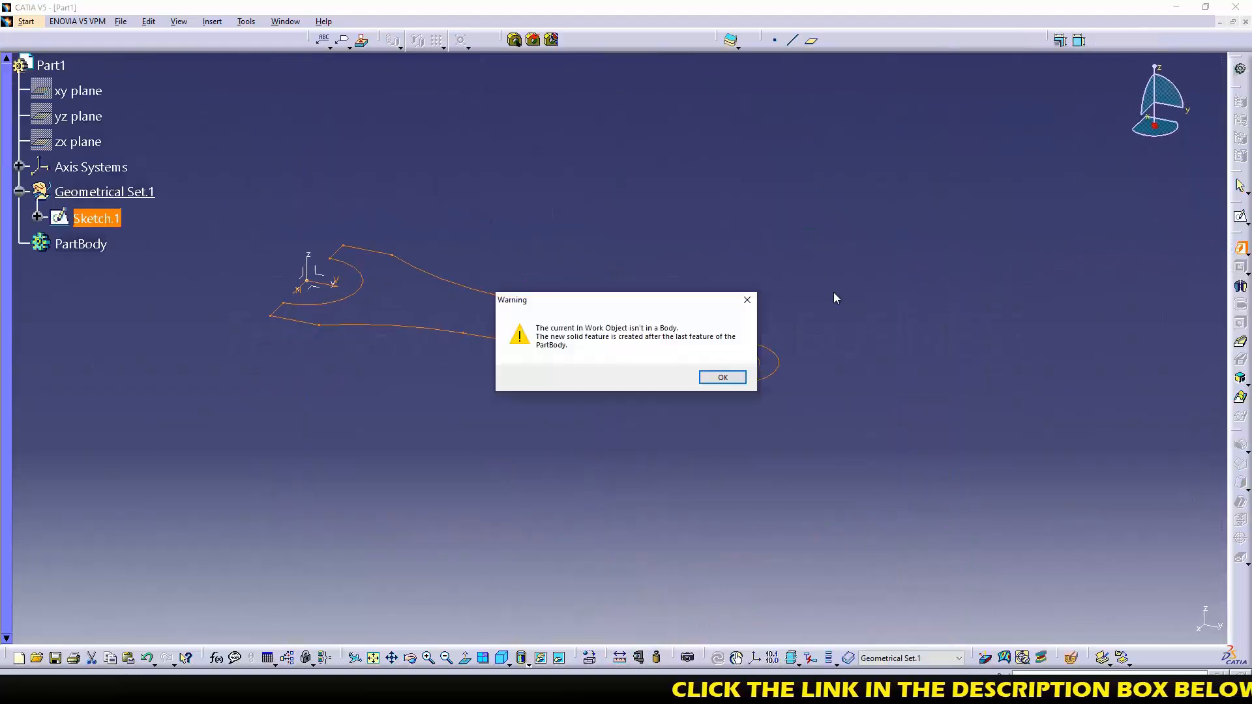
pyautogui.click(720, 375)
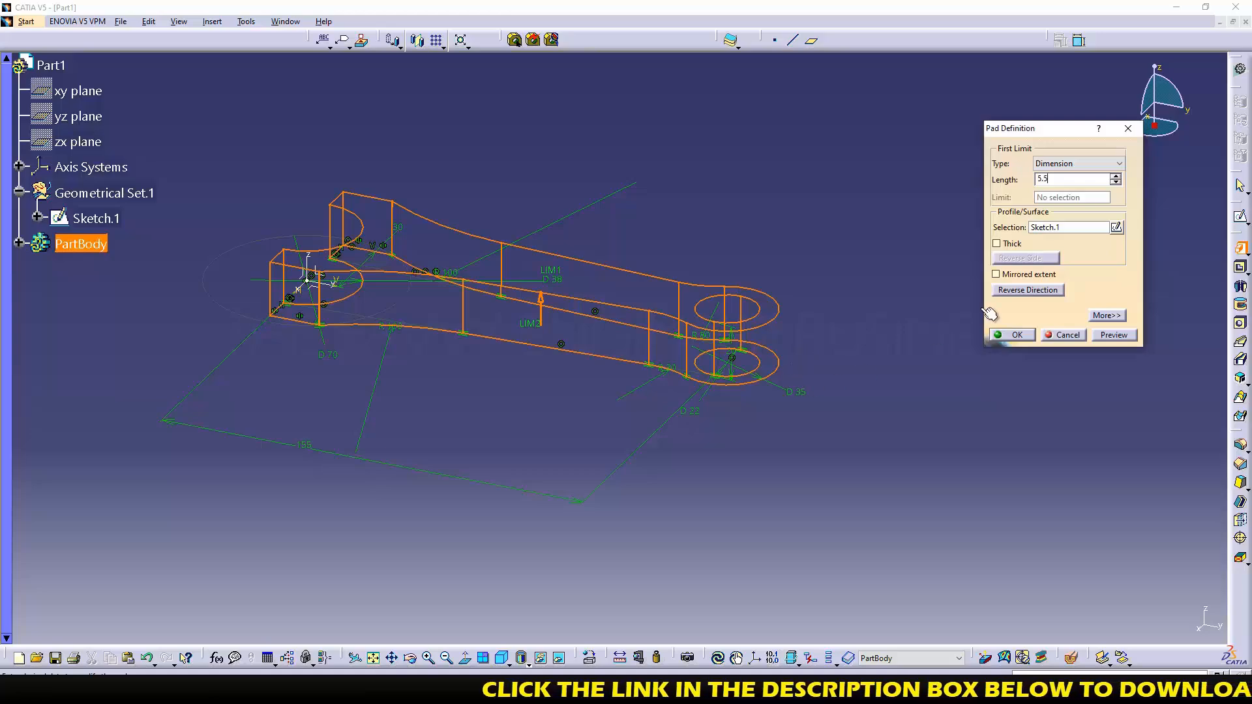
pyautogui.click(1032, 275)
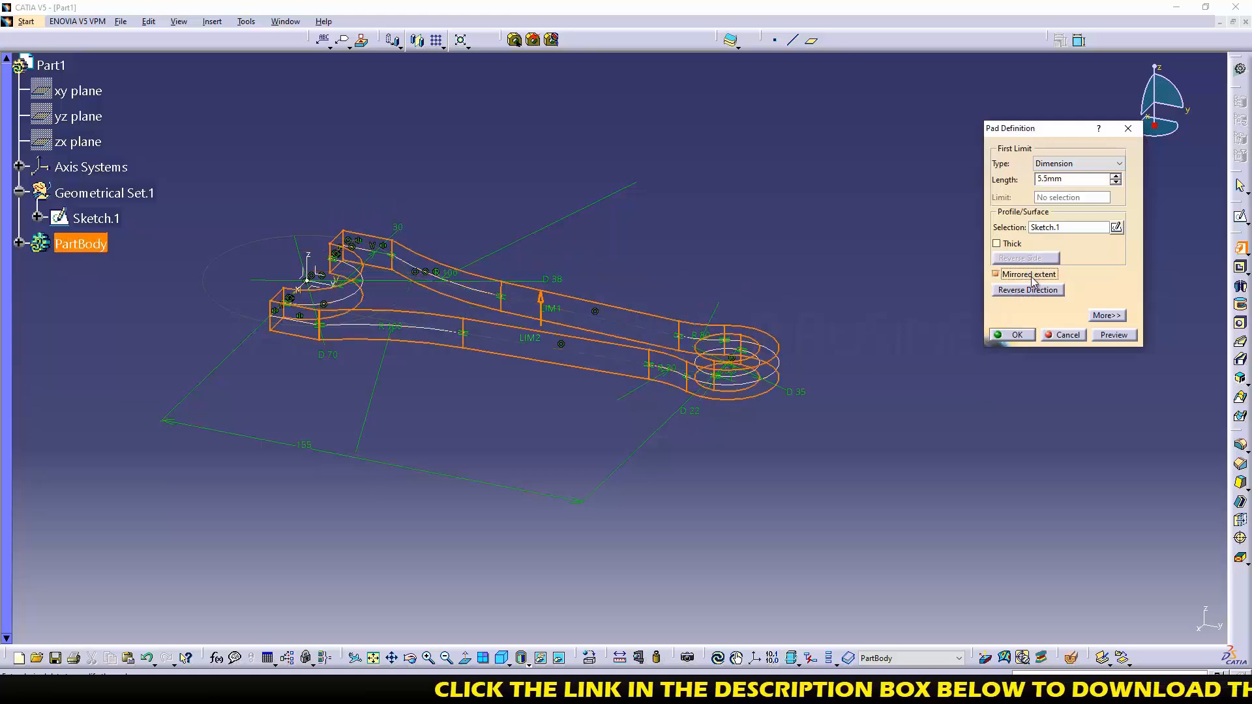
pyautogui.click(1017, 335)
# - Start a sketch on the rod's flat face and draw a circle about 42 mm in diameter around the small-end hole
pyautogui.moveTo(413, 428); pyautogui.dragTo(652, 308, button='middle')
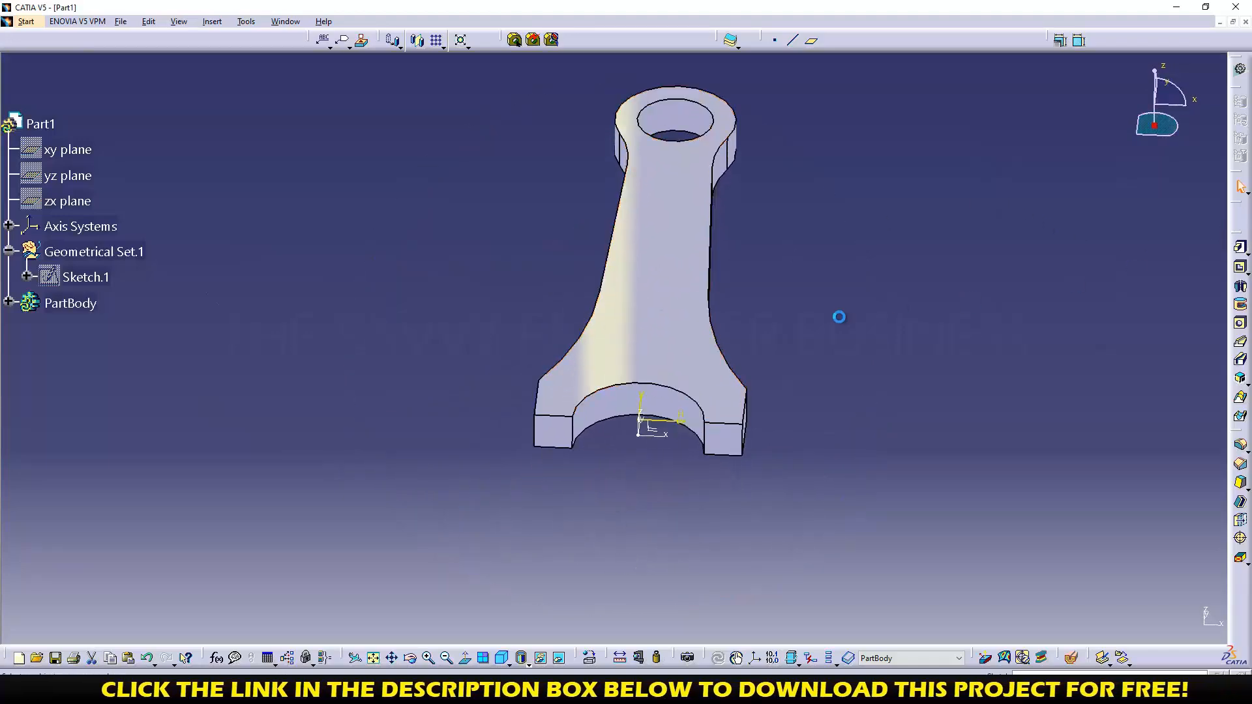
pyautogui.scroll(-1, 784, 309)
pyautogui.moveTo(768, 370); pyautogui.dragTo(733, 607, button='middle')
pyautogui.moveTo(725, 477)
pyautogui.mouseDown(button='middle')
pyautogui.moveTo(726, 404)
pyautogui.moveTo(734, 442)
pyautogui.mouseUp(button='middle')
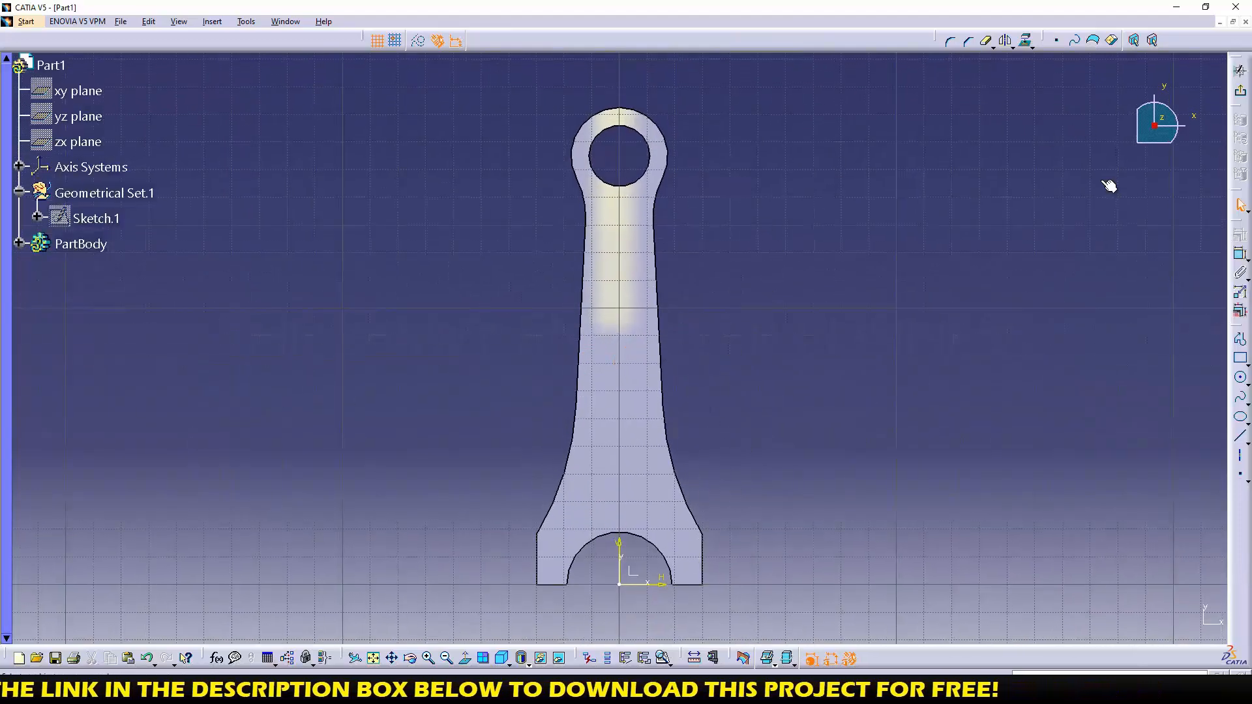
pyautogui.click(619, 154)
pyautogui.click(678, 171)
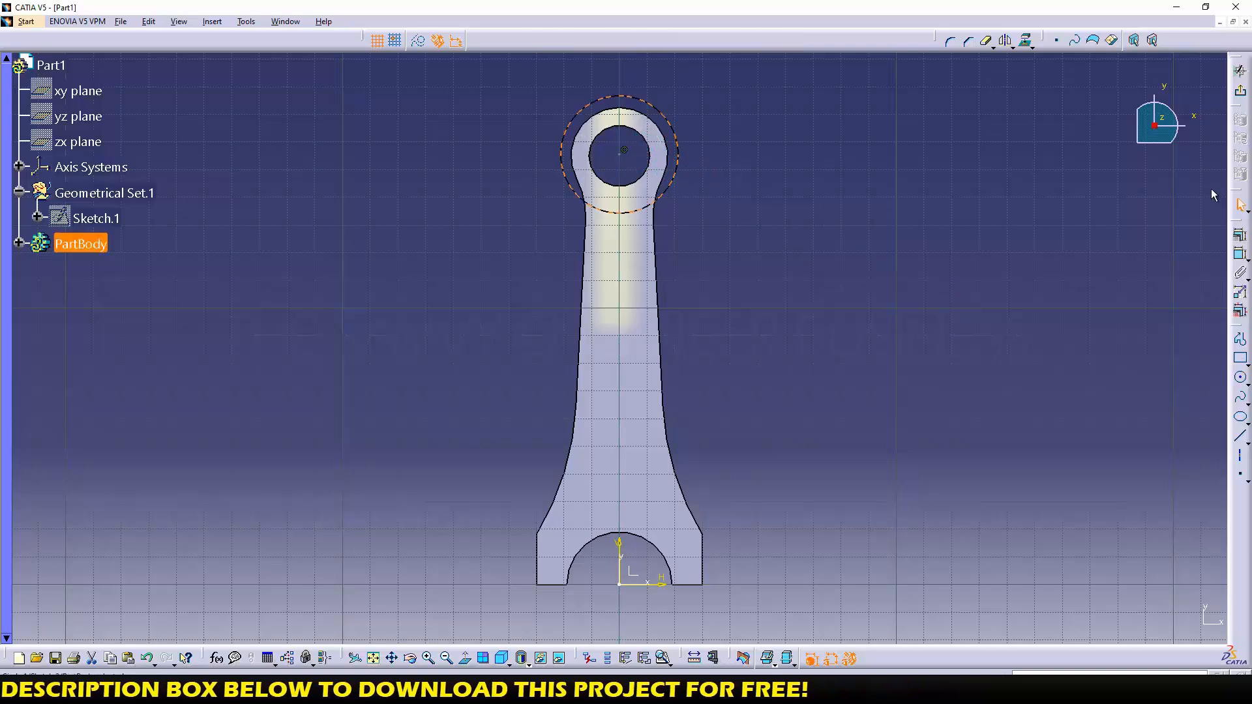
# - Dimension the small-end circle and set its diameter to 35 mm
pyautogui.click(1240, 255)
pyautogui.click(819, 167)
pyautogui.doubleClick(820, 166)
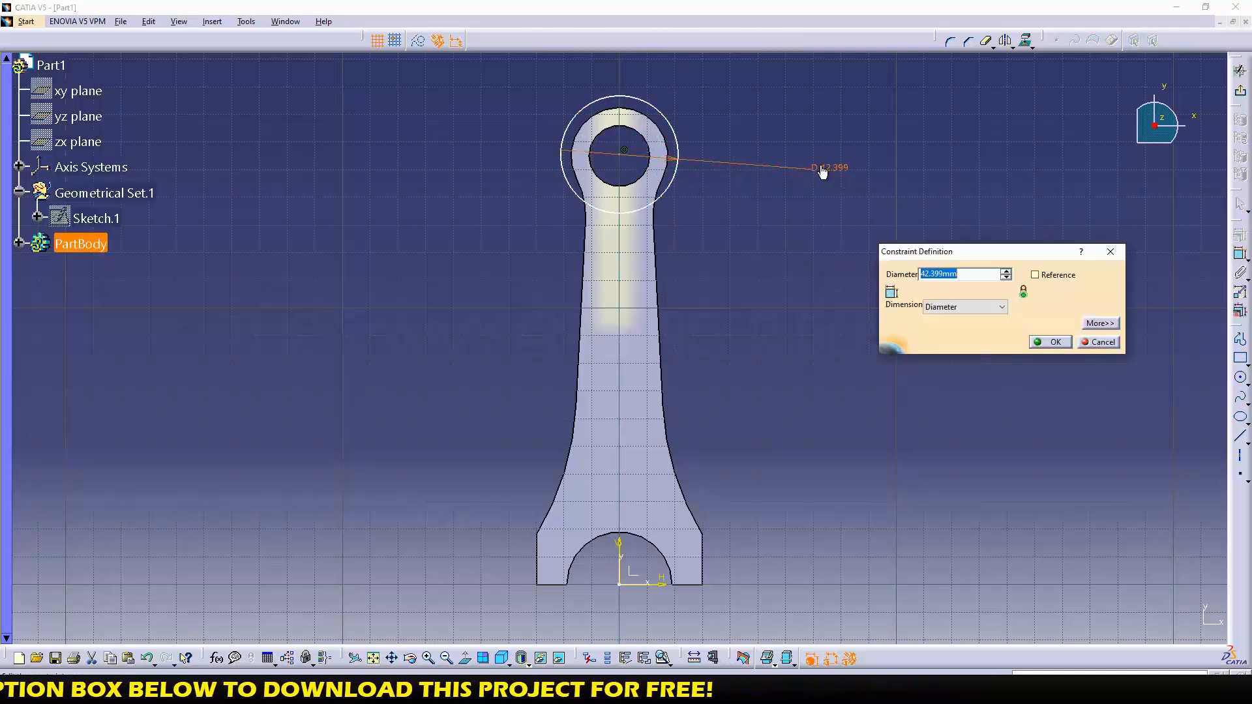
pyautogui.write('35')
pyautogui.press('Return')
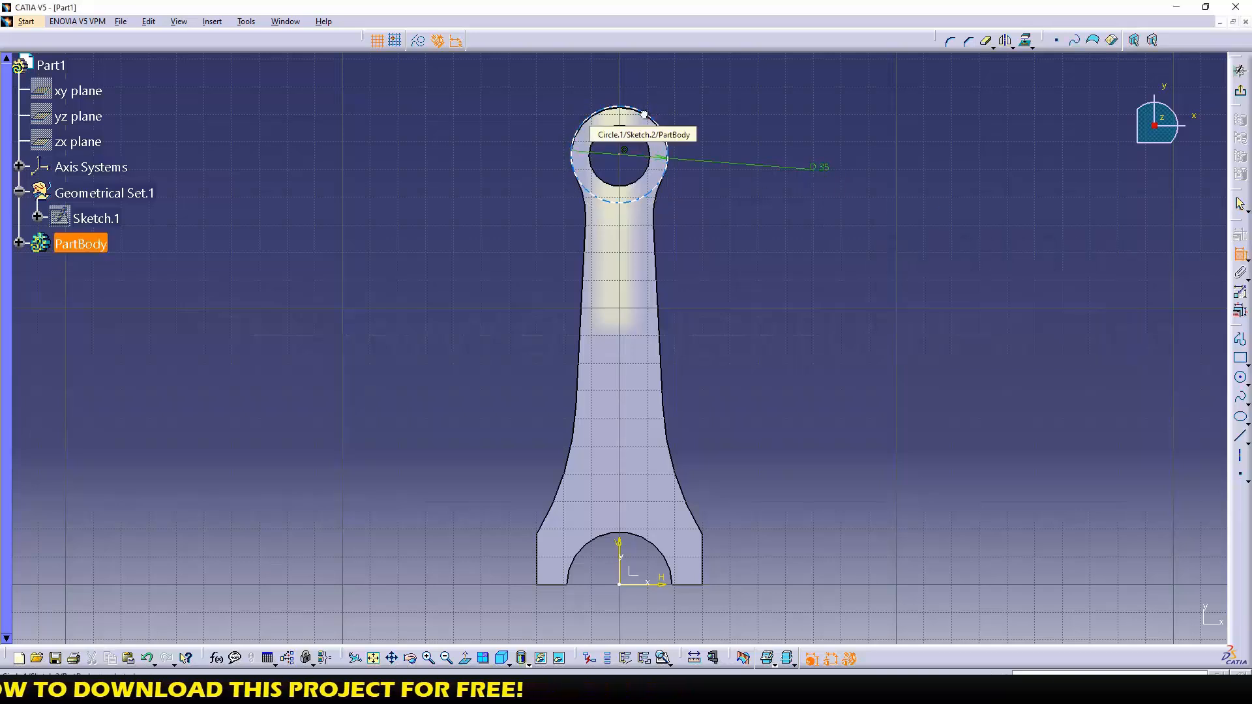
# - Constrain the 35 mm circle to be coincident with the rod's outer small-end edge
pyautogui.click(641, 113)
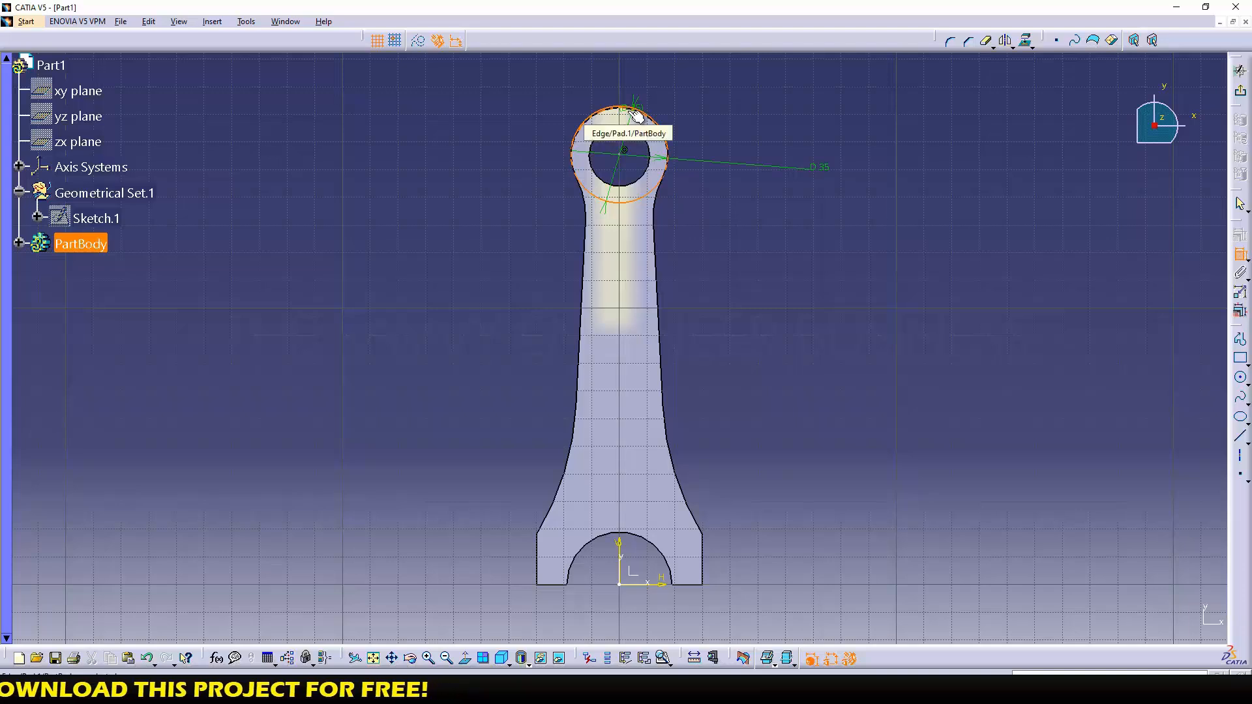
pyautogui.click(631, 112)
pyautogui.rightClick(728, 122)
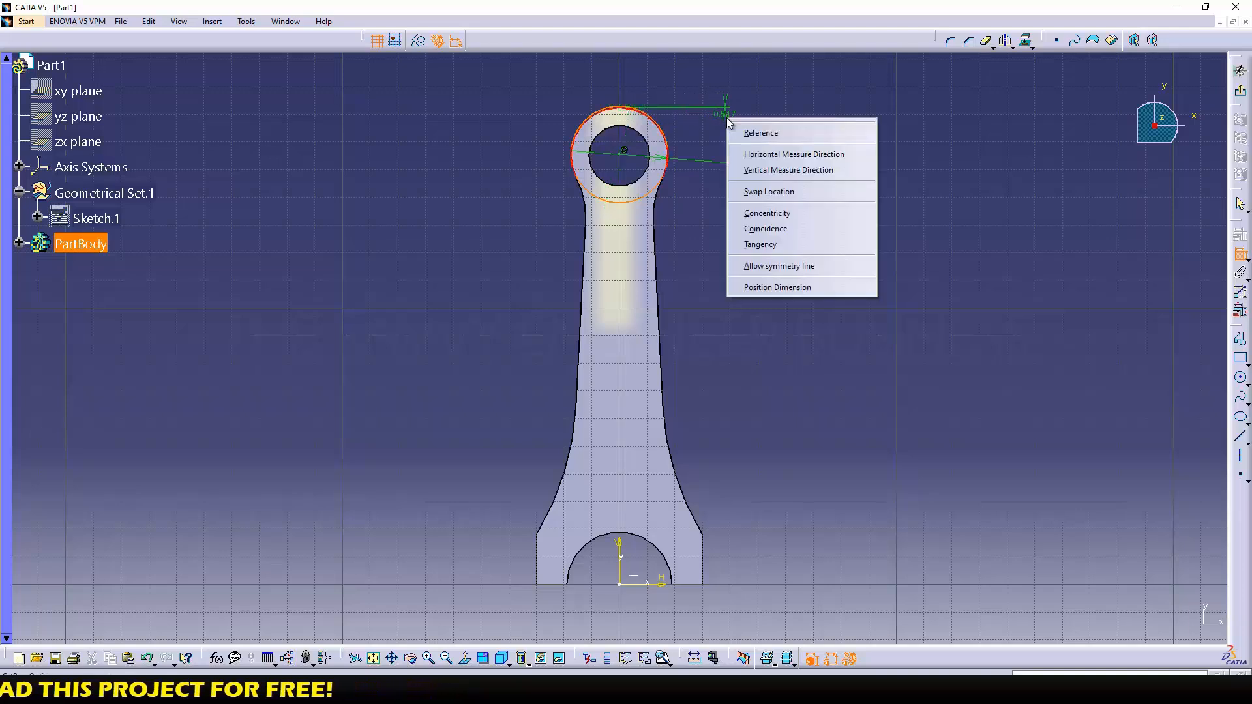
pyautogui.click(773, 227)
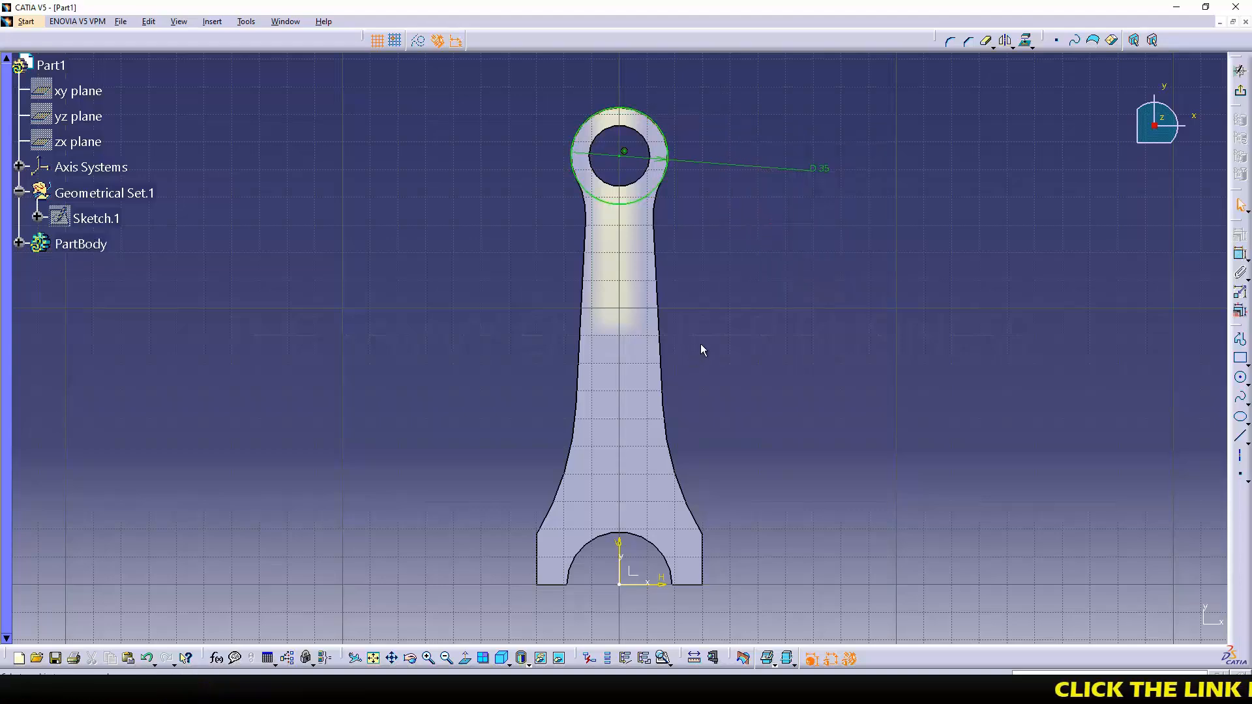
# - Draw a circle centred on the origin at the large end and set its diameter to 70 mm
pyautogui.moveTo(719, 303)
pyautogui.mouseDown(button='middle')
pyautogui.moveTo(737, 181)
pyautogui.moveTo(768, 88)
pyautogui.mouseUp(button='middle')
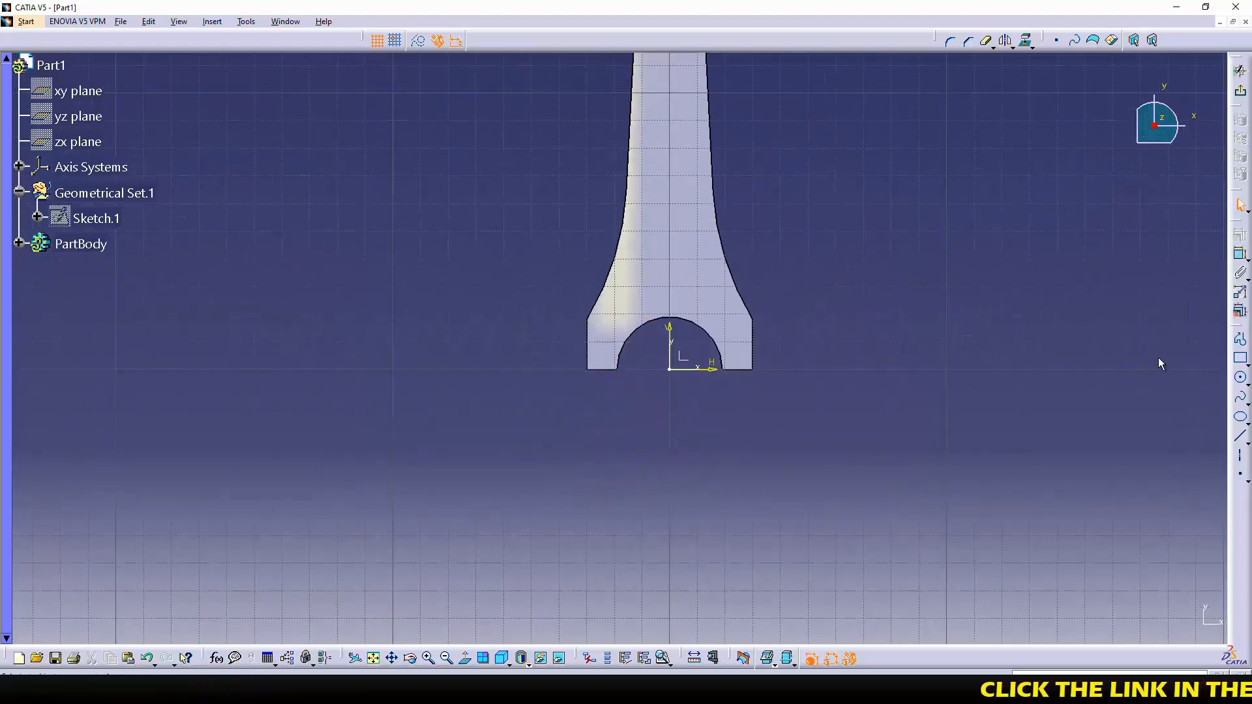
pyautogui.click(1240, 379)
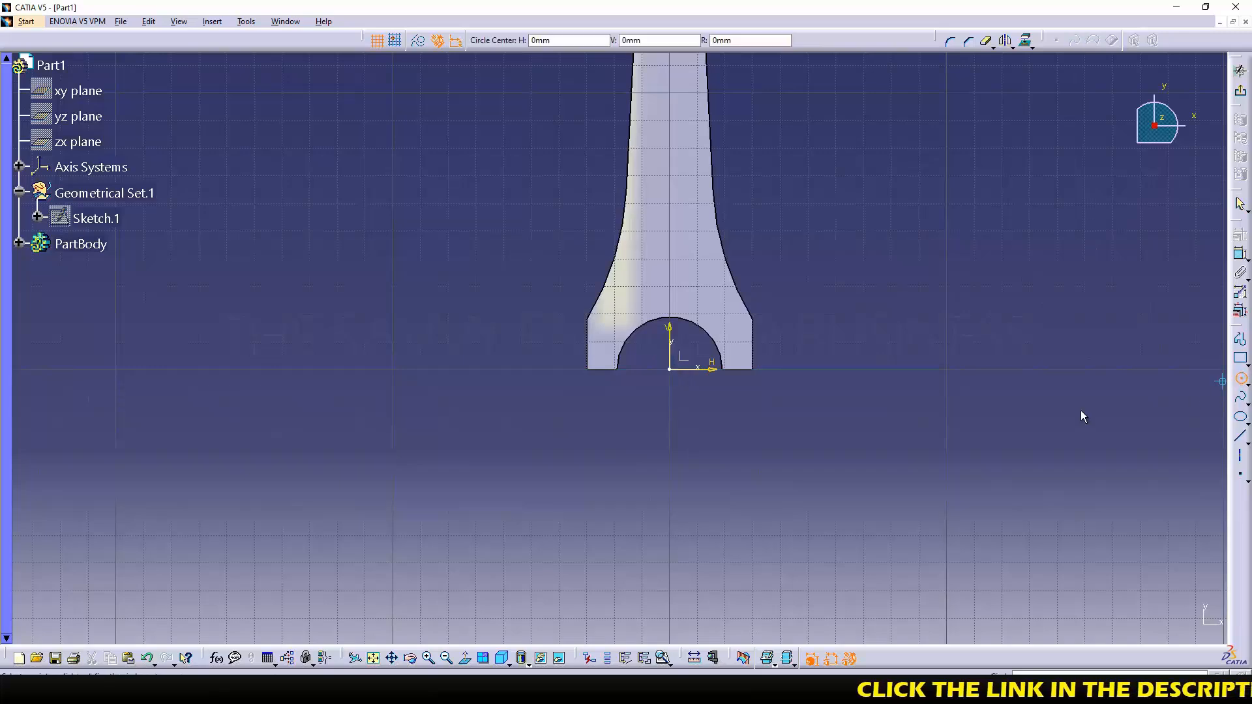
pyautogui.click(670, 370)
pyautogui.click(788, 436)
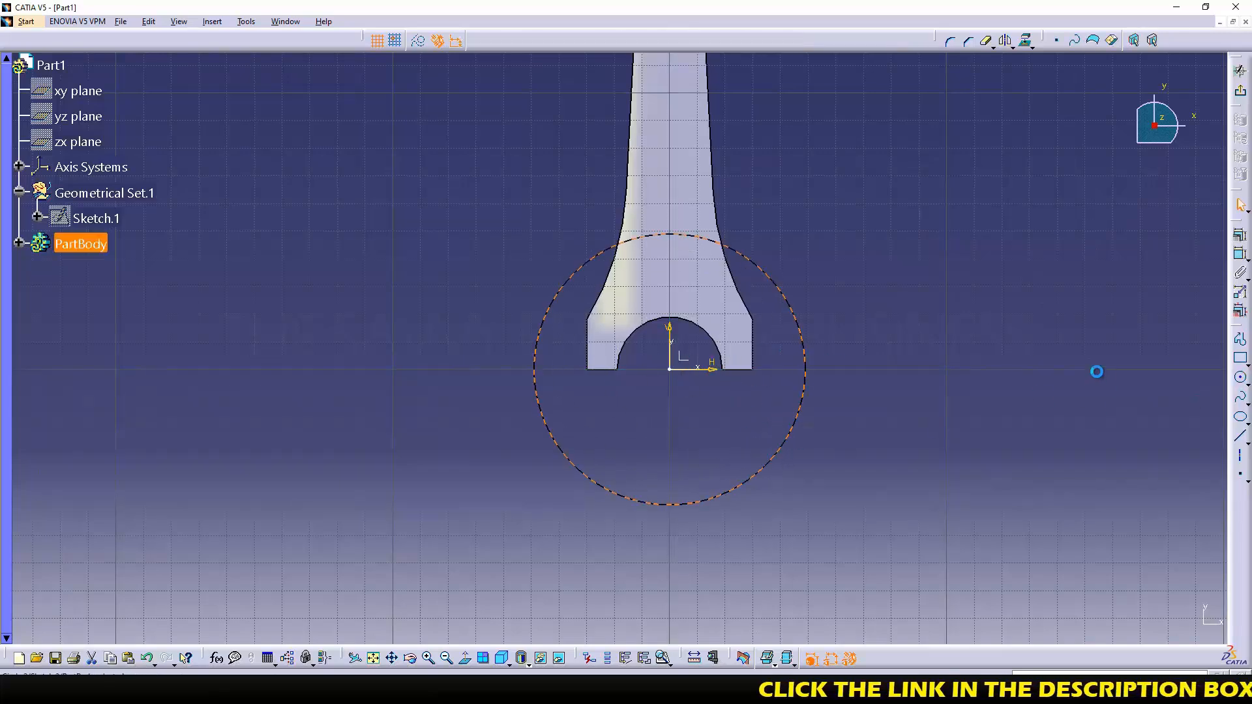
pyautogui.click(1238, 255)
pyautogui.click(859, 277)
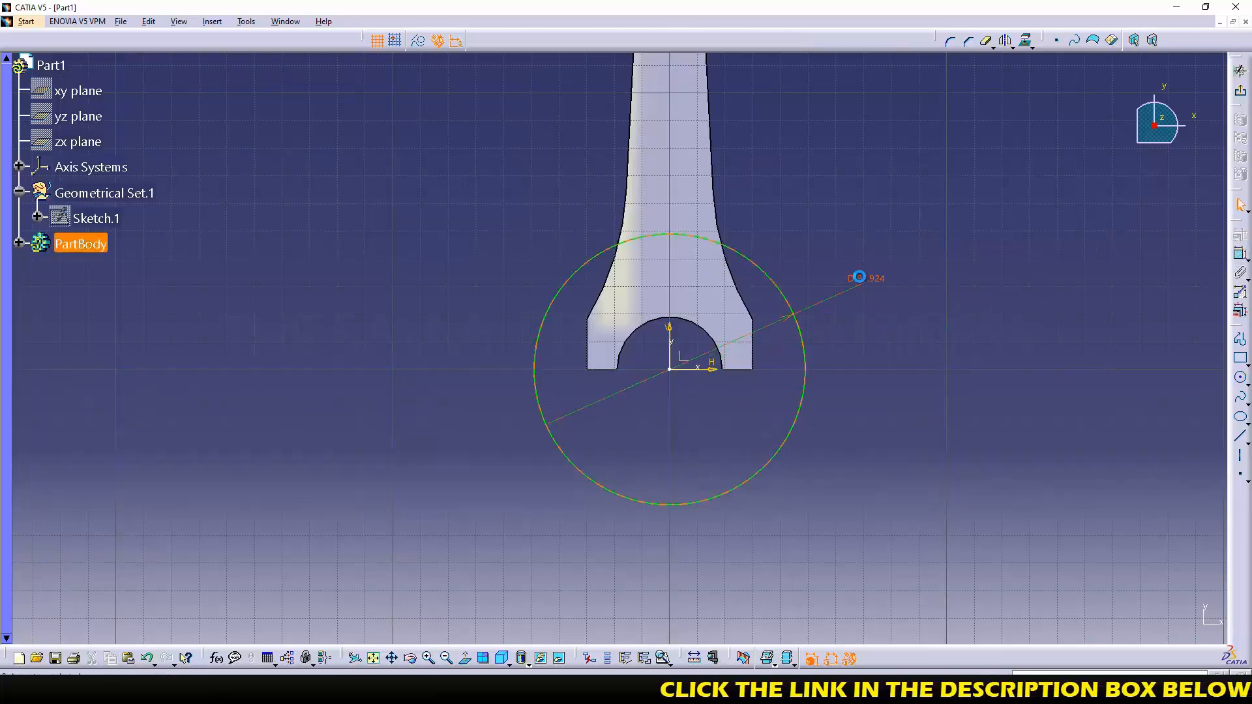
pyautogui.doubleClick(859, 277)
pyautogui.write('70mm')
pyautogui.press('Return')
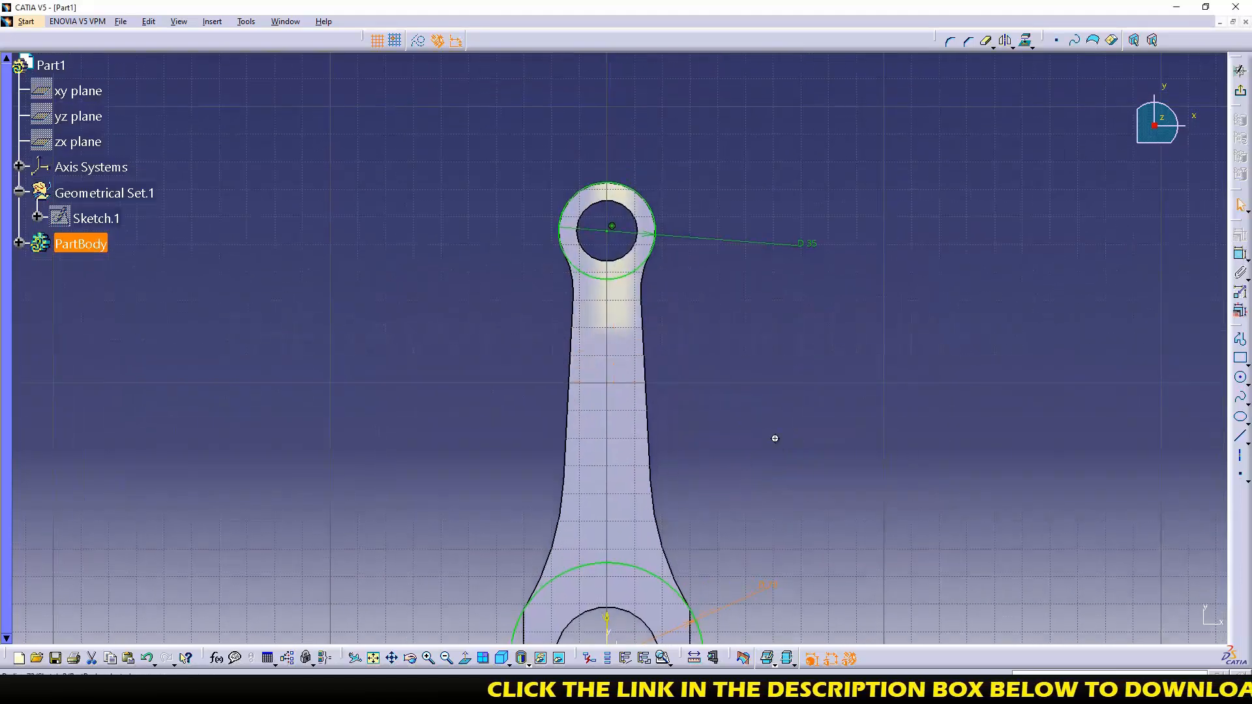
# - Draw a line inside the shank from the small-end hole to the large-end bore, parallel to the negative-H side edge
pyautogui.moveTo(775, 439); pyautogui.dragTo(780, 337, button='middle')
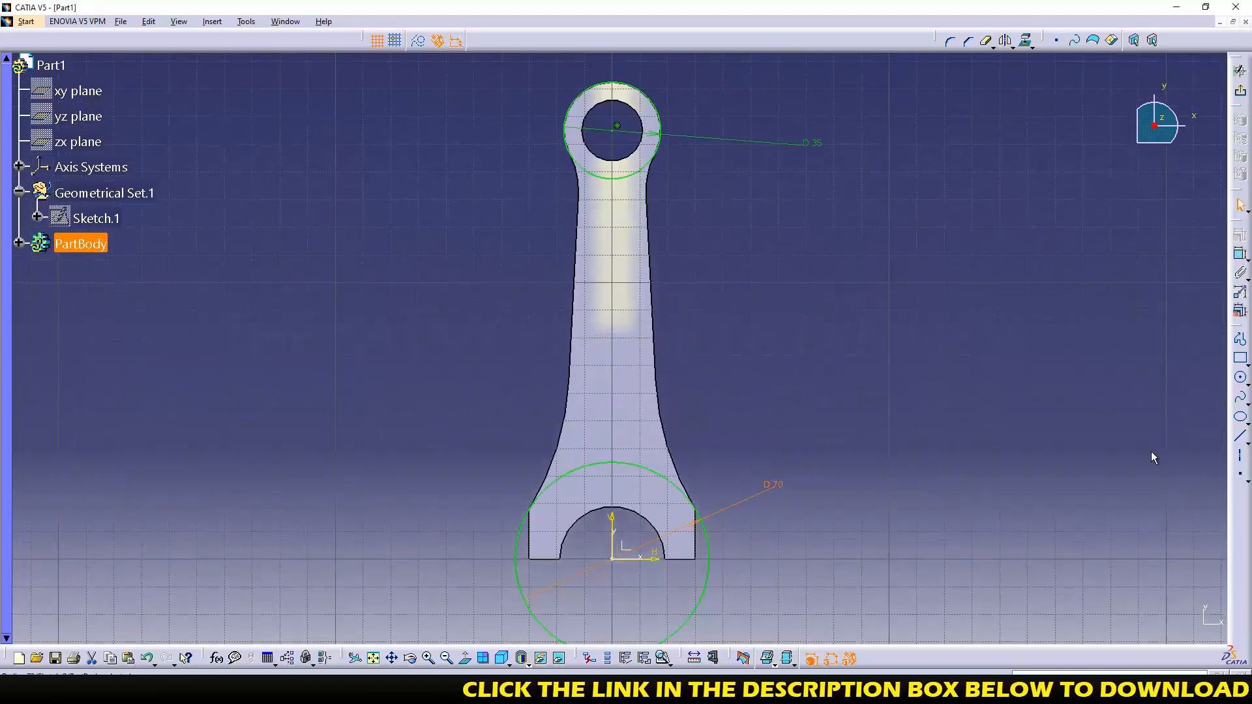
pyautogui.click(1241, 438)
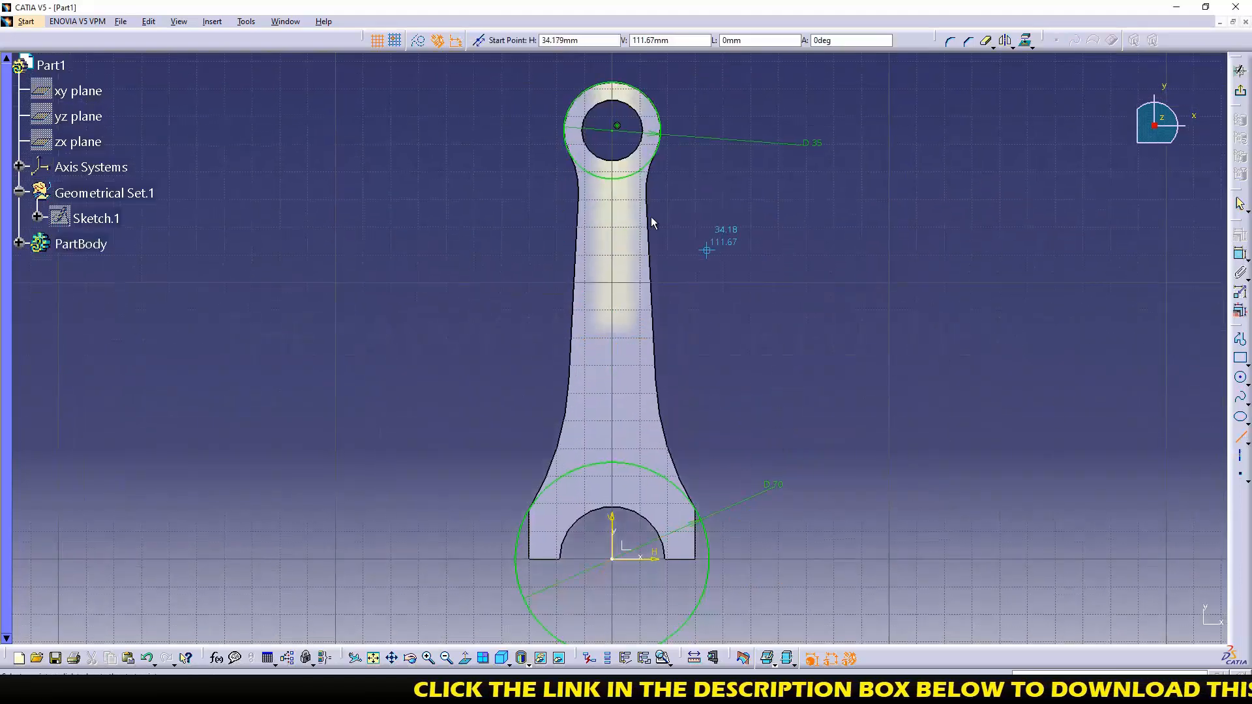
pyautogui.click(593, 143)
pyautogui.click(575, 536)
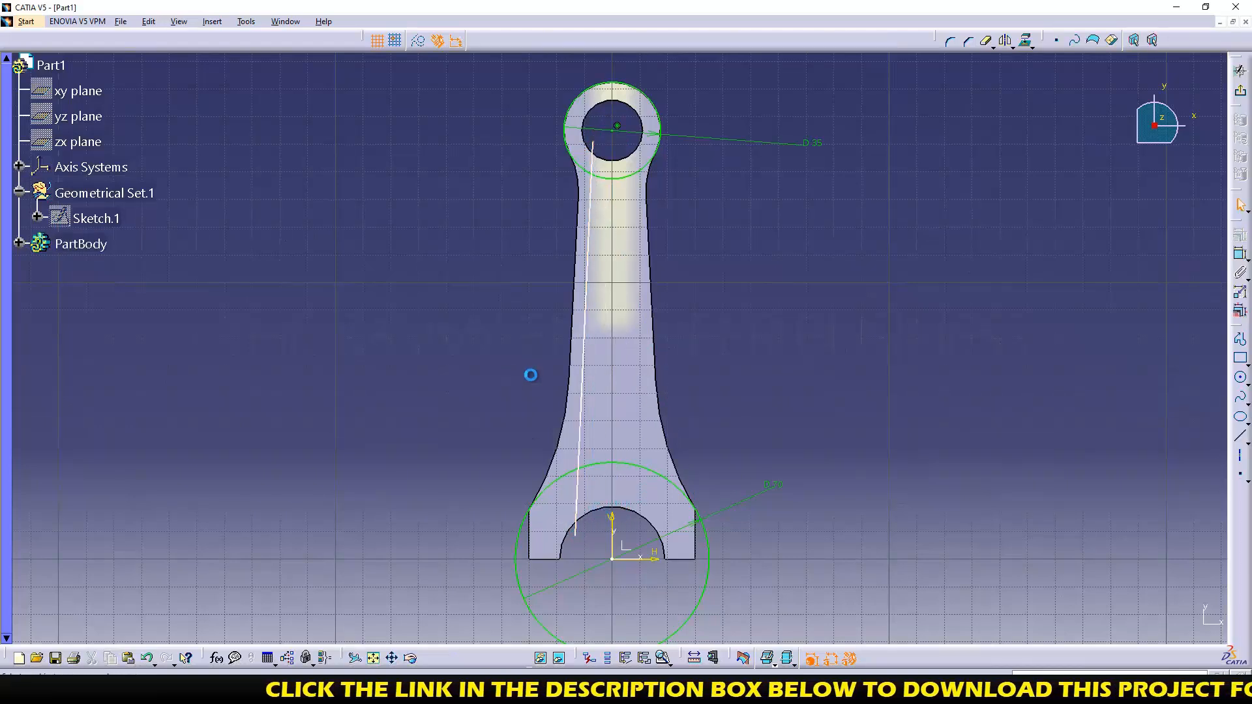
pyautogui.click(575, 290)
pyautogui.click(586, 297)
pyautogui.rightClick(449, 243)
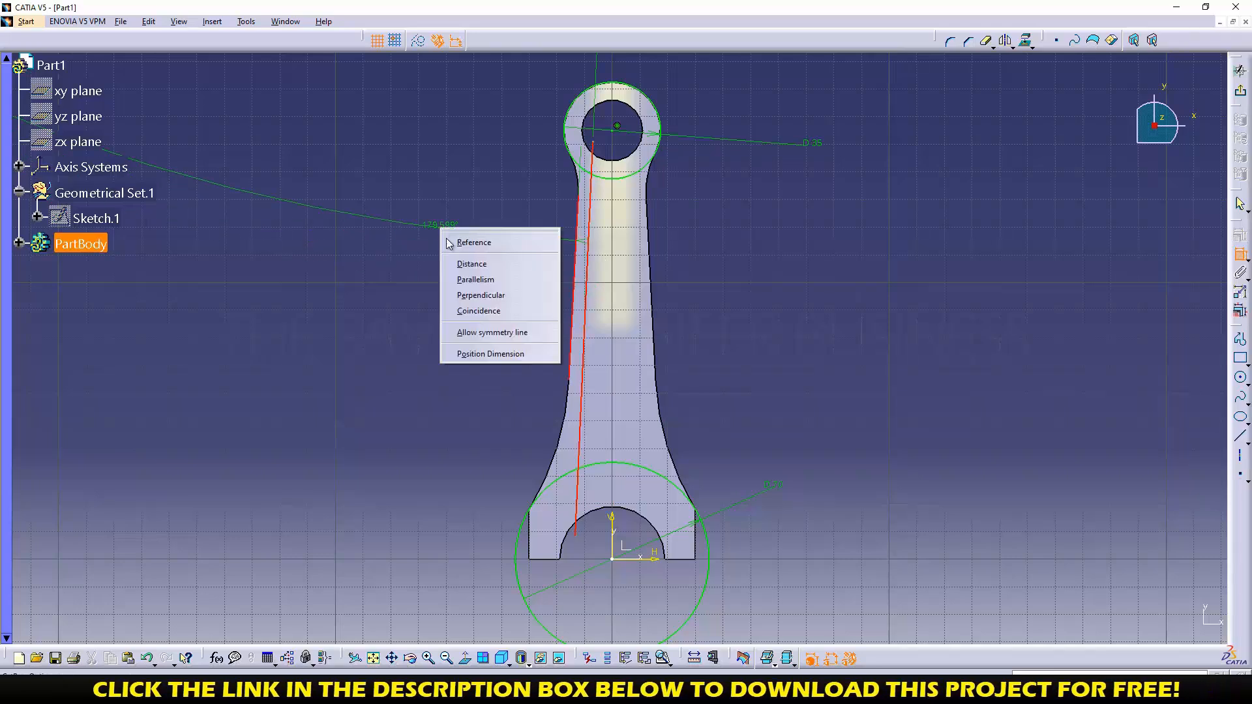
pyautogui.click(465, 280)
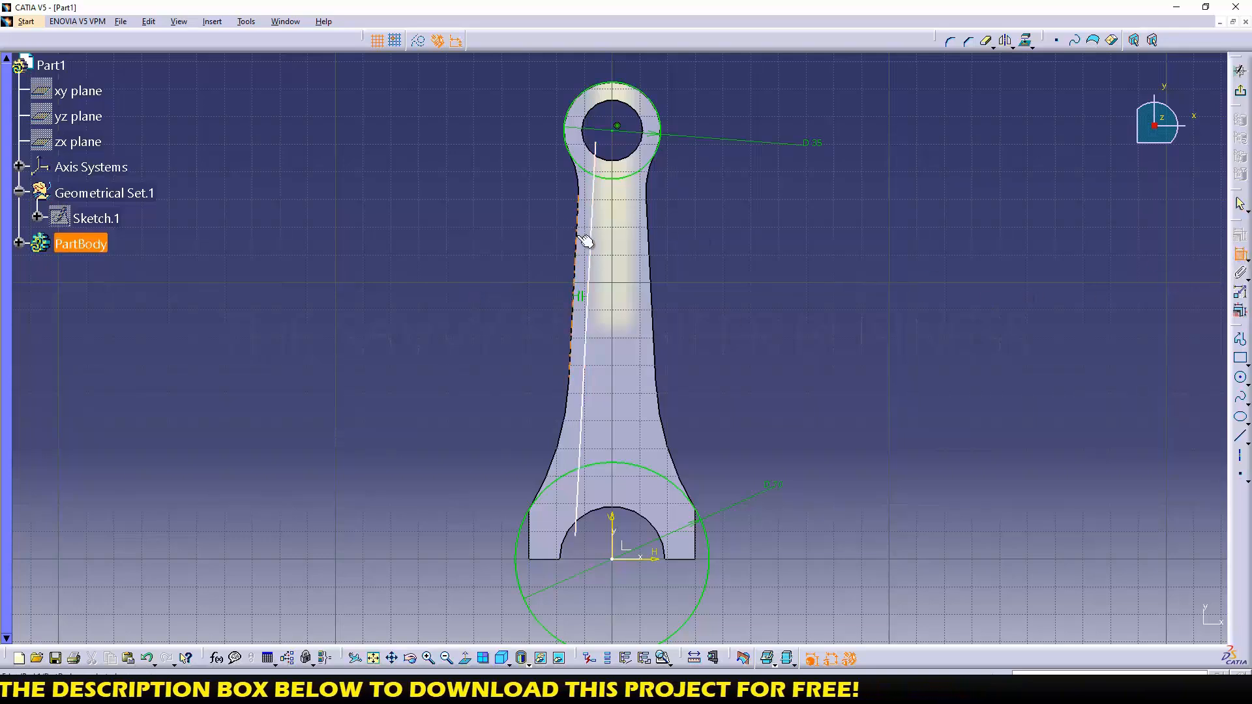
# - Offset the inner line 5 mm from the negative-H side edge and mirror it about the vertical axis
pyautogui.click(590, 253)
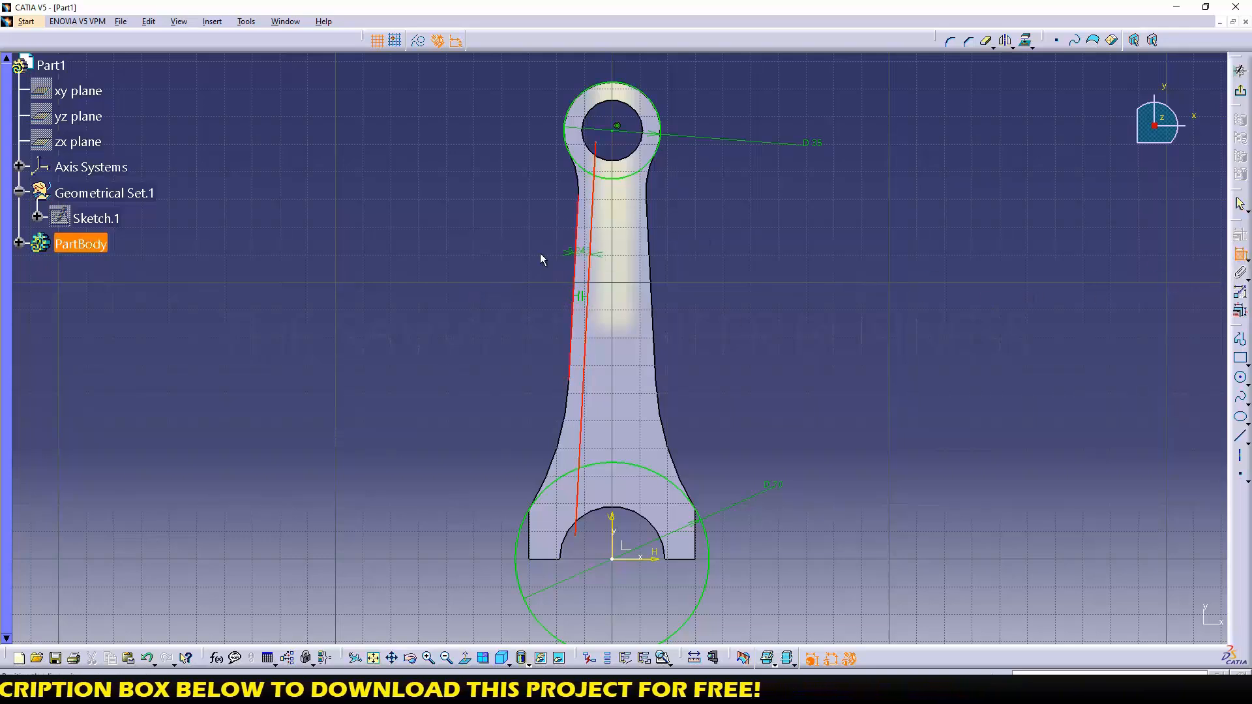
pyautogui.doubleClick(488, 243)
pyautogui.write('5')
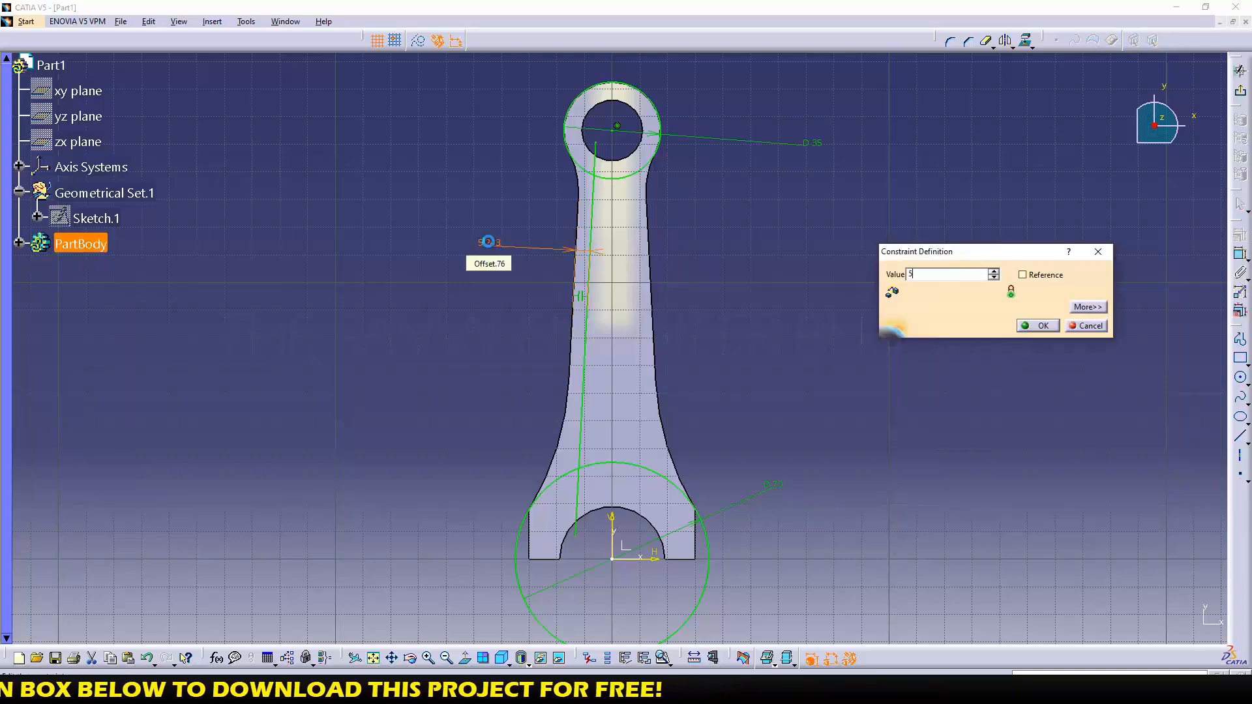
pyautogui.press('Return')
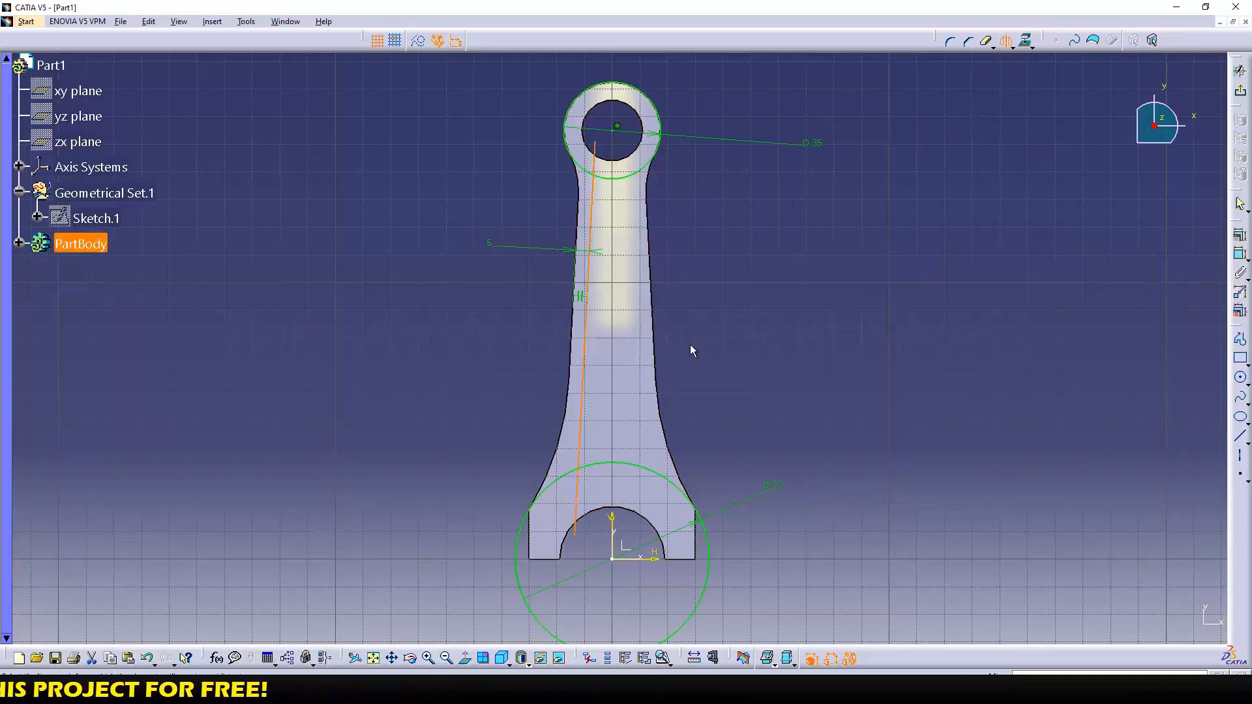
pyautogui.click(614, 522)
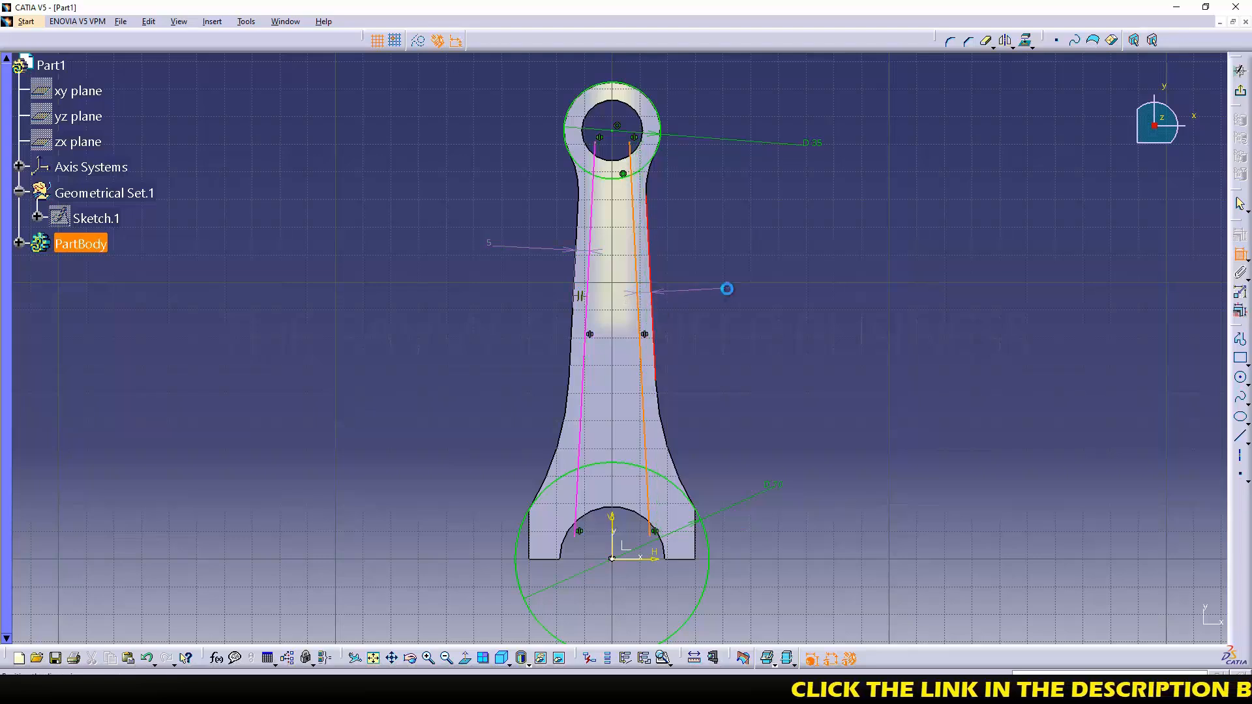
# - Trim the 35 mm circle to the short arc between the two inner lines and remove the line ends beyond it
pyautogui.click(987, 44)
pyautogui.click(649, 96)
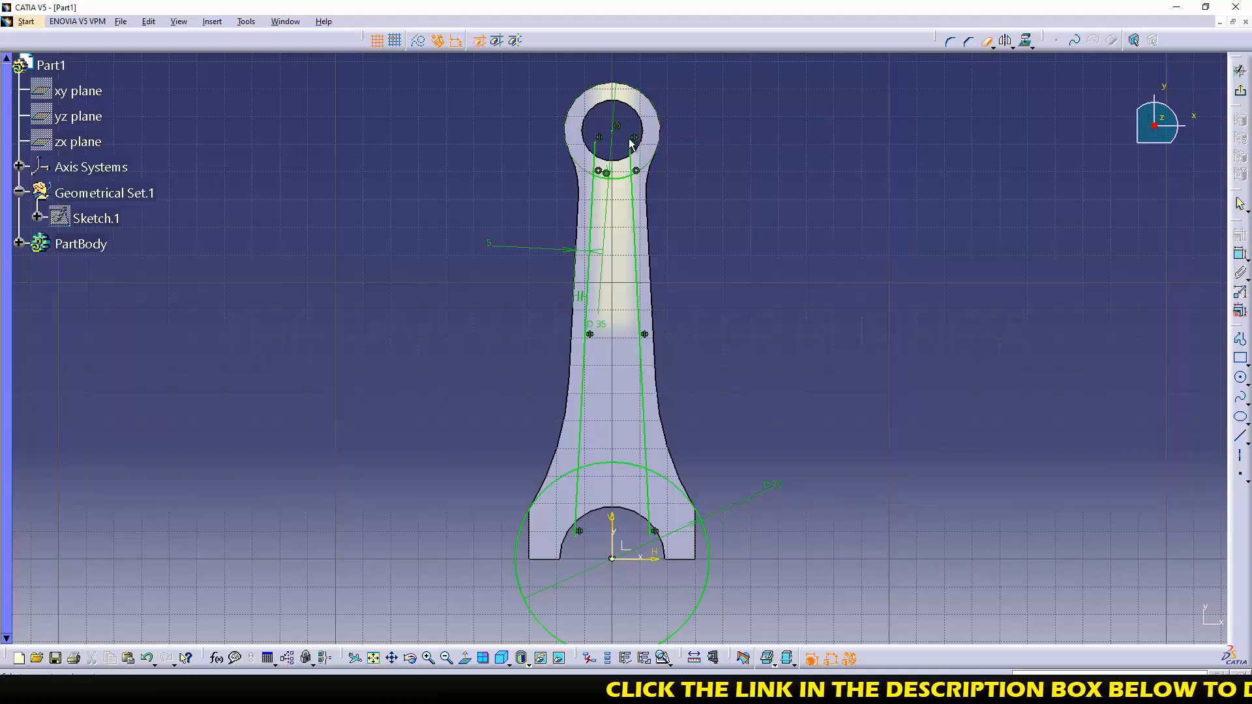
pyautogui.click(595, 155)
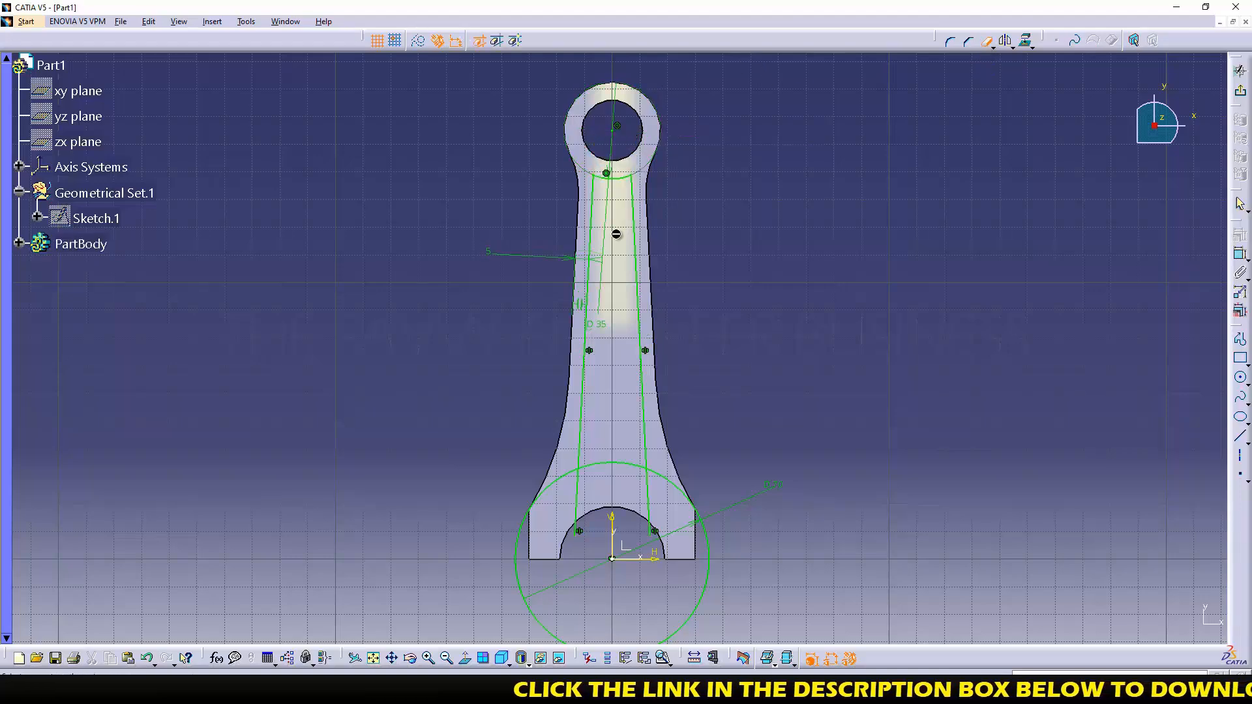
# - Trim the 70 mm circle to the arc between the inner lines and remove the line ends below it
pyautogui.scroll(1, 613, 420)
pyautogui.middleClick(612, 434)
pyautogui.click(540, 524)
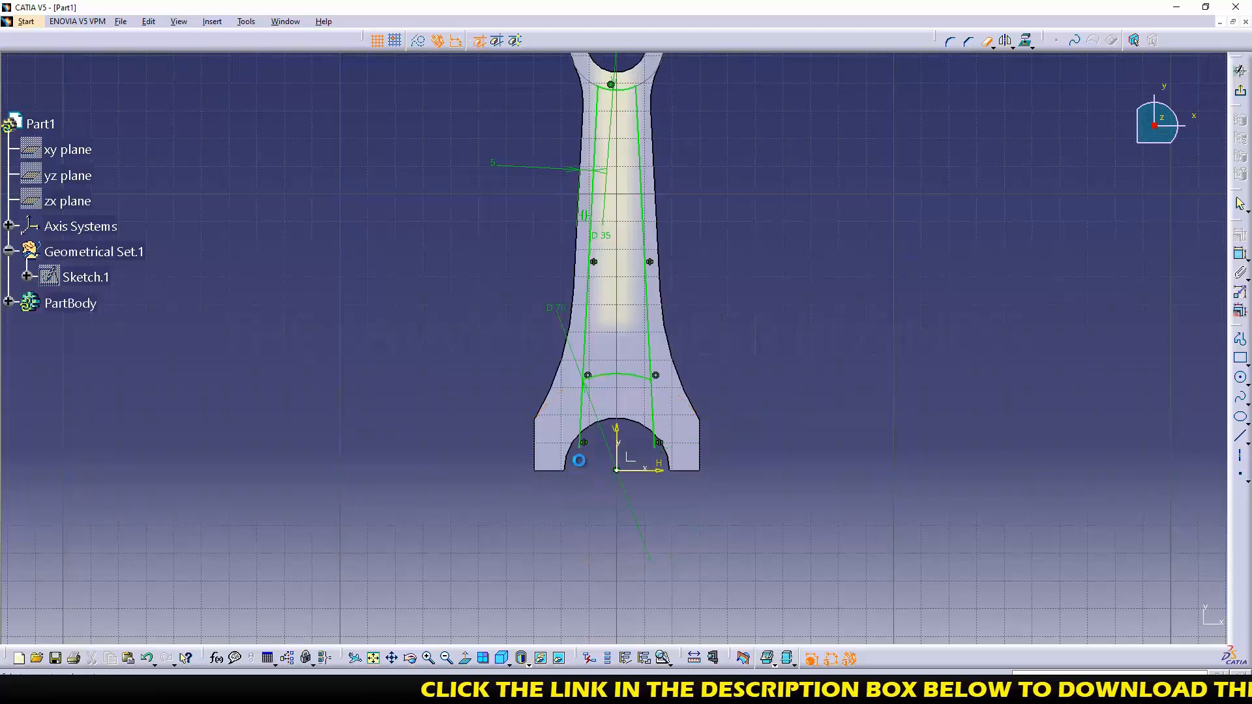
pyautogui.click(585, 427)
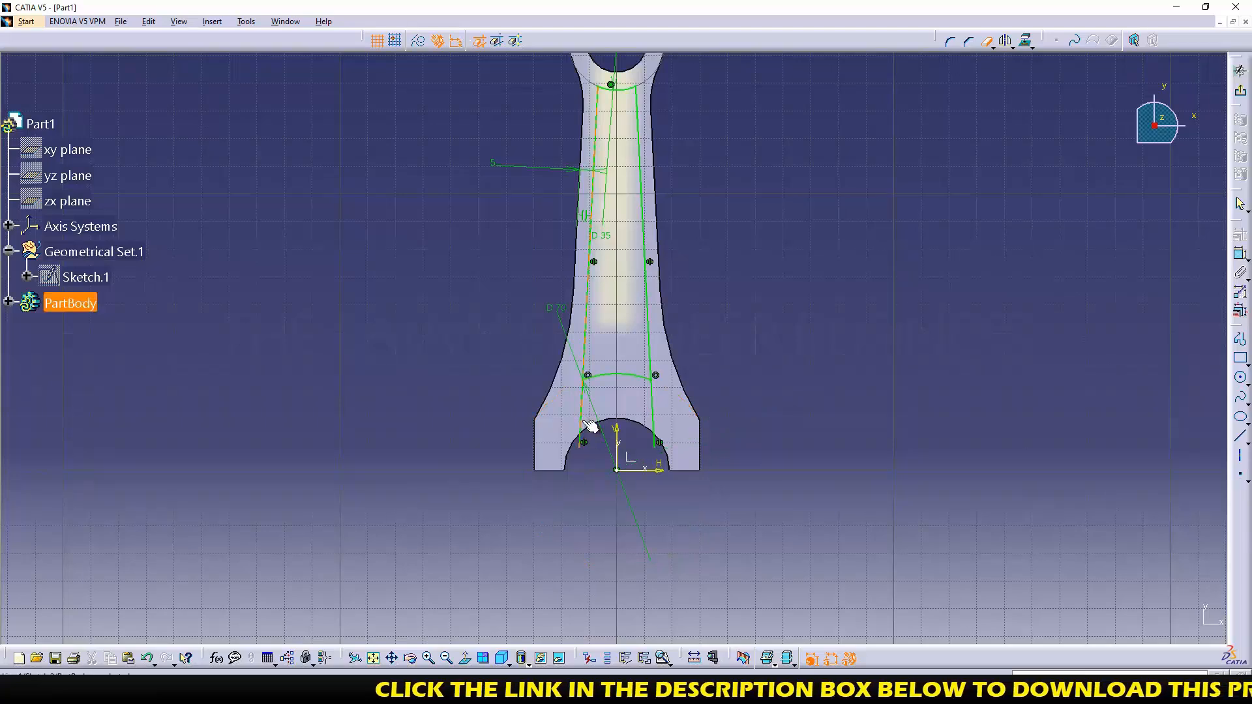
pyautogui.click(655, 411)
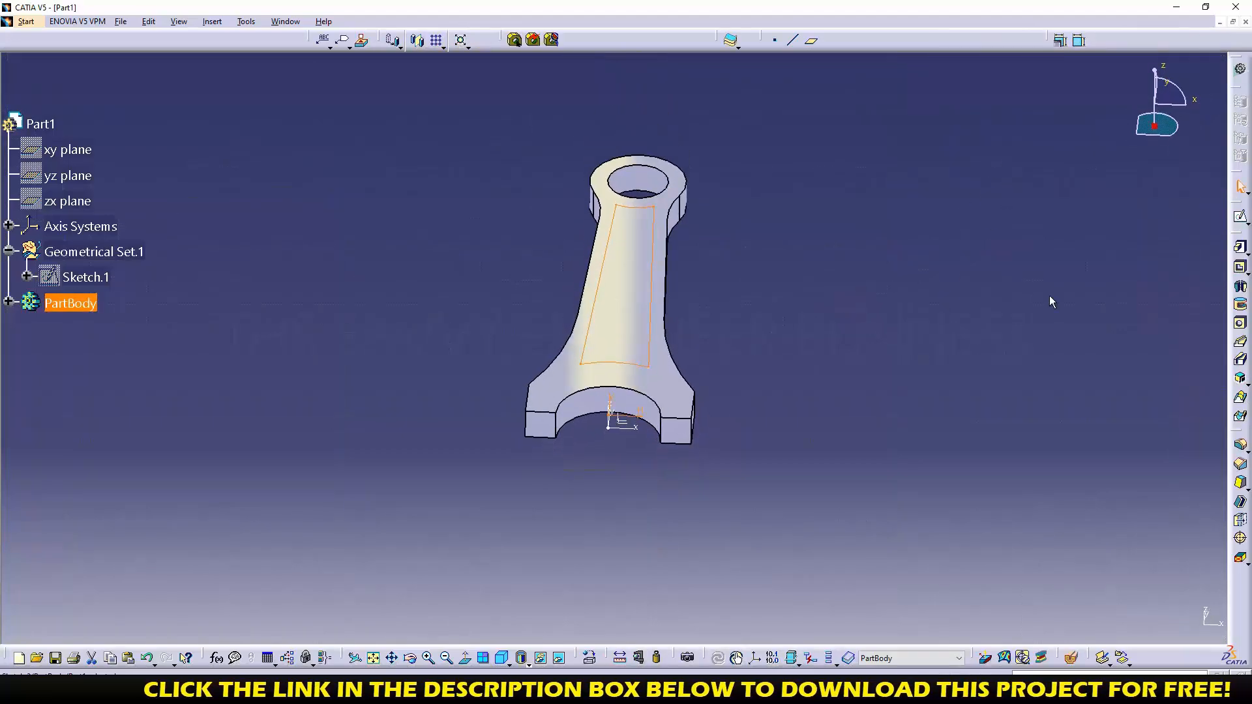
# - Cut a pocket 3 mm deep into the shank using the tapered inner sketch profile
pyautogui.click(1241, 267)
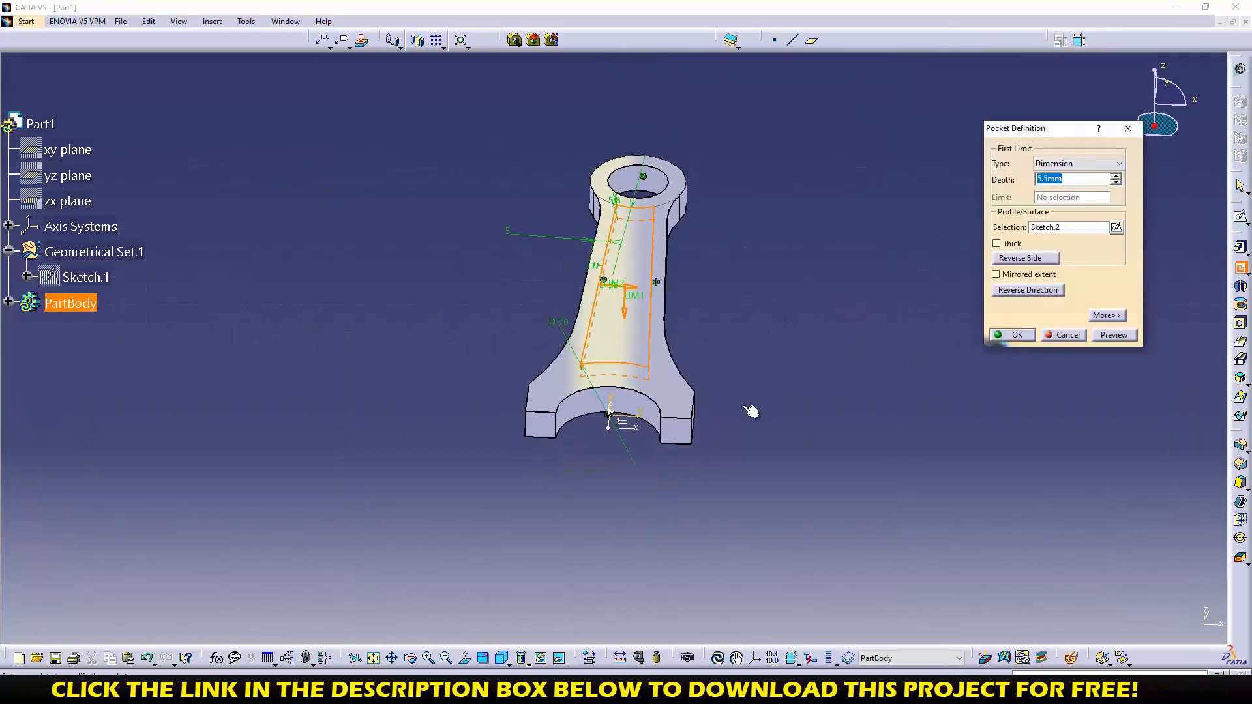
pyautogui.moveTo(751, 411); pyautogui.dragTo(651, 422, button='middle')
pyautogui.write('3')
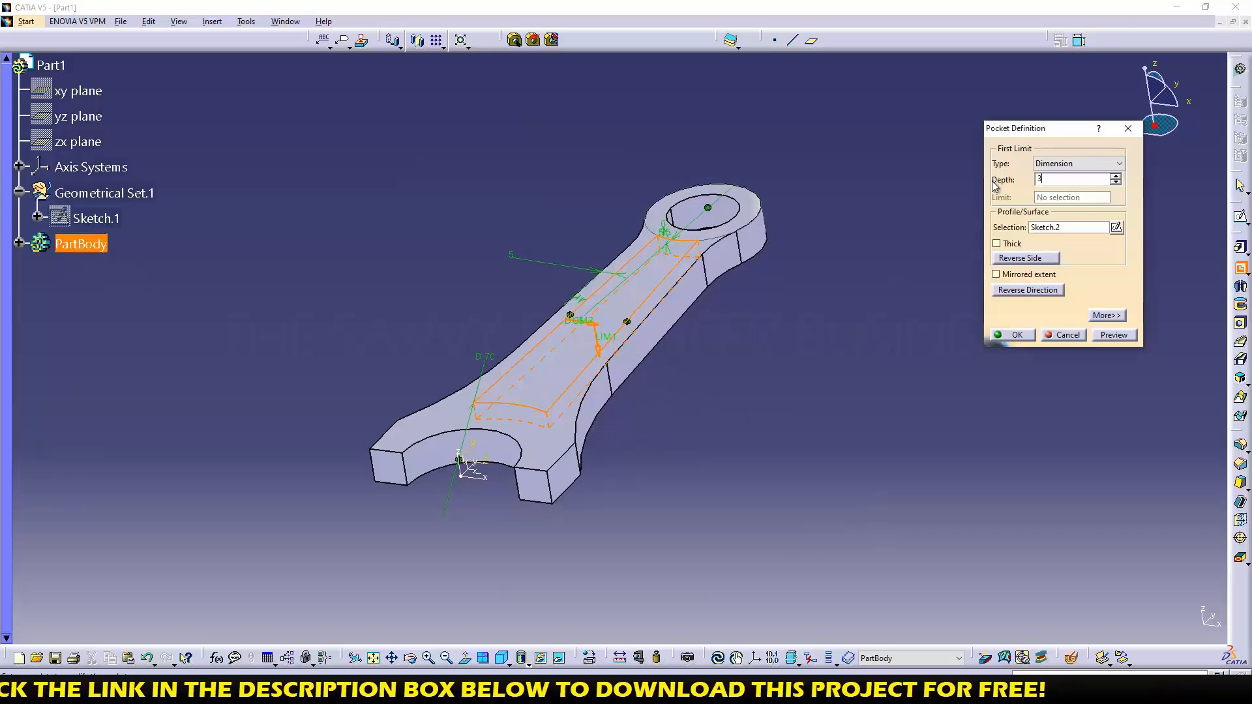
pyautogui.click(1017, 335)
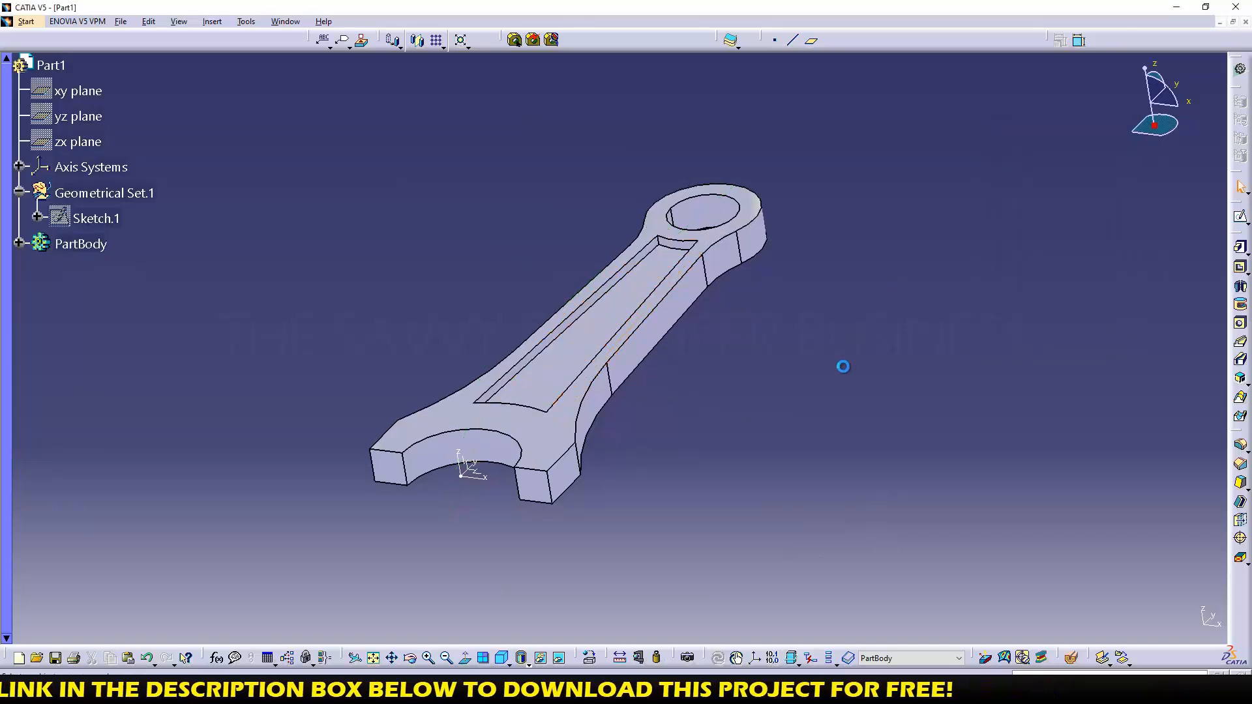
# - Mirror the shank pocket about the XY plane to the opposite face of the rod
pyautogui.click(100, 294)
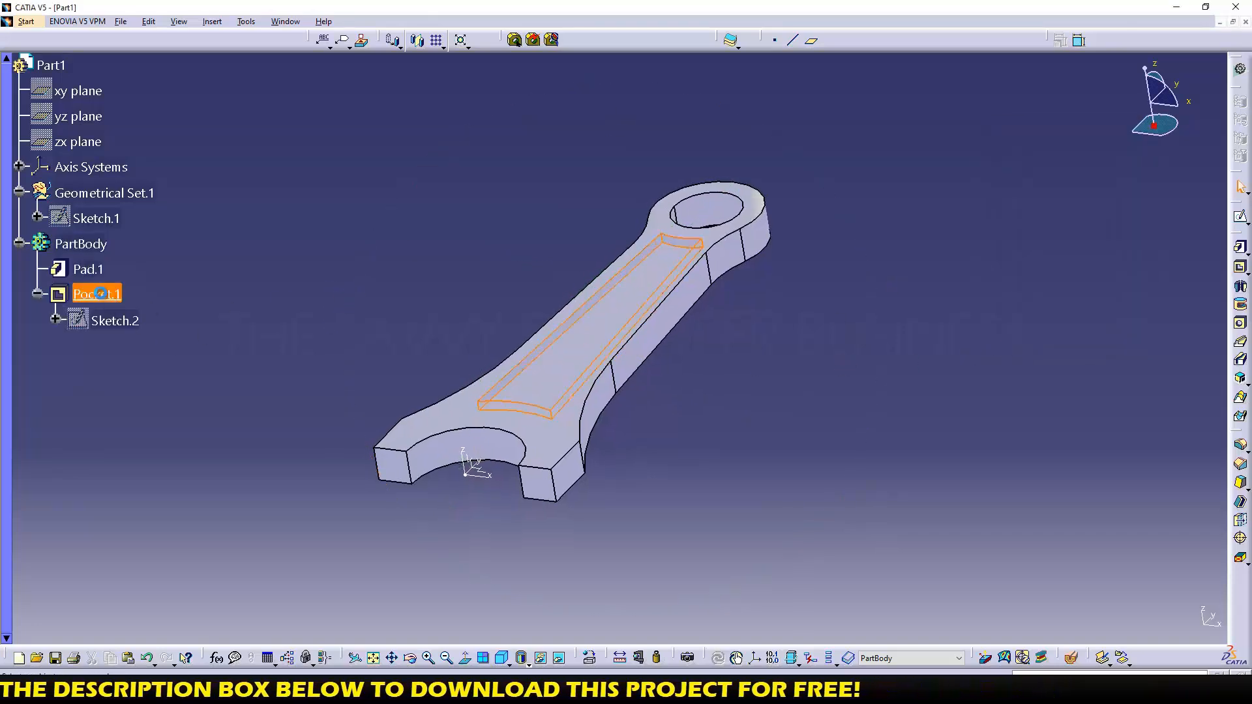
pyautogui.click(418, 41)
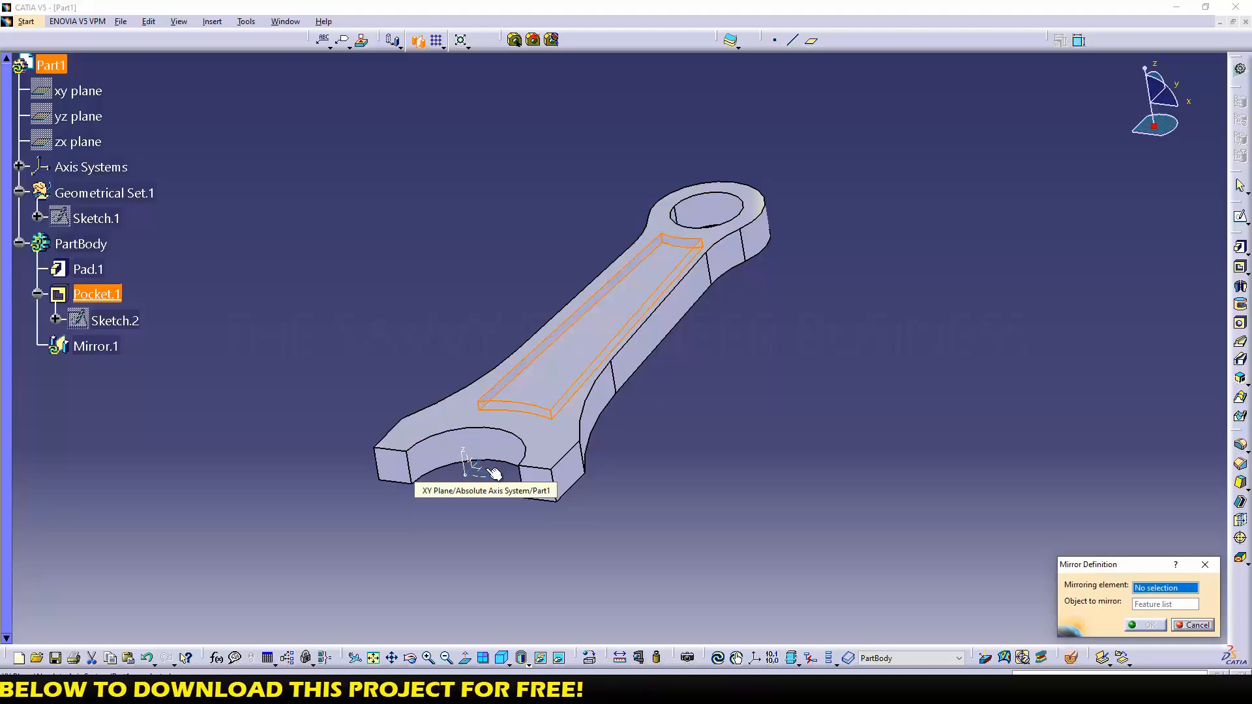
pyautogui.click(492, 471)
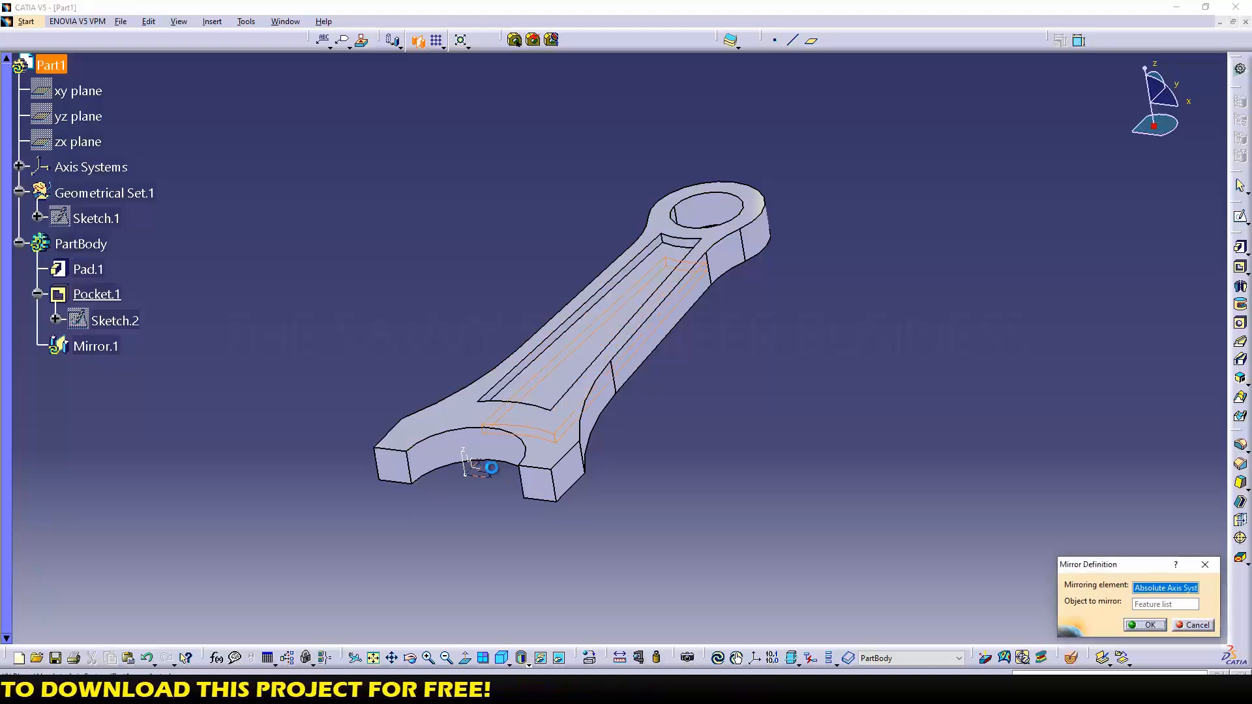
pyautogui.click(1142, 624)
# - Start a sketch on the big end's flat upper face and draw a 38 mm diameter circle centred on the origin
pyautogui.moveTo(822, 426)
pyautogui.mouseDown(button='middle')
pyautogui.moveTo(574, 129)
pyautogui.moveTo(844, 311)
pyautogui.moveTo(826, 415)
pyautogui.mouseUp(button='middle')
pyautogui.moveTo(548, 315); pyautogui.dragTo(522, 315, button='middle')
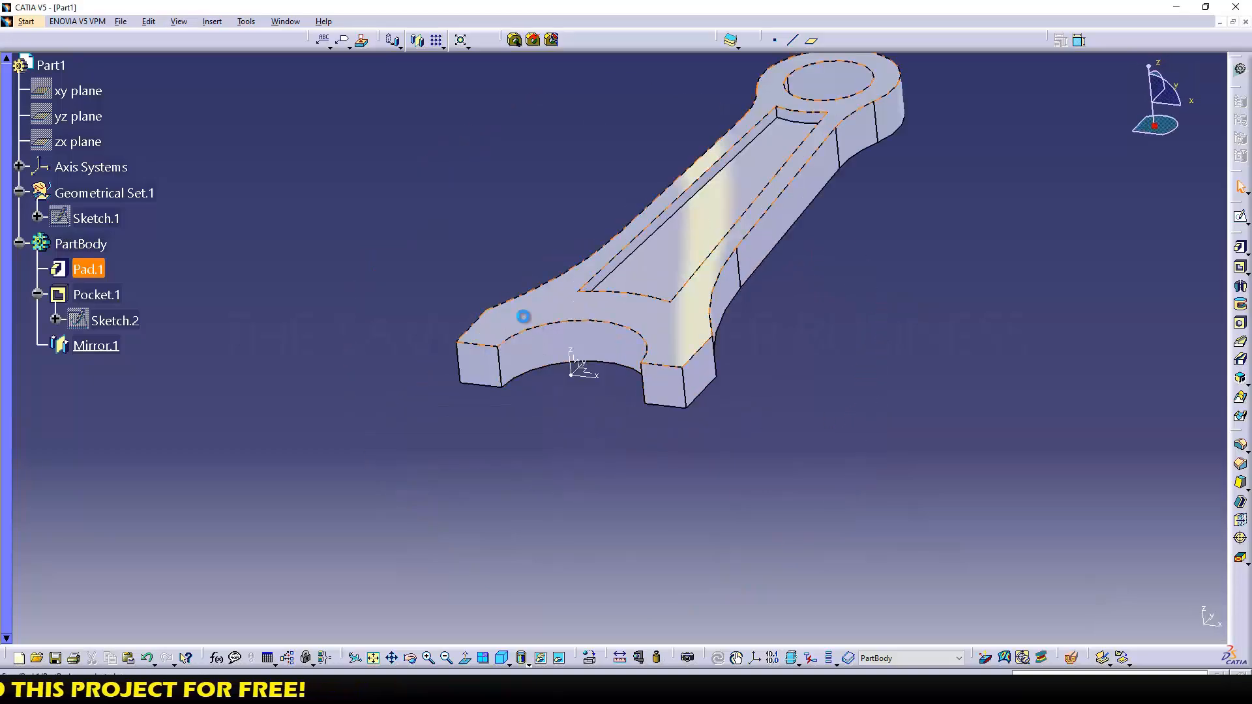
pyautogui.click(522, 316)
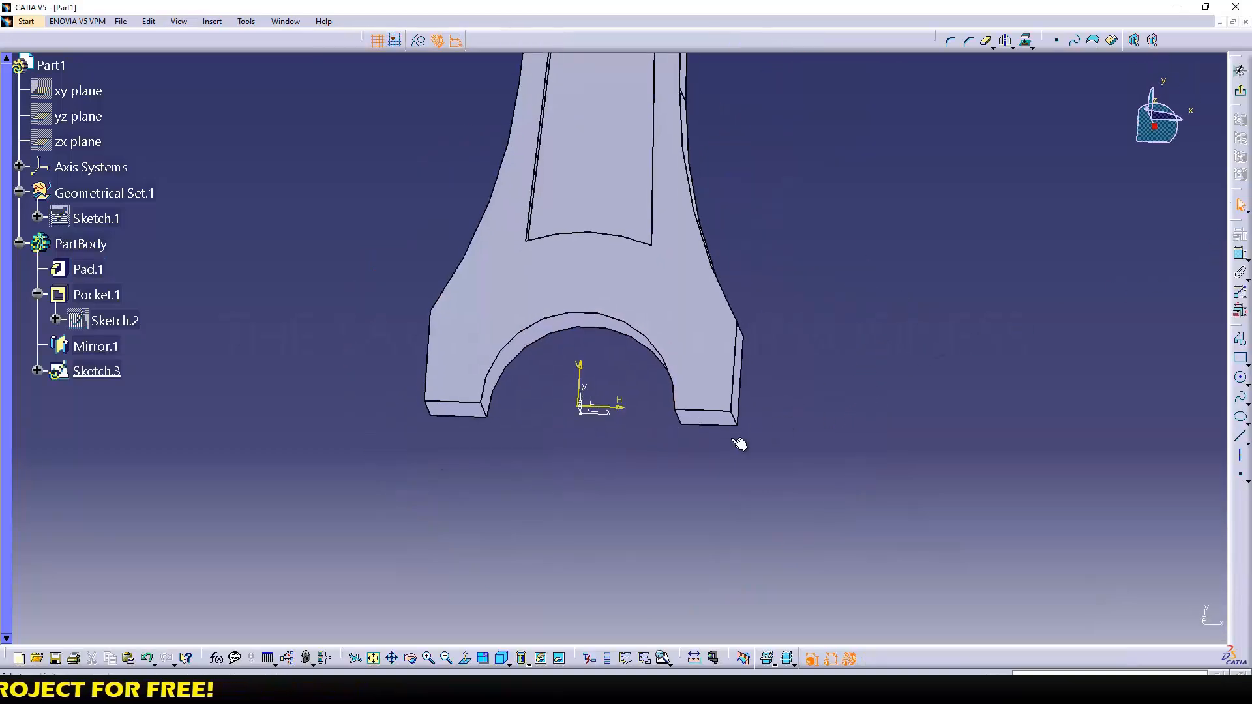
pyautogui.click(1241, 378)
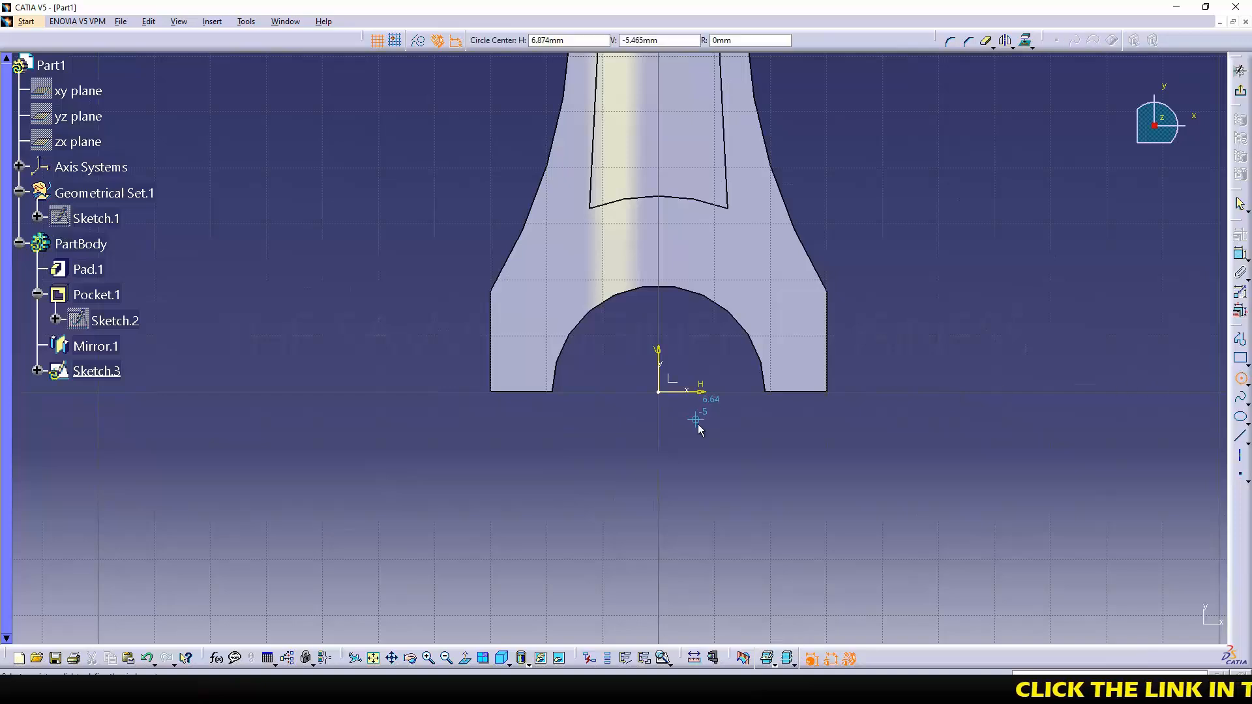
pyautogui.click(658, 392)
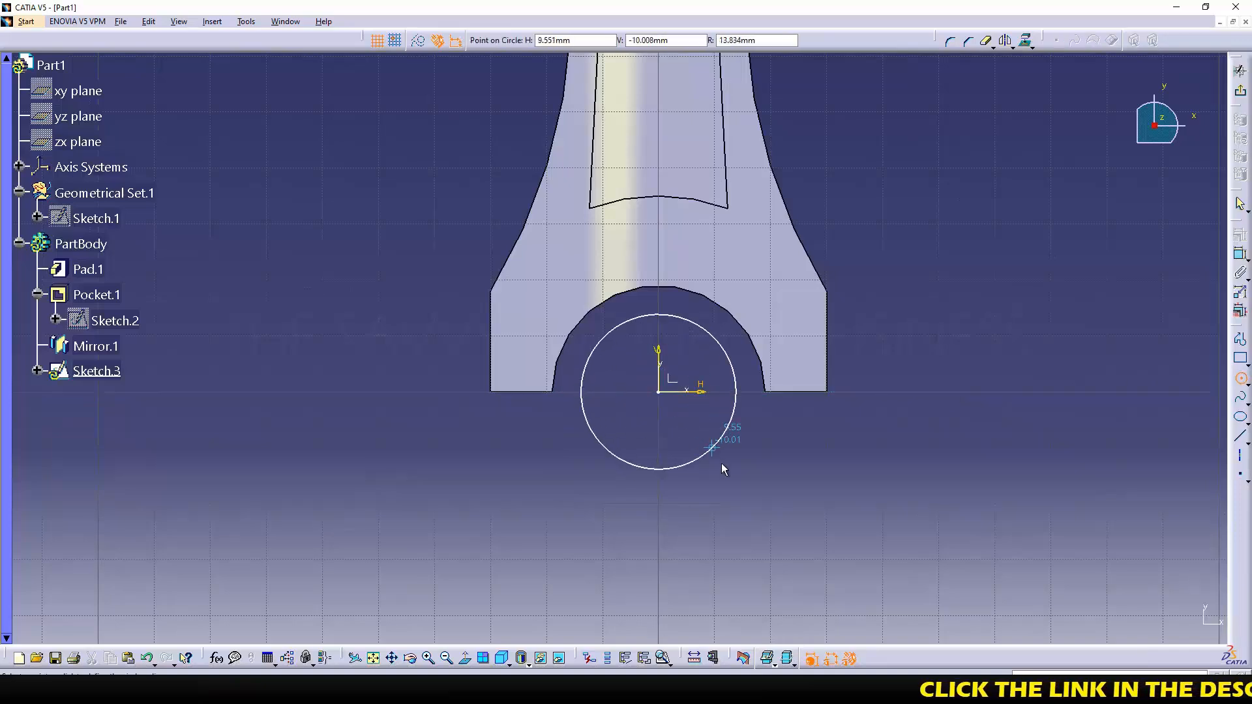
pyautogui.click(741, 489)
pyautogui.click(1240, 256)
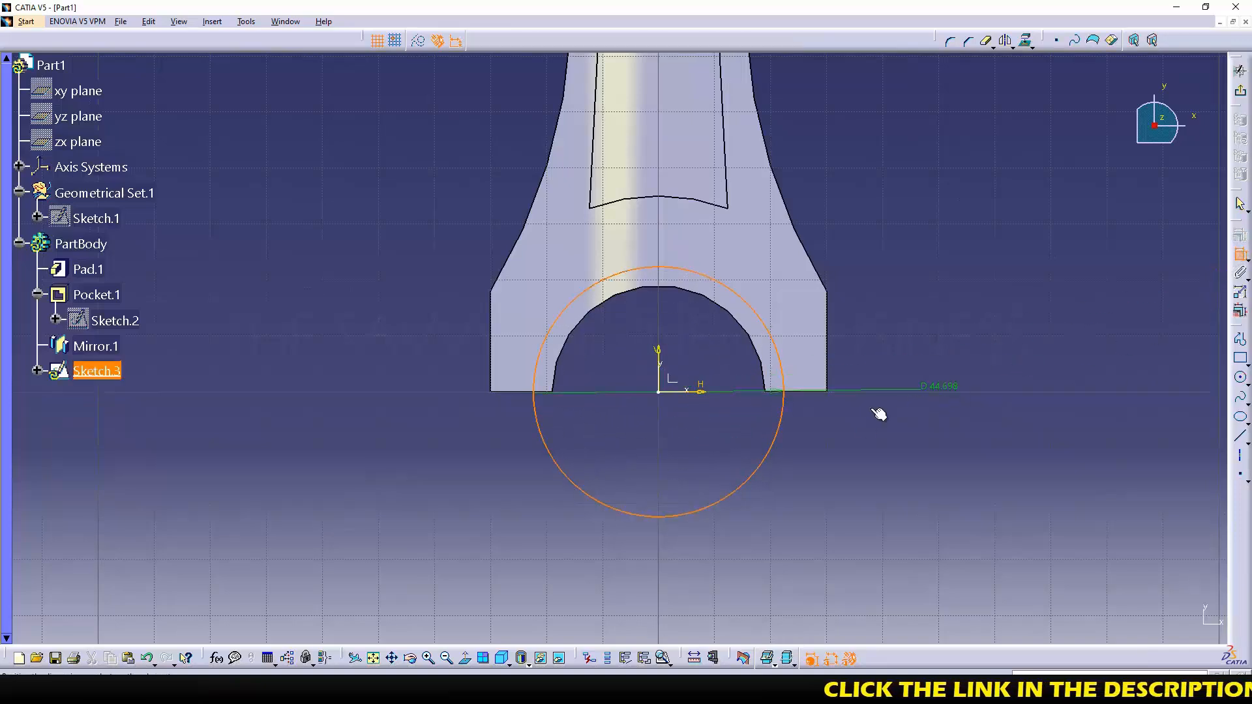
pyautogui.doubleClick(854, 411)
pyautogui.write('38')
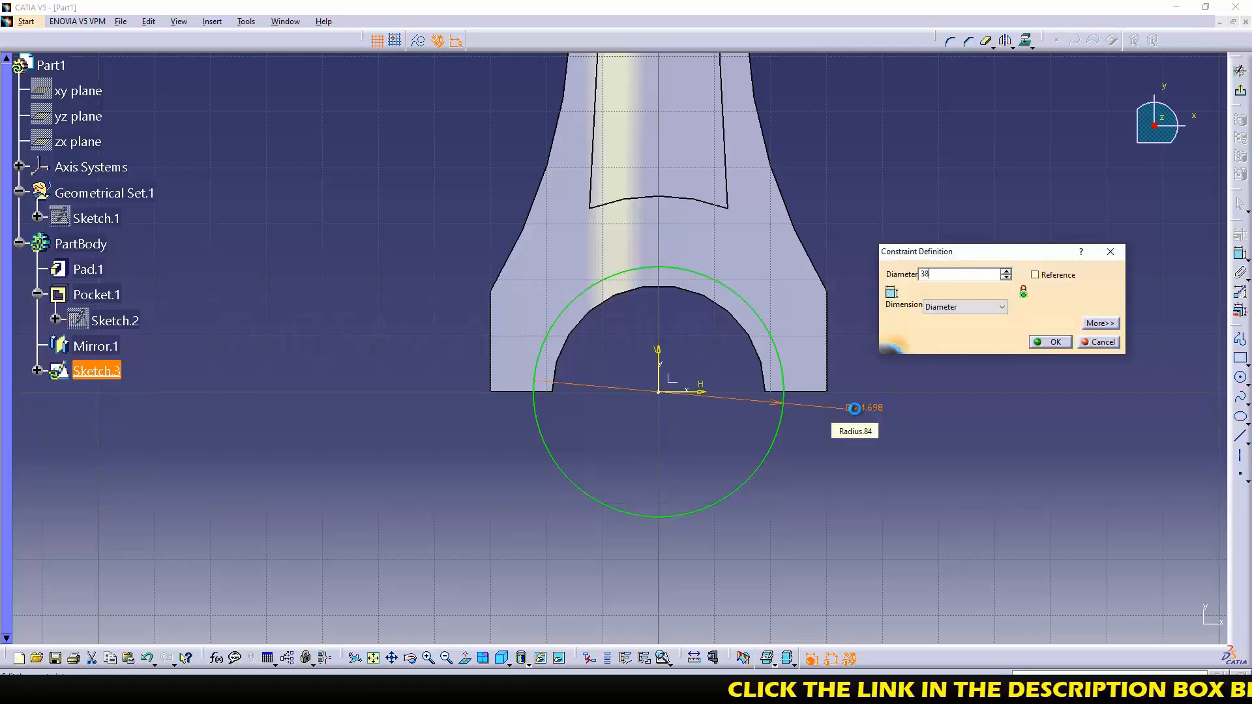
pyautogui.press('Return')
# - Add a second circle centred on the origin around the first one, with a diameter of 42 mm
pyautogui.click(1241, 378)
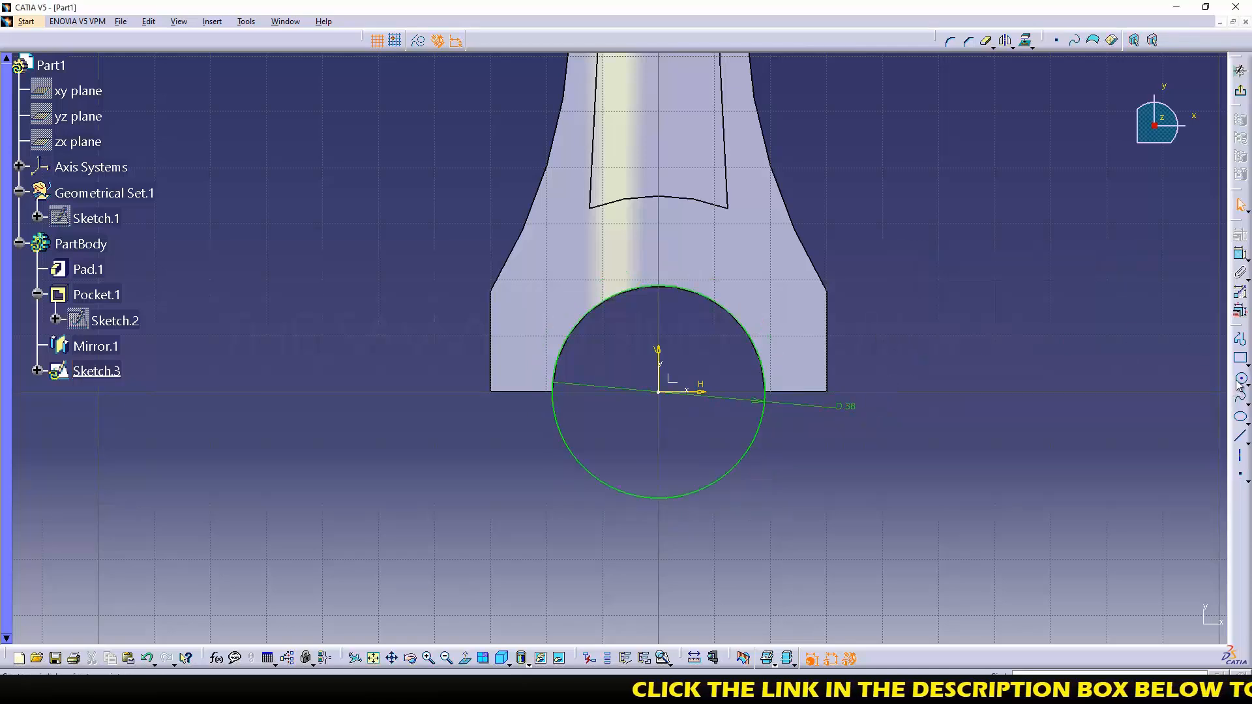
pyautogui.click(659, 392)
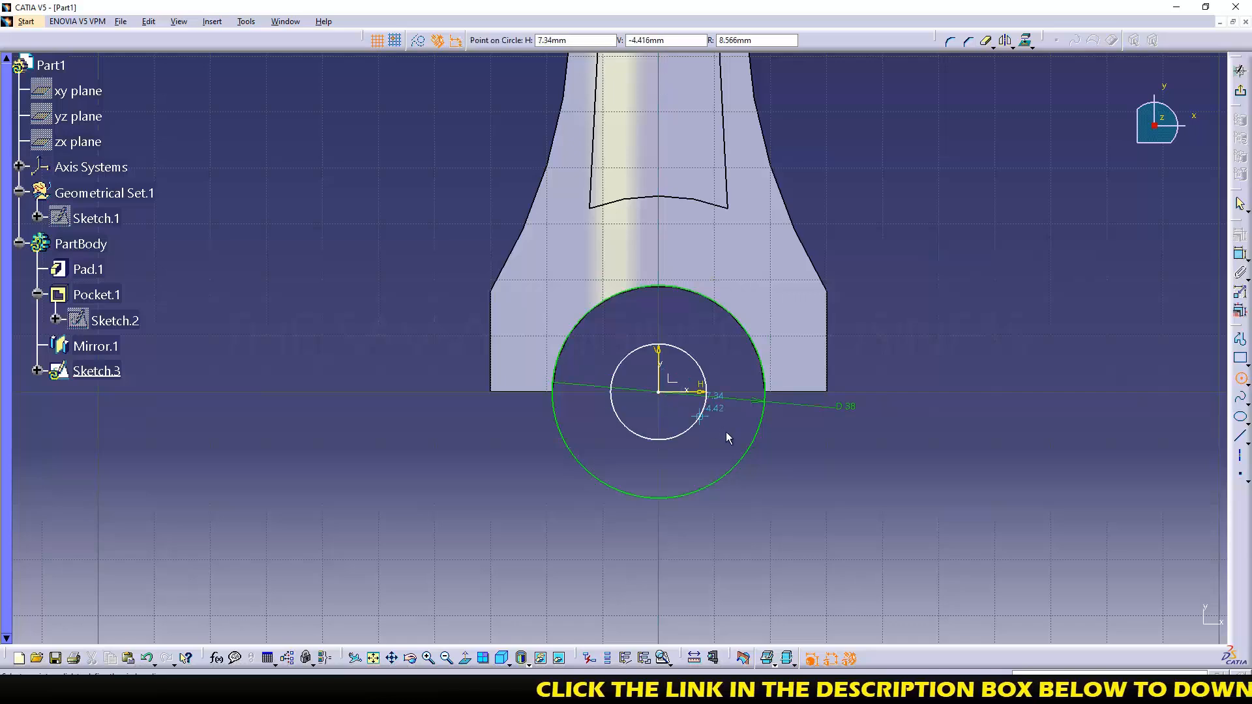
pyautogui.click(755, 480)
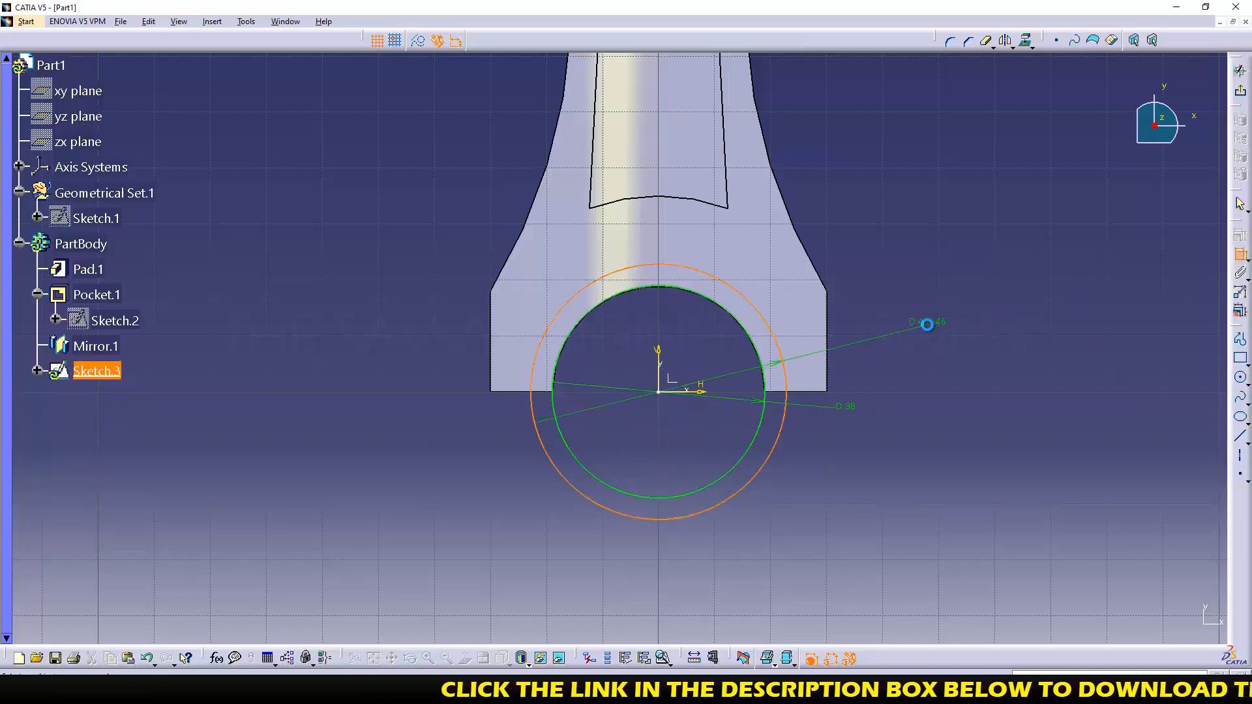
pyautogui.click(922, 319)
pyautogui.doubleClick(923, 320)
pyautogui.write('42')
pyautogui.press('Return')
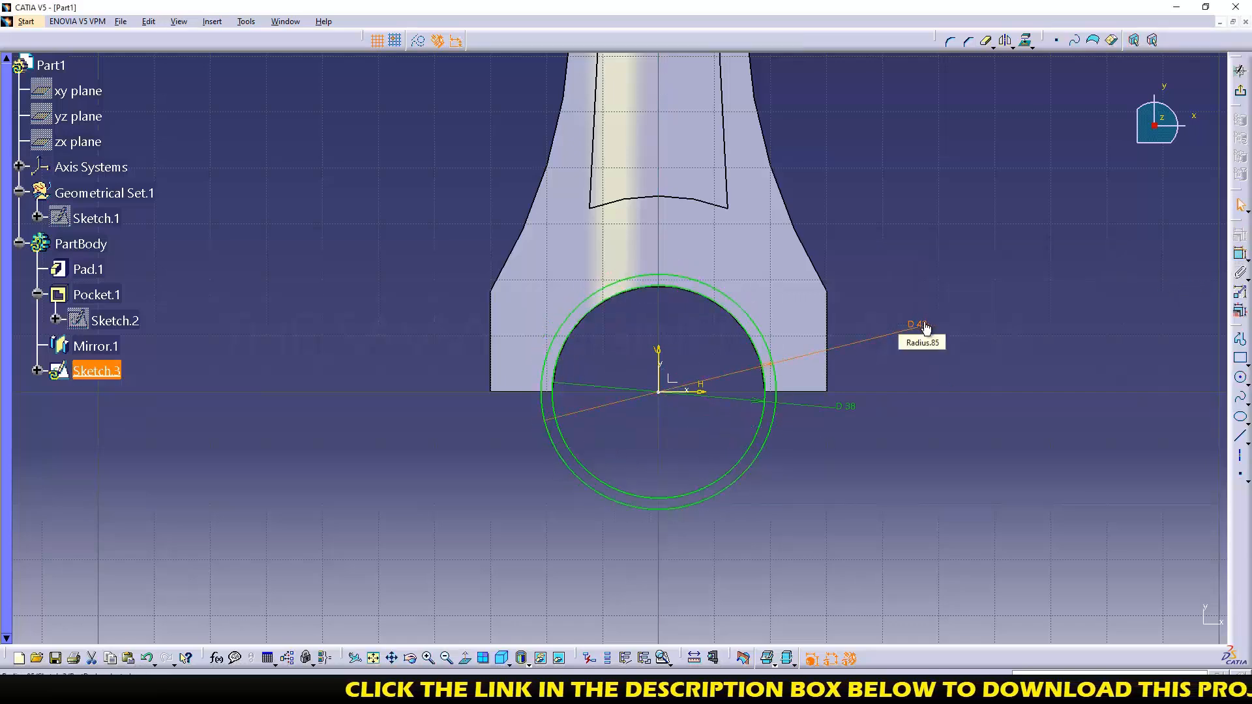
# - Draw a horizontal line through the origin across both circles and trim everything to a closed half-ring above it
pyautogui.click(412, 392)
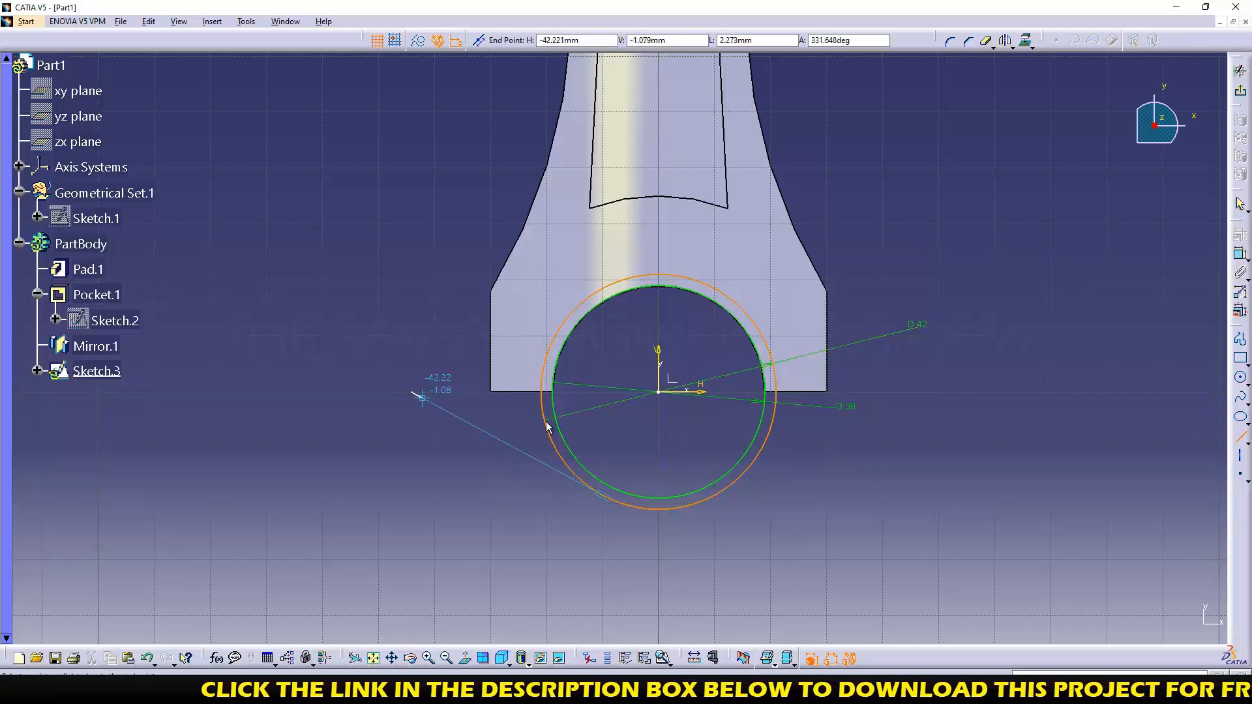
pyautogui.click(910, 392)
pyautogui.click(988, 42)
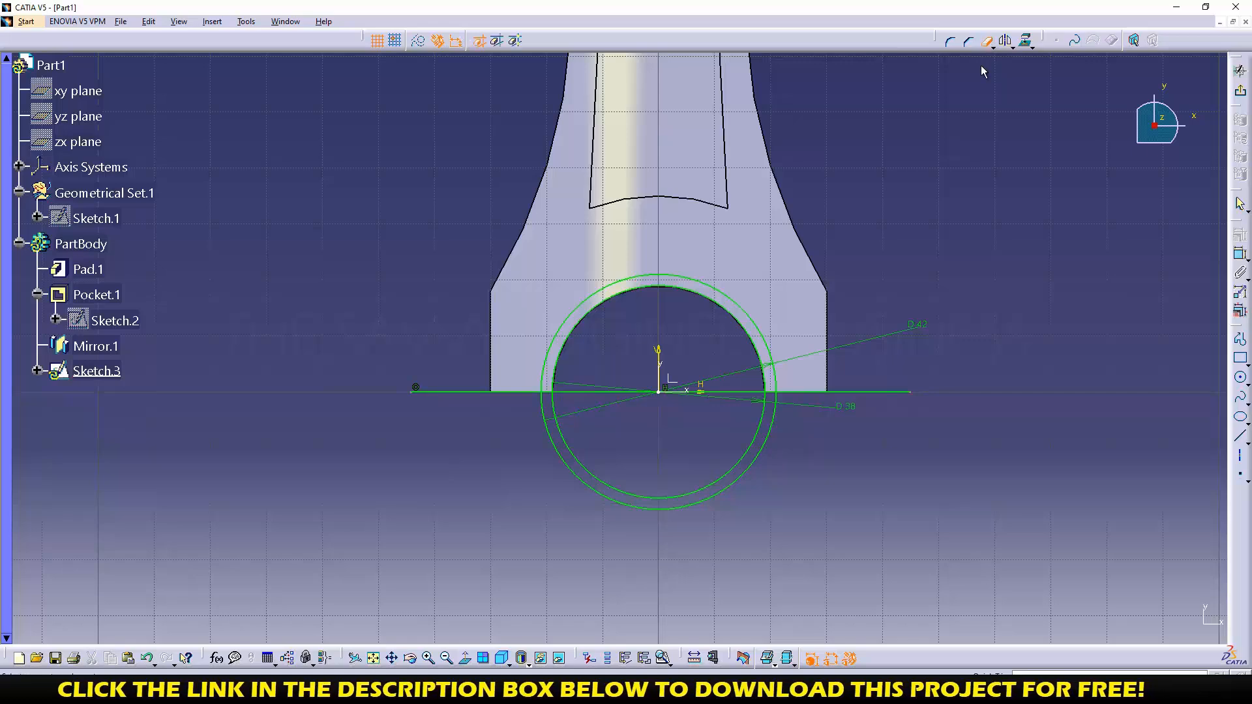
pyautogui.click(888, 392)
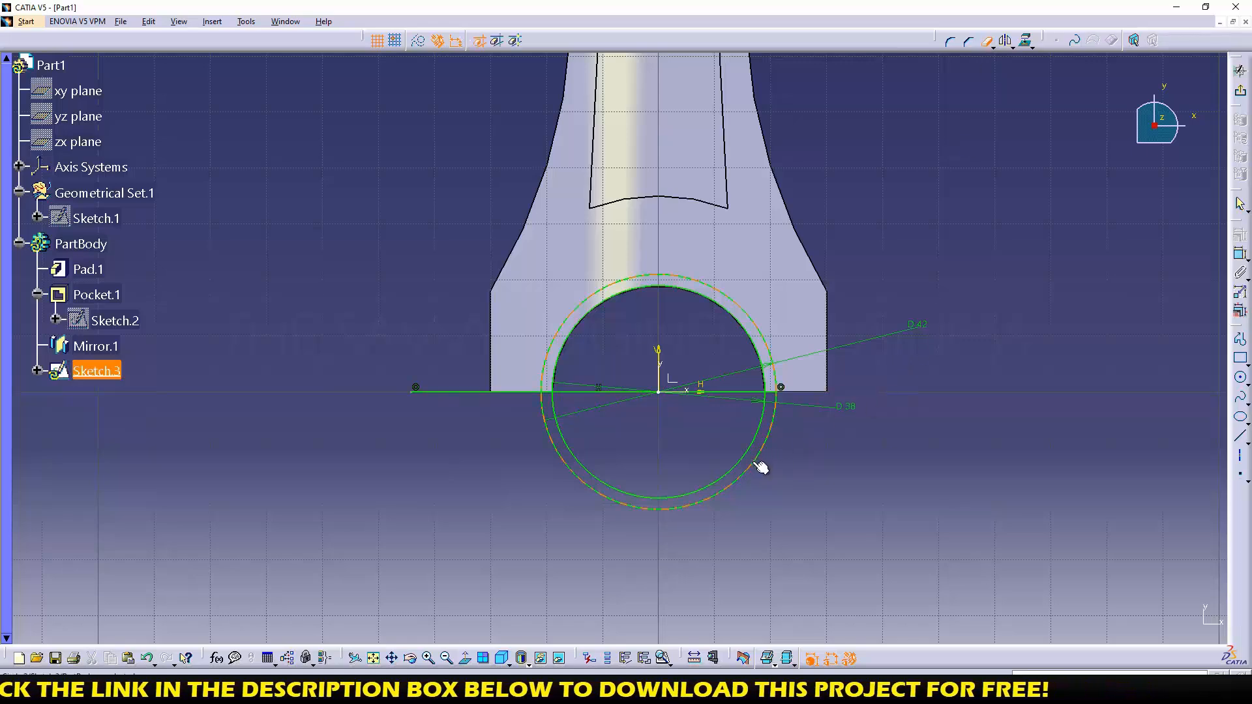
pyautogui.click(752, 463)
pyautogui.click(554, 424)
pyautogui.click(514, 393)
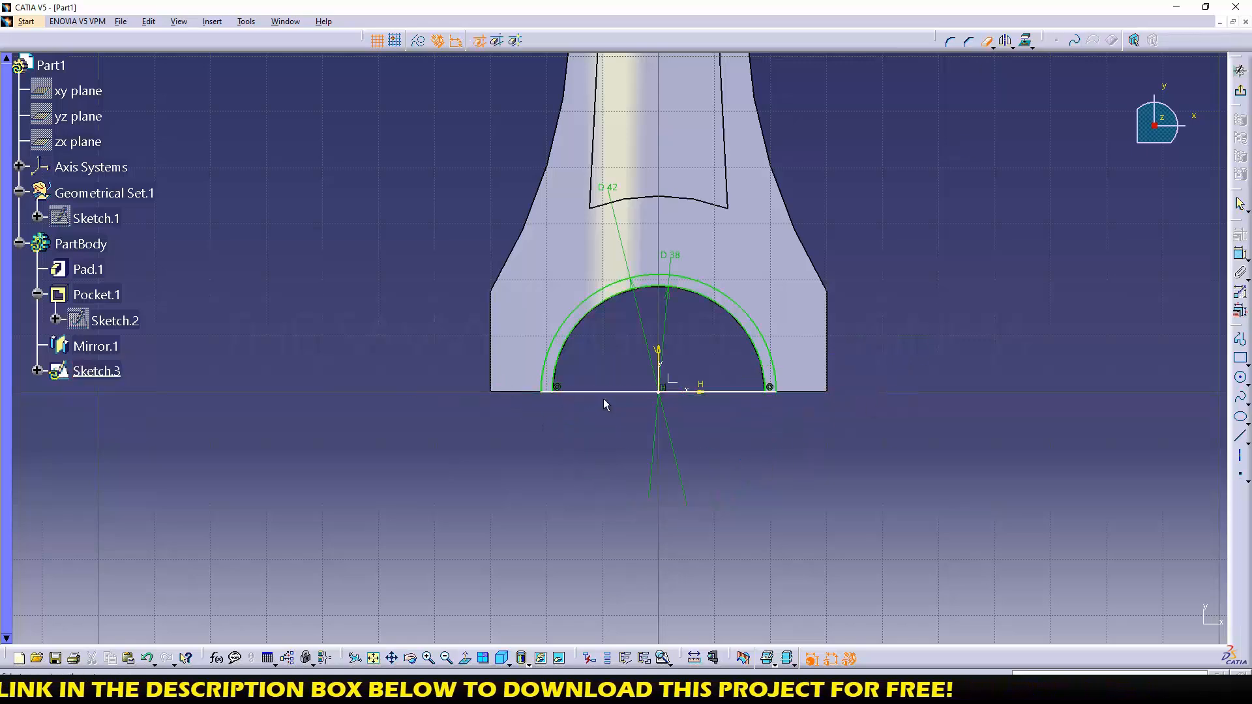
pyautogui.click(613, 392)
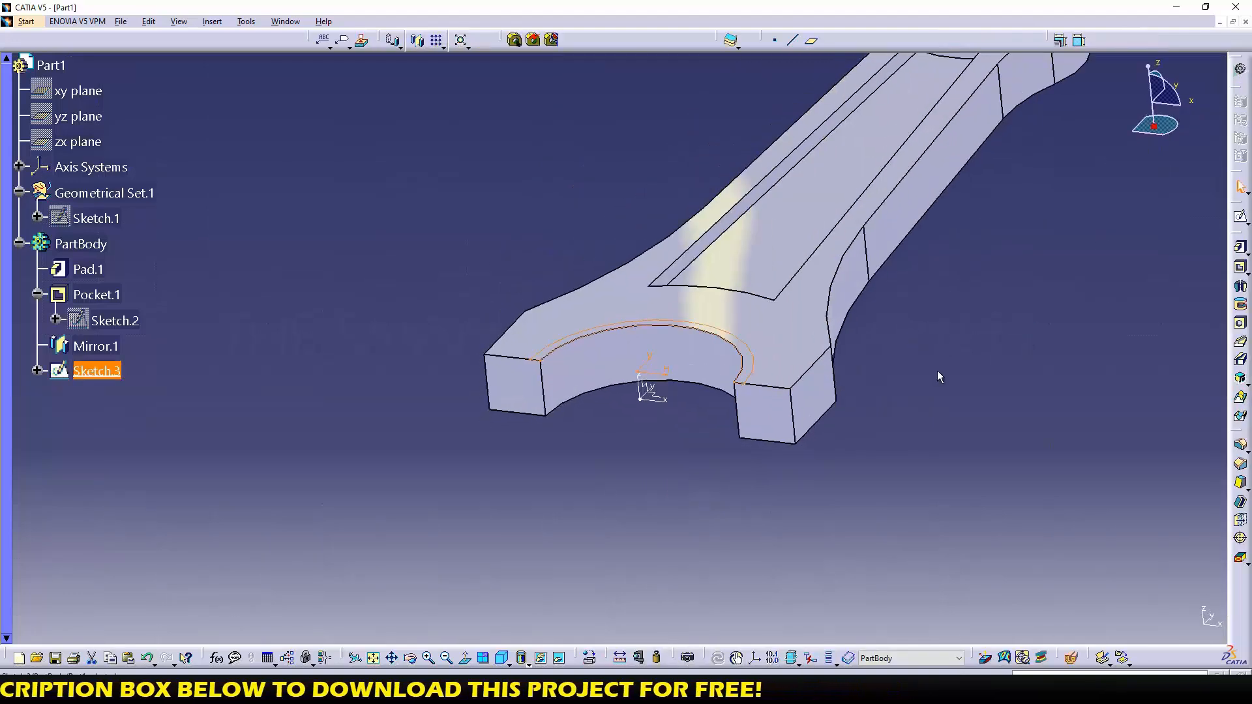
# - Pad the half-ring sketch around the big-end bore and mirror the pad about the XY plane
pyautogui.click(1240, 250)
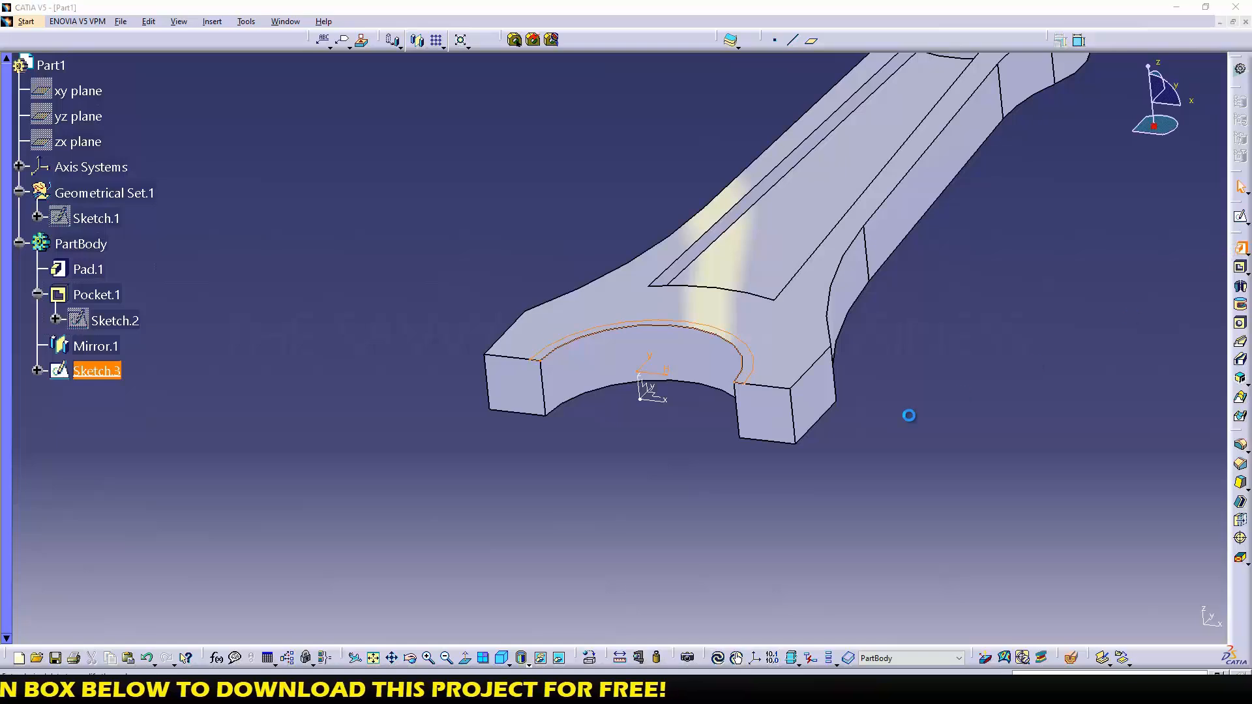
pyautogui.press('Return')
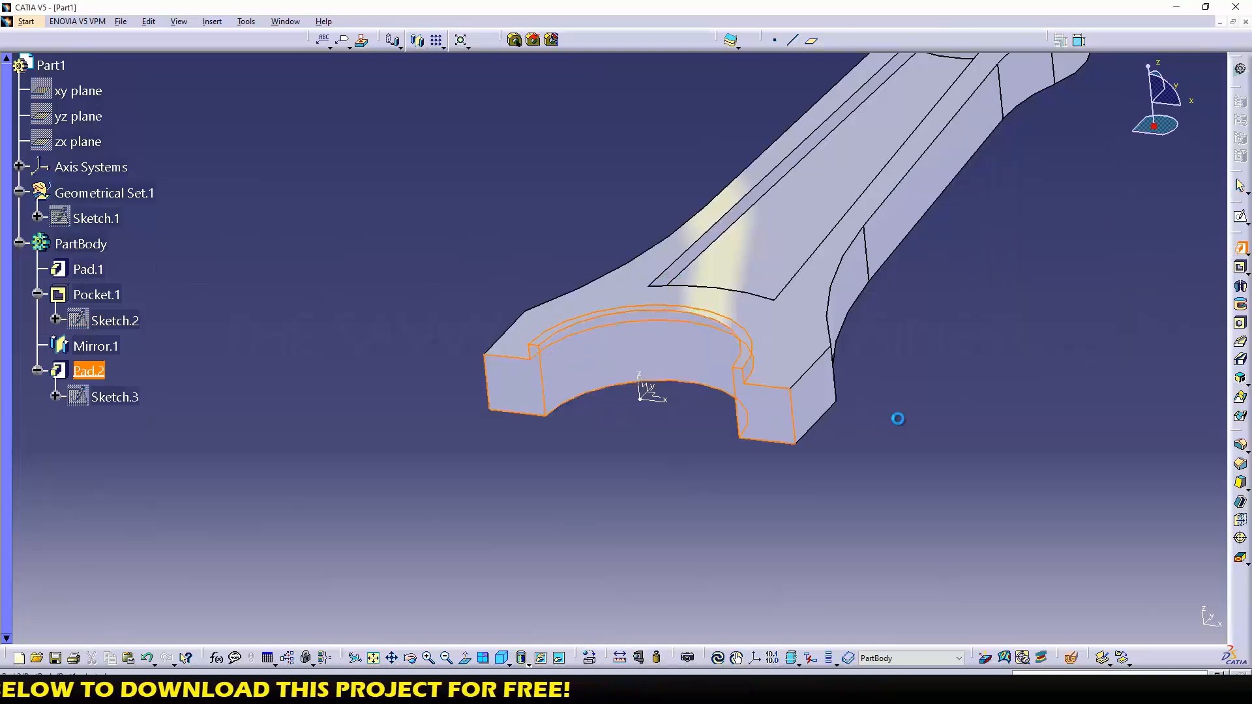
pyautogui.click(418, 41)
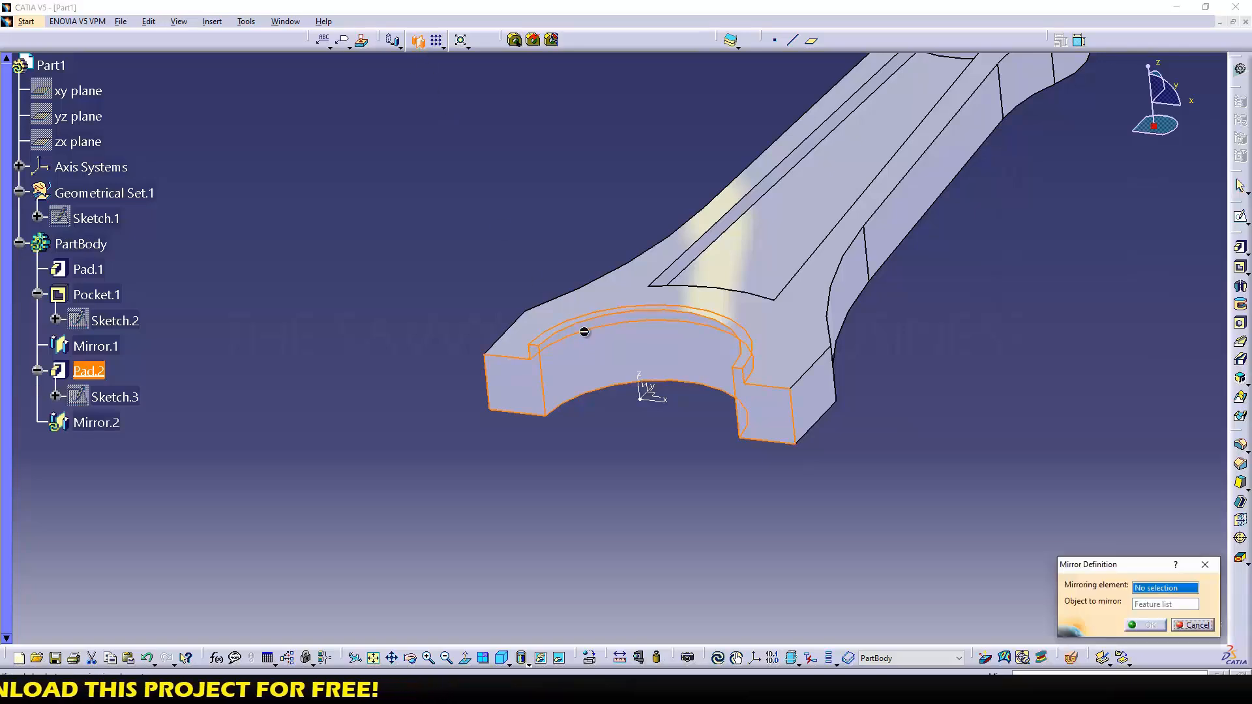
pyautogui.click(664, 397)
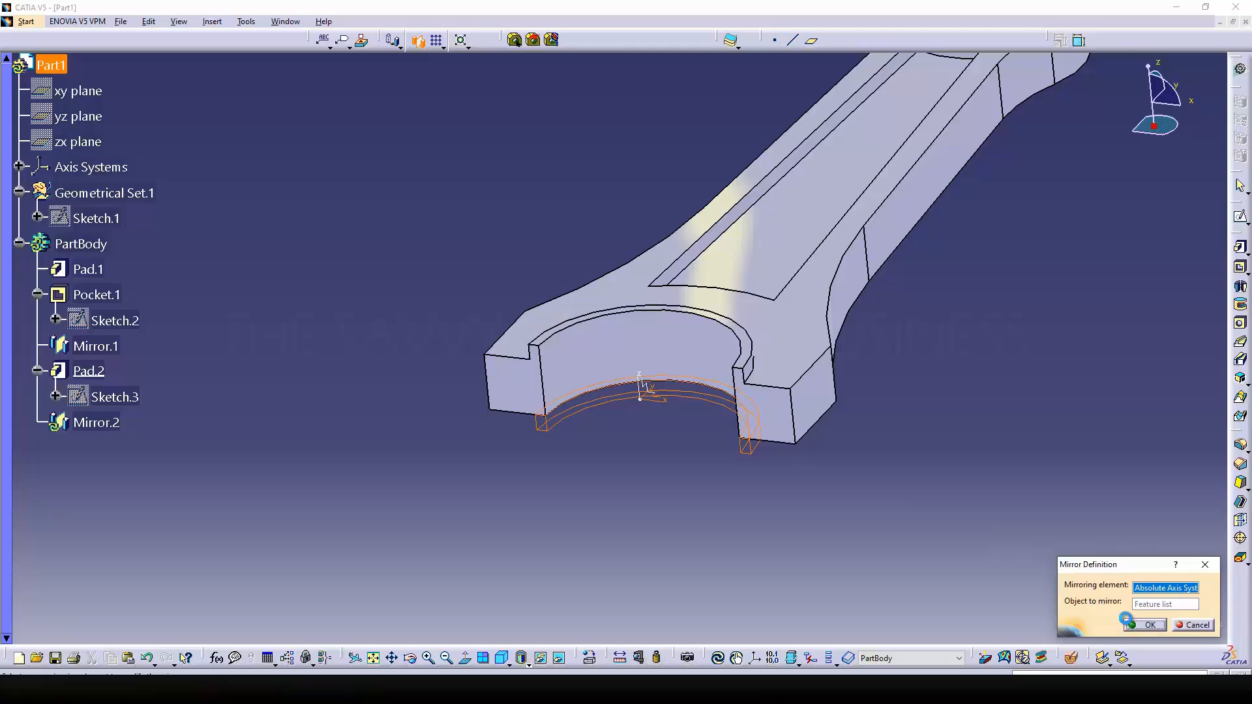
pyautogui.click(1146, 625)
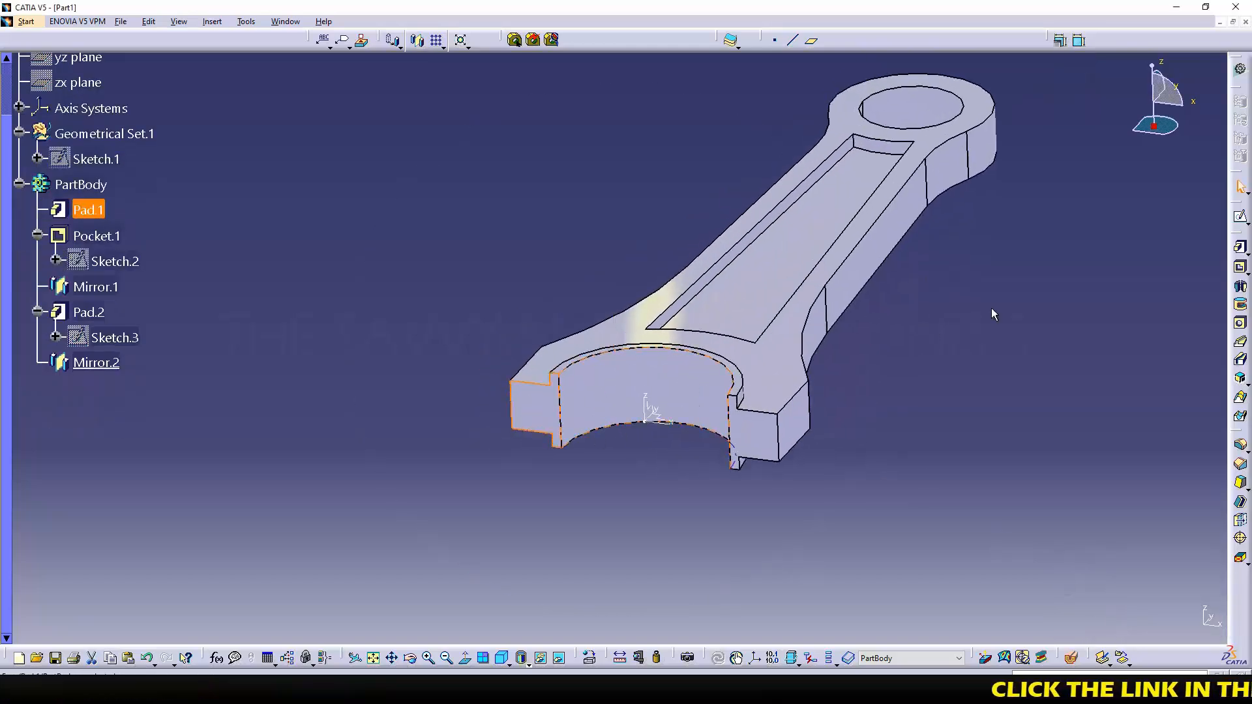
pyautogui.click(781, 396)
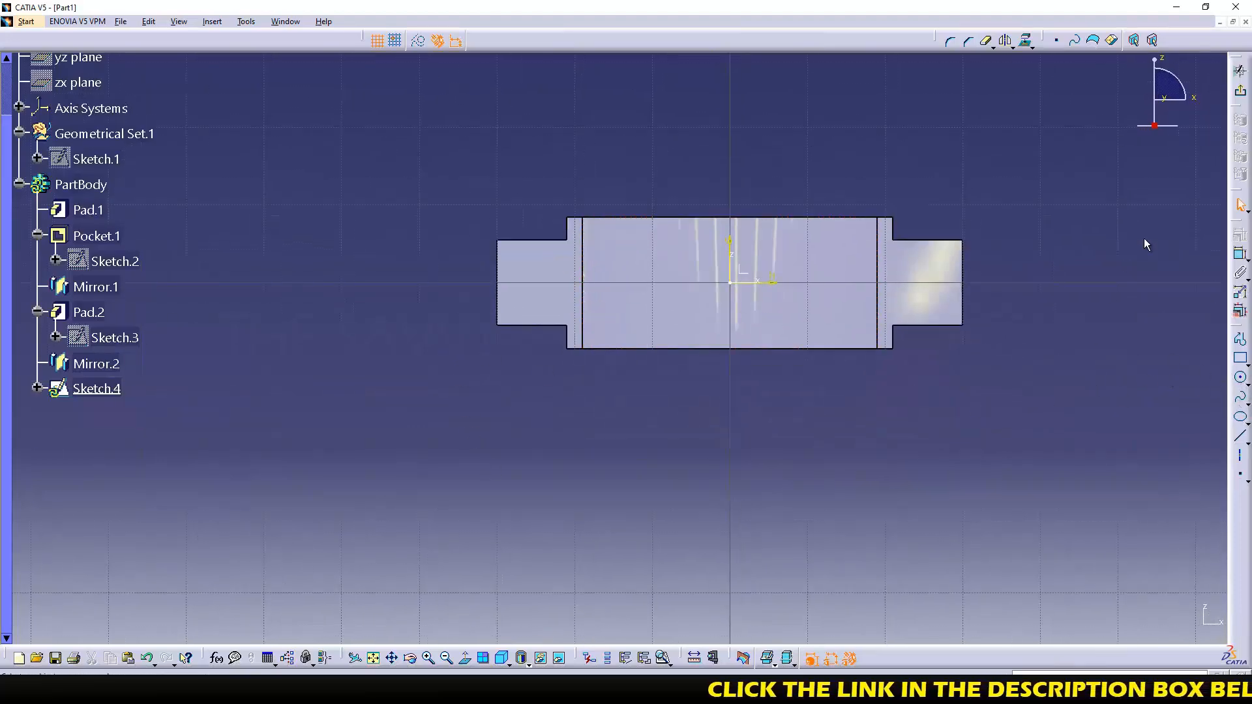
pyautogui.hotkey('ctrl', 'z')
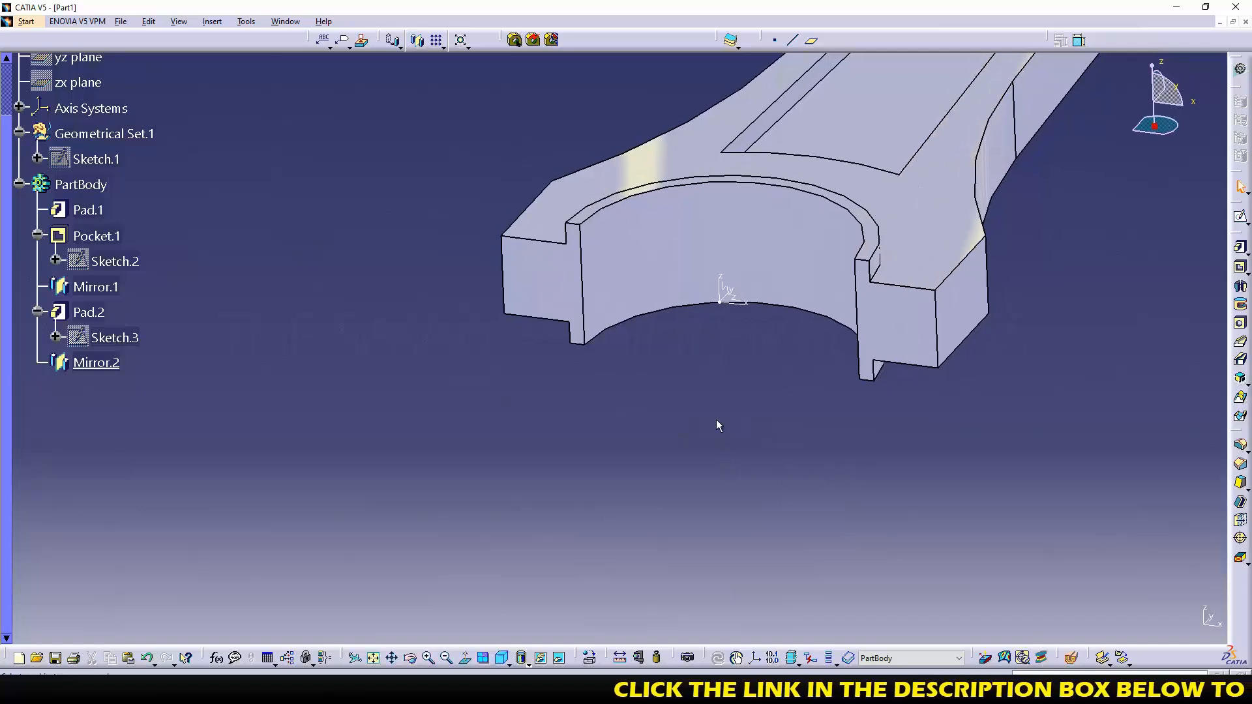
pyautogui.moveTo(711, 405); pyautogui.dragTo(647, 481, button='middle')
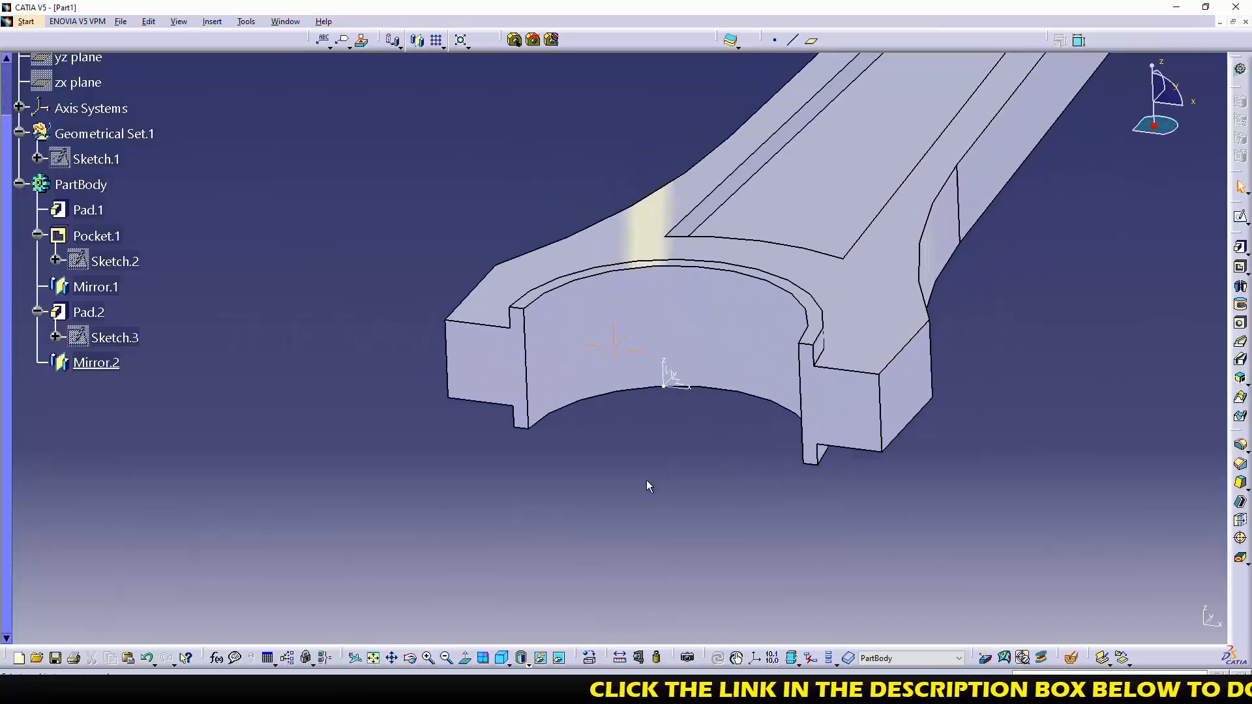
# - Place a hole on the big end's negative-X end face and constrain its centre as an equidistant point between the upper and lower edges
pyautogui.click(1241, 322)
pyautogui.click(499, 356)
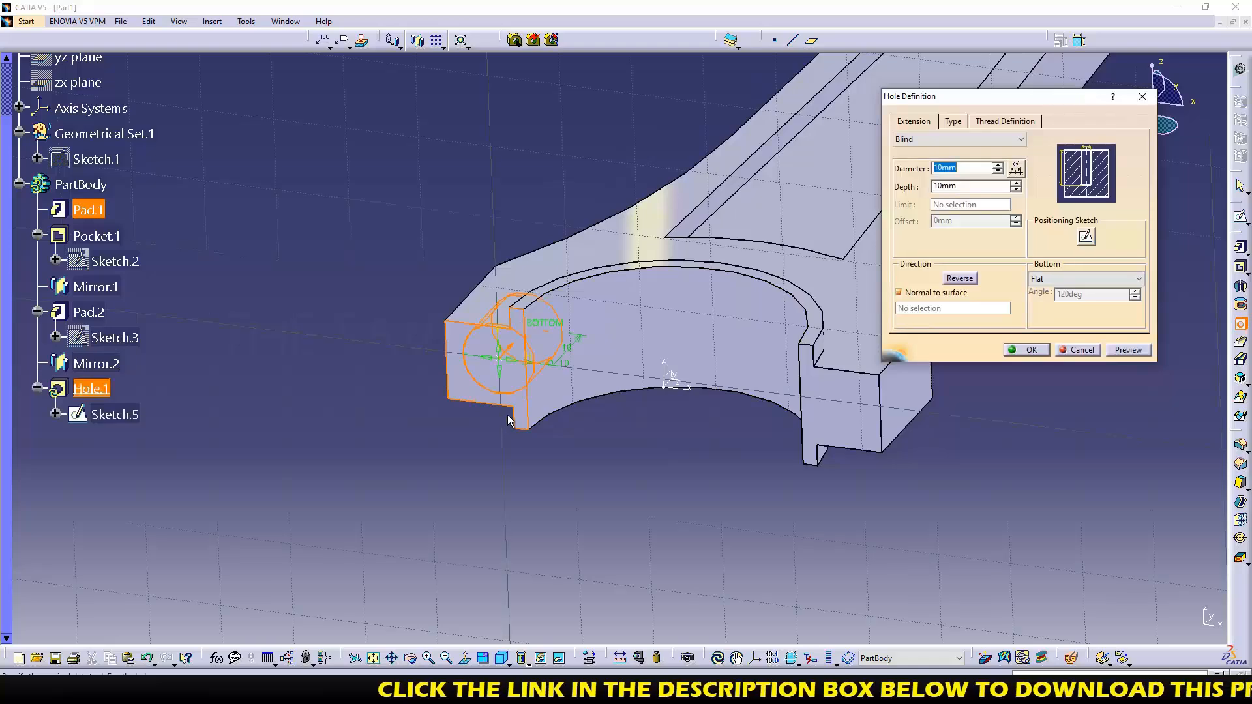
pyautogui.click(1086, 237)
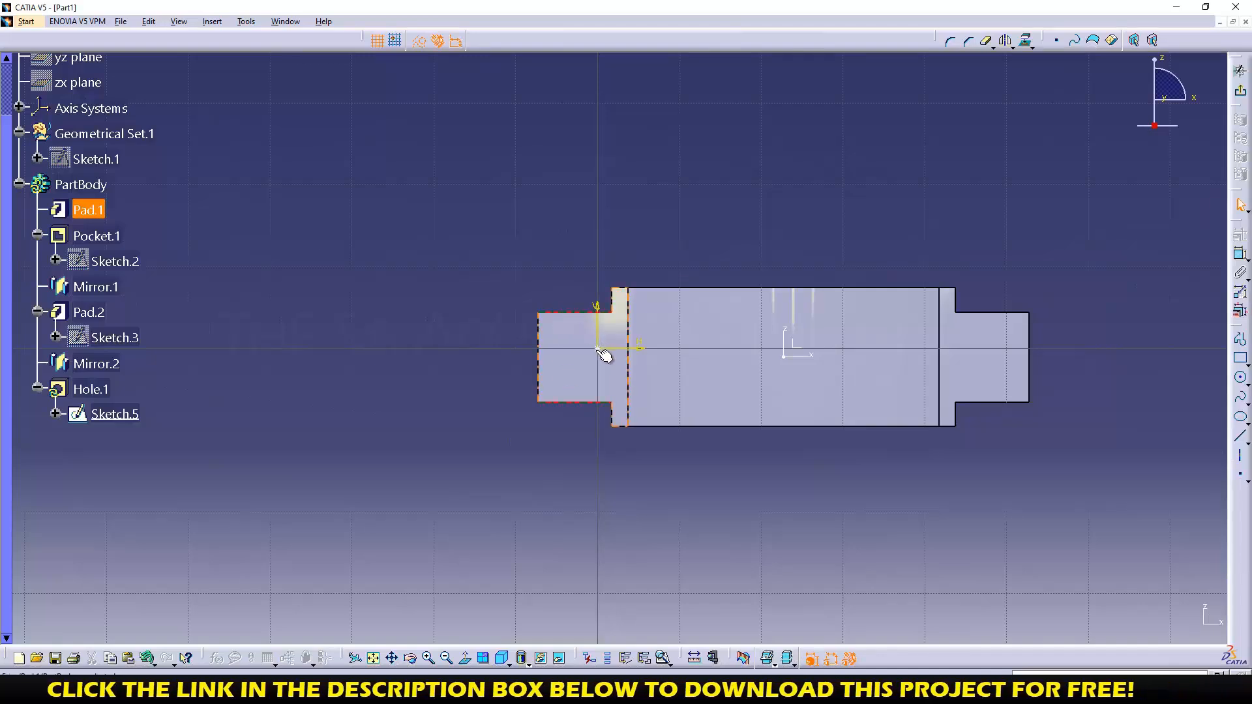
pyautogui.click(596, 347)
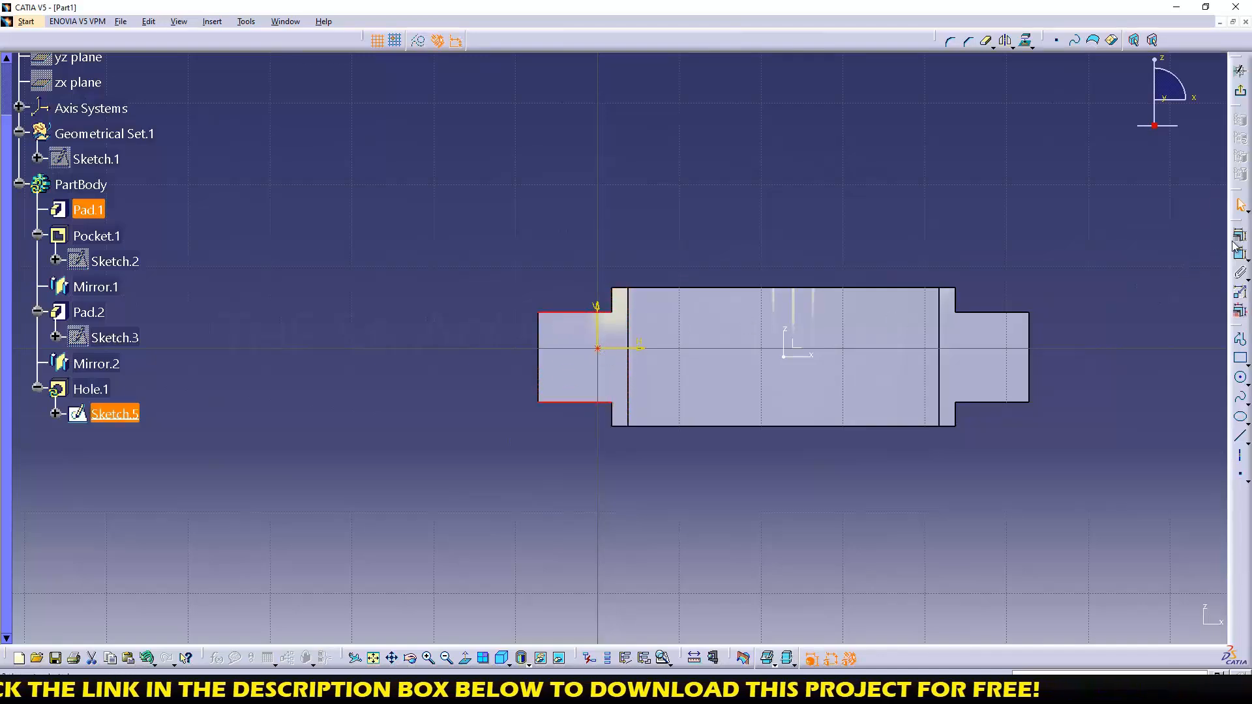
pyautogui.click(1238, 237)
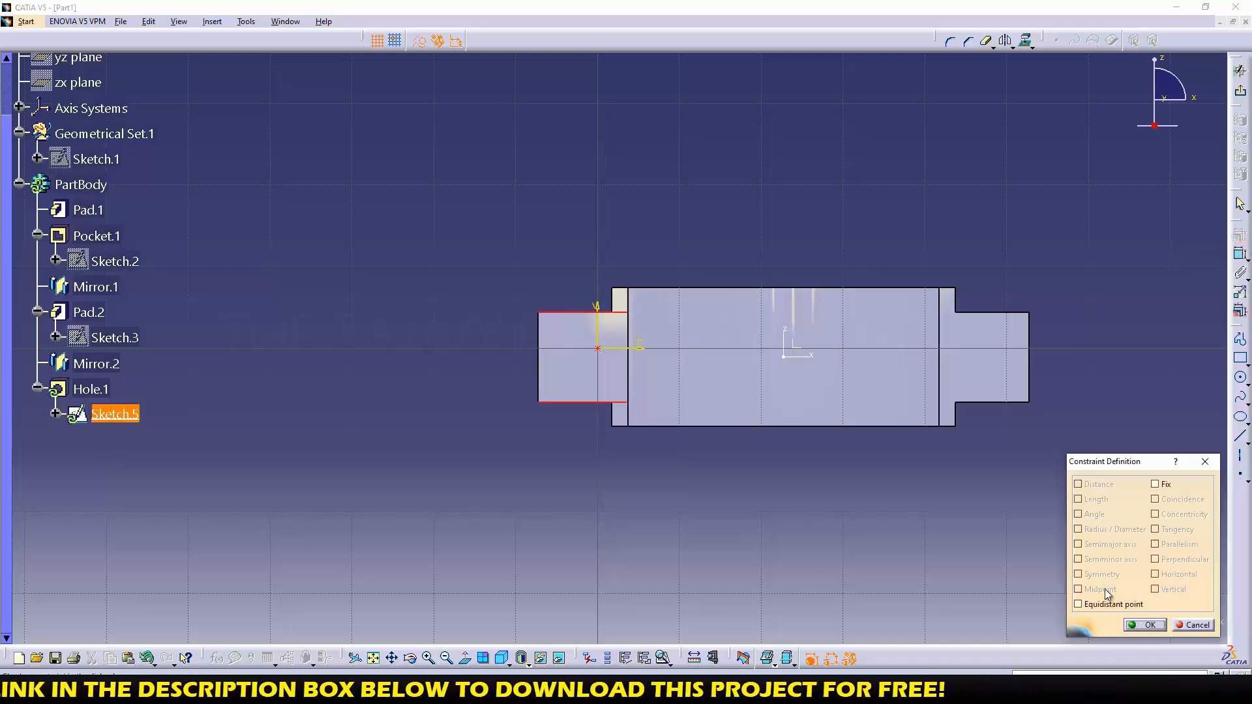
pyautogui.click(1146, 625)
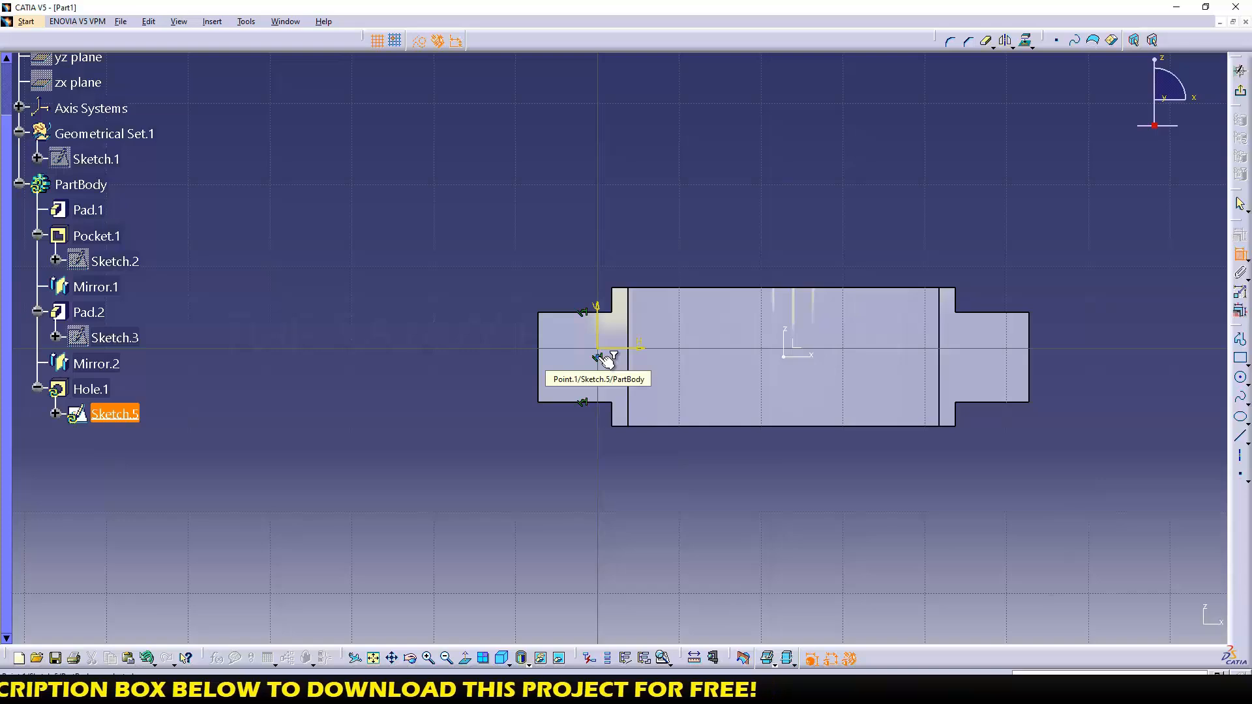
# - Dimension the hole's centre point 26 mm horizontally from the origin and finish the positioning sketch
pyautogui.click(793, 346)
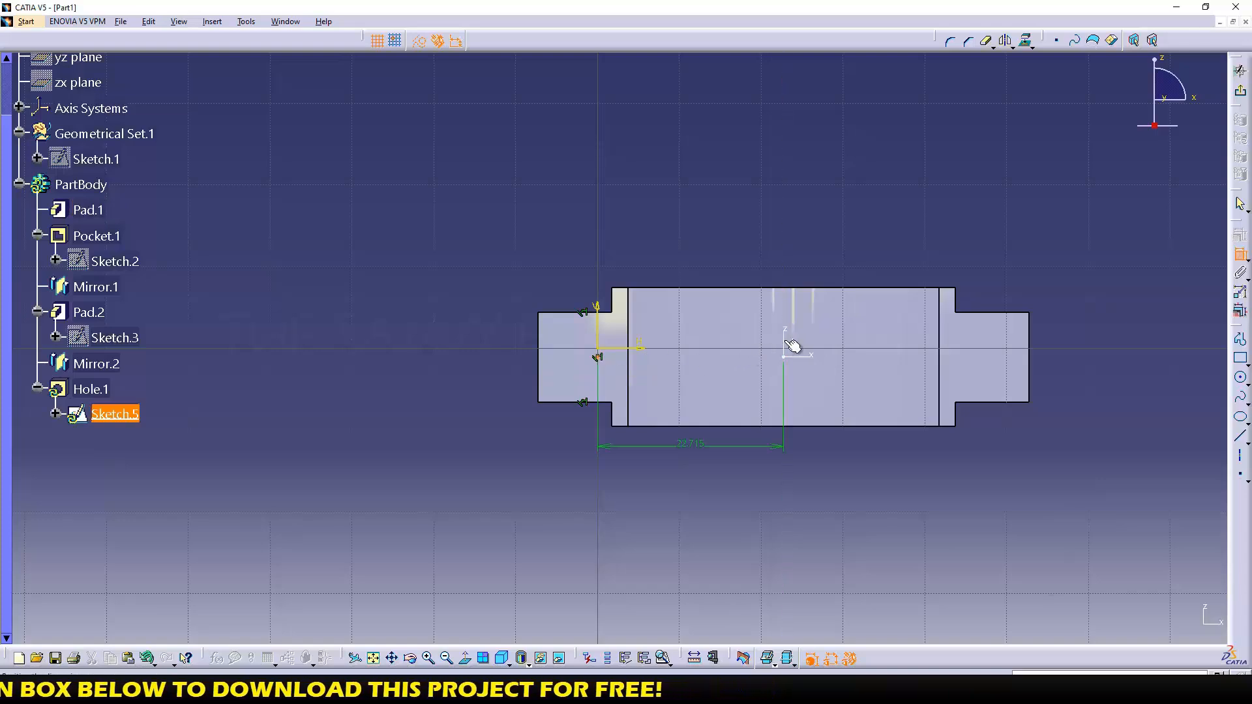
pyautogui.doubleClick(532, 238)
pyautogui.write('26')
pyautogui.press('Return')
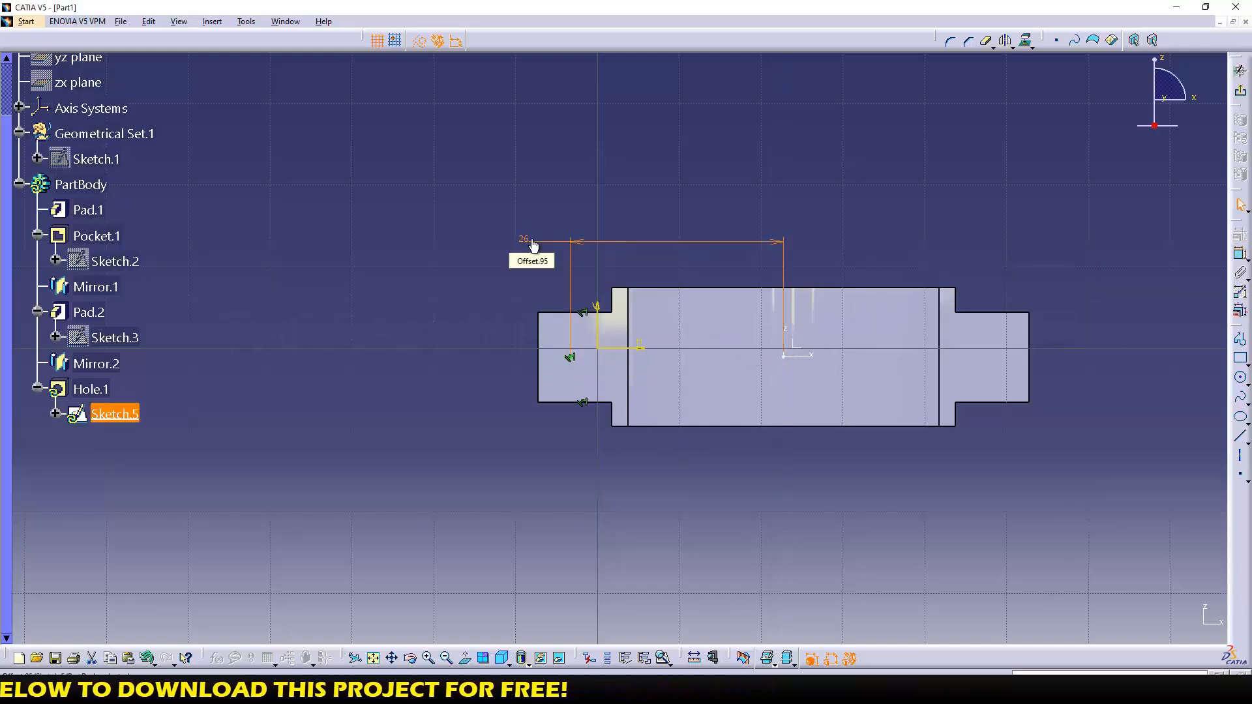
pyautogui.click(1241, 71)
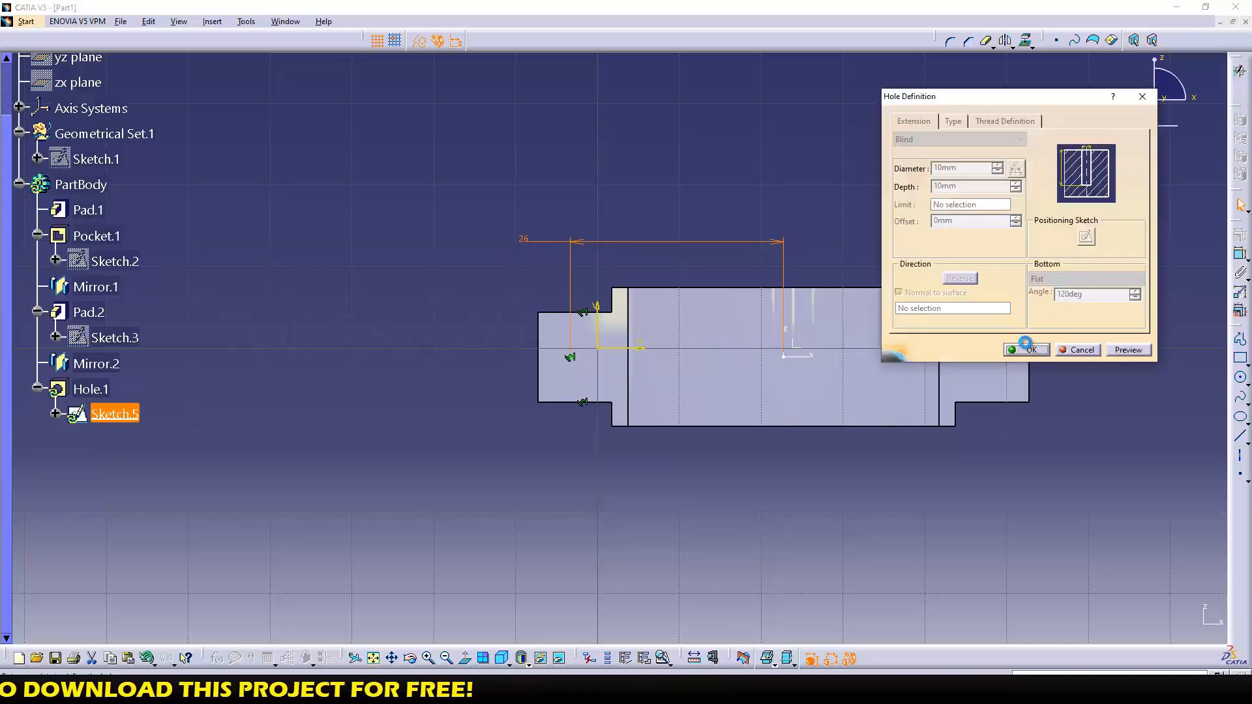
# - Set the hole's diameter to 5 mm with an Up To Next extent and create it
pyautogui.doubleClick(958, 172)
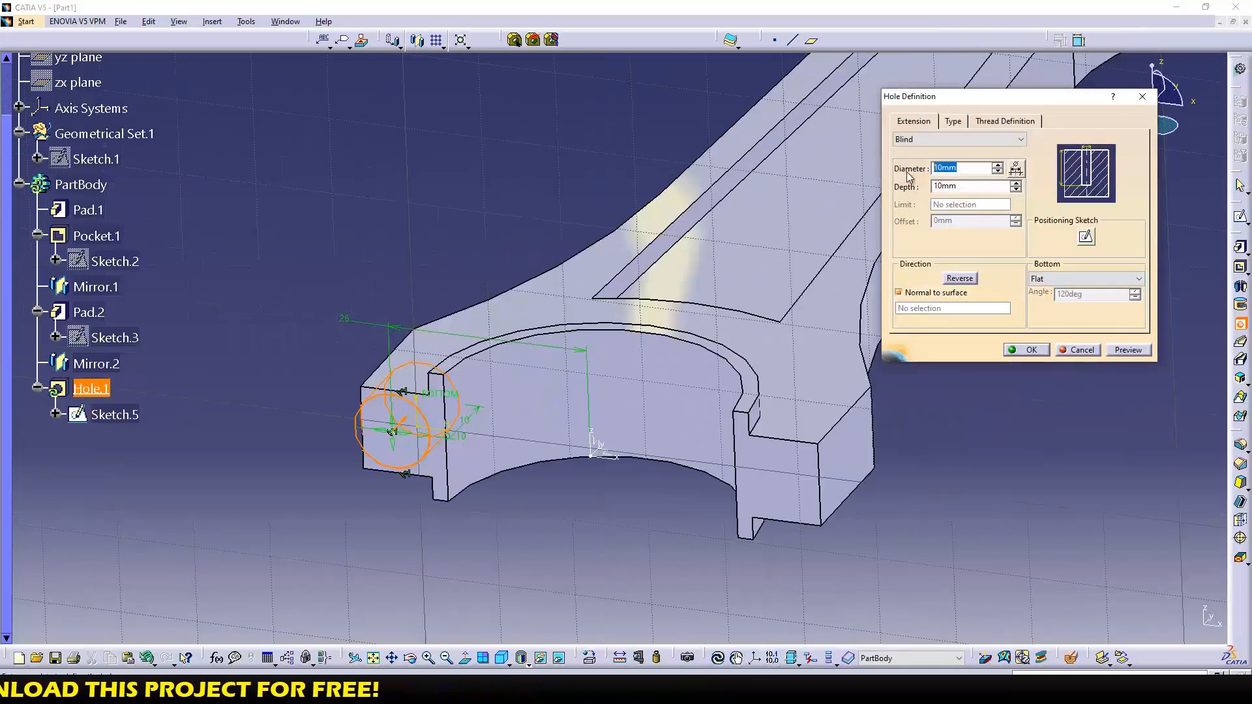
pyautogui.click(942, 139)
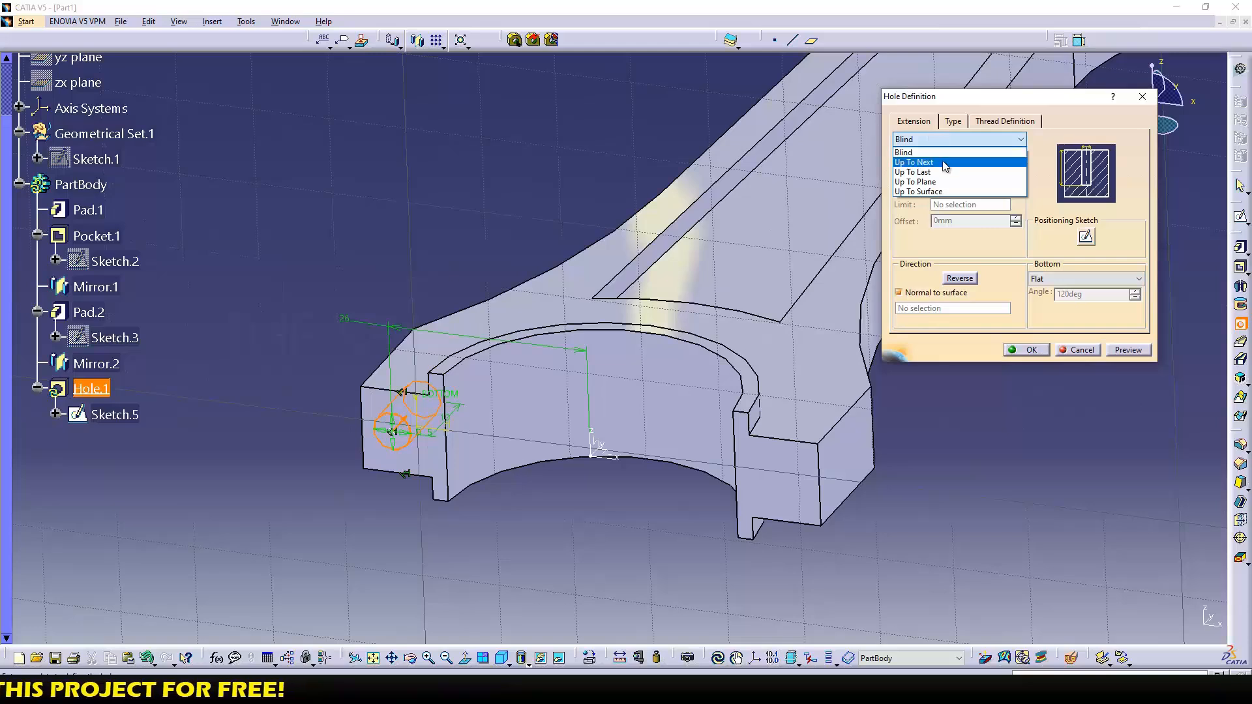
pyautogui.click(943, 163)
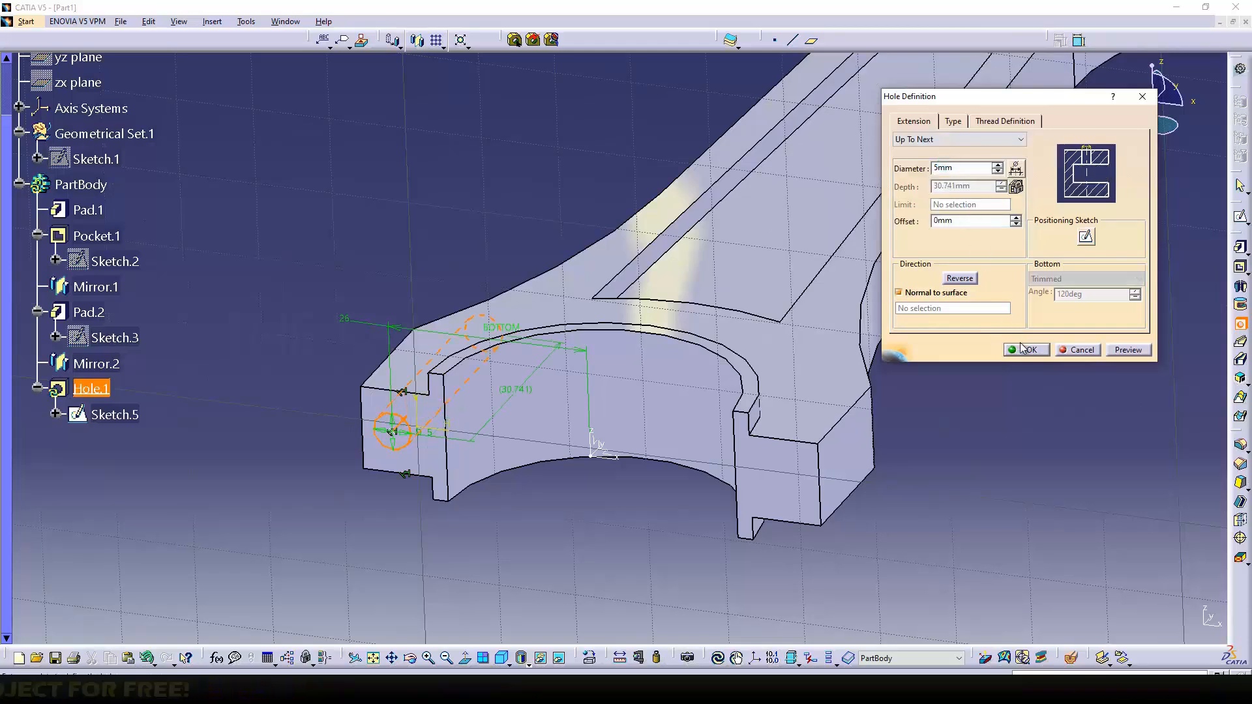
pyautogui.click(1022, 347)
# - Mirror the bolt hole about the YZ plane to the other end face of the big end
pyautogui.moveTo(936, 416); pyautogui.dragTo(965, 384, button='middle')
pyautogui.click(92, 390)
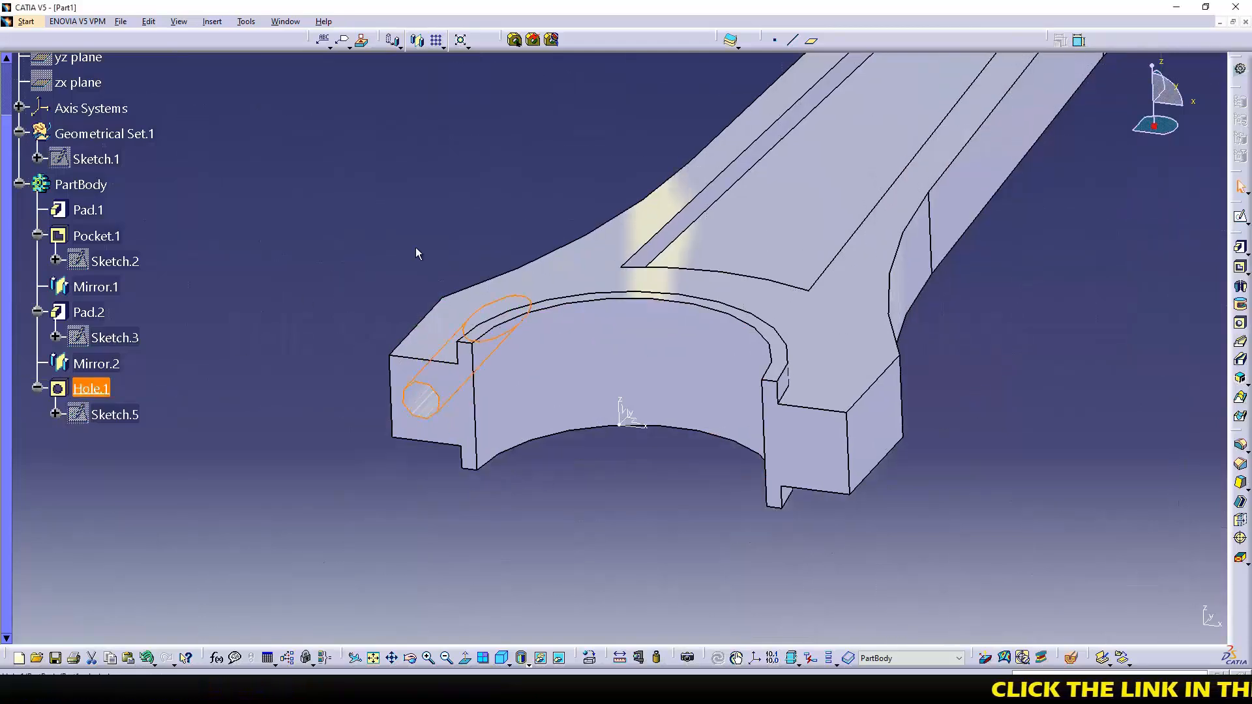
pyautogui.click(421, 42)
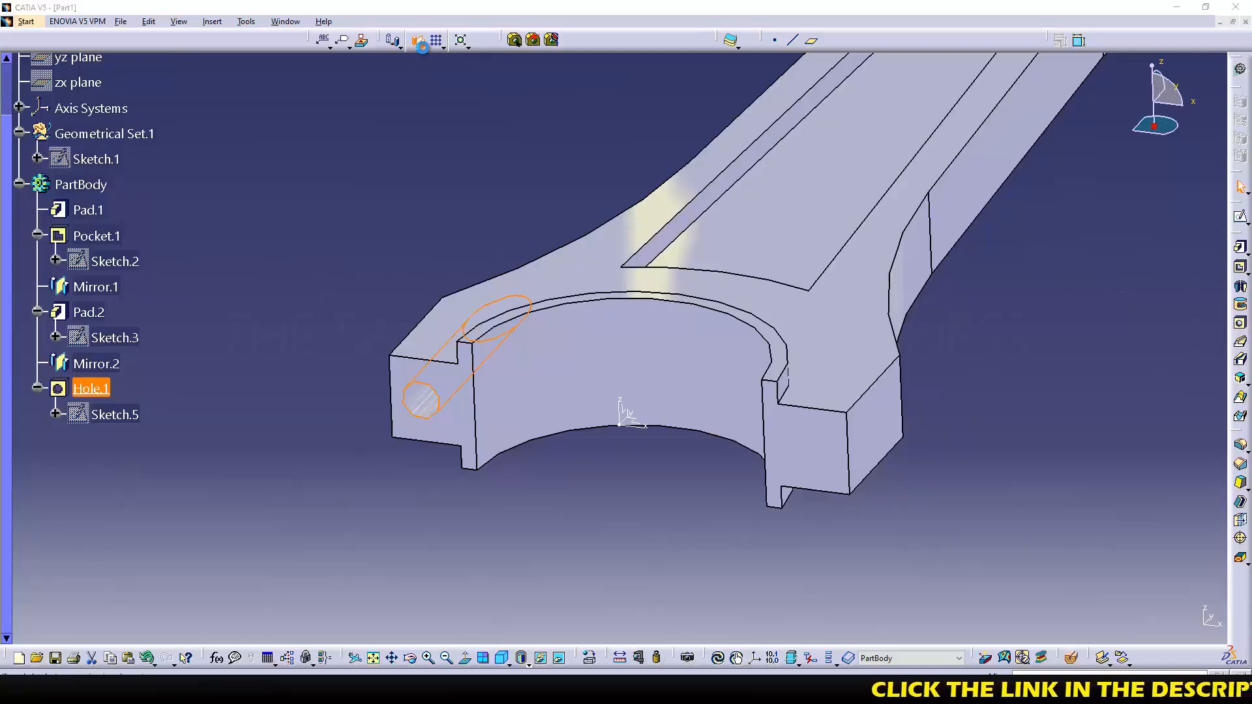
pyautogui.click(631, 414)
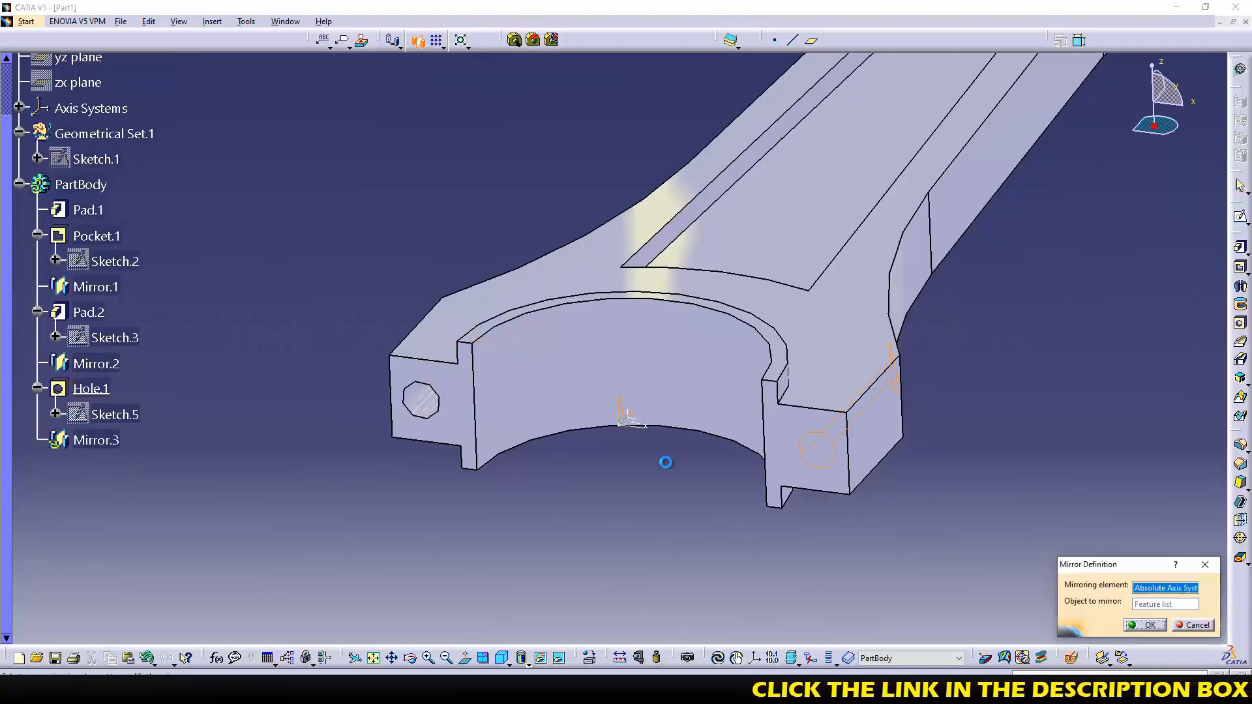
pyautogui.click(1146, 625)
# - Create a reference plane offset 20 mm inward from the big end's negative-X bolt face
pyautogui.moveTo(703, 530); pyautogui.dragTo(678, 463, button='middle')
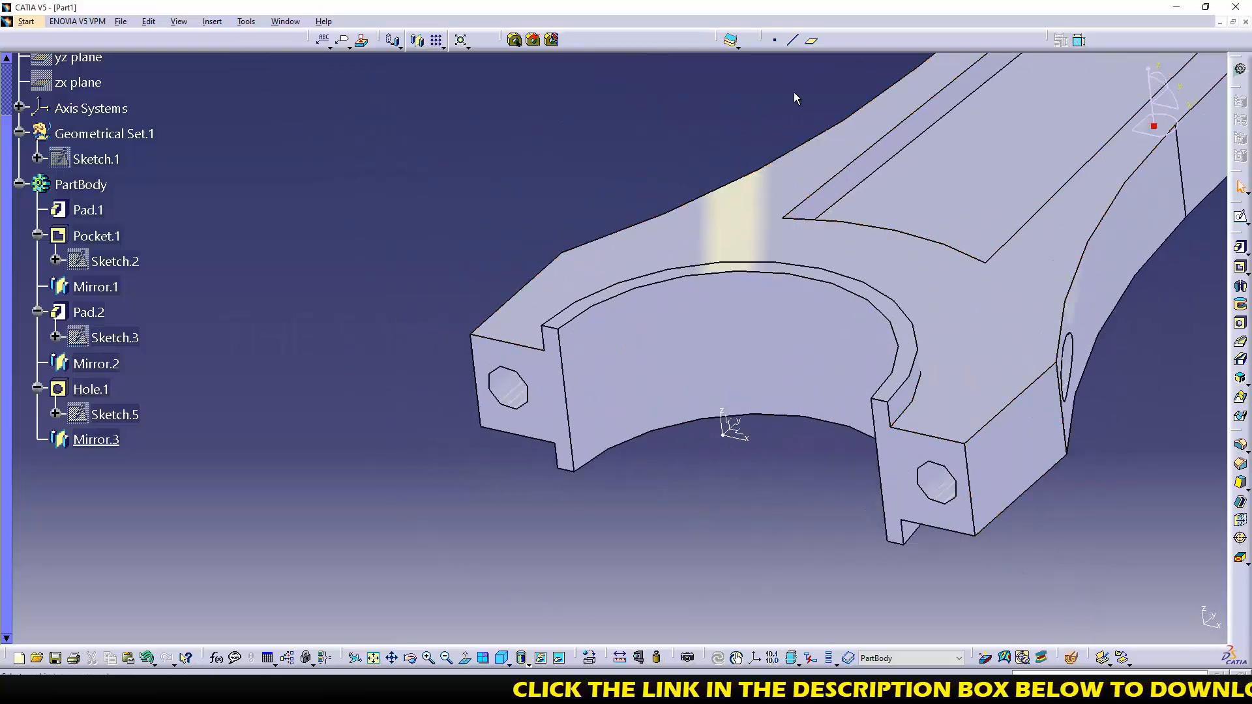
pyautogui.click(813, 43)
pyautogui.click(558, 376)
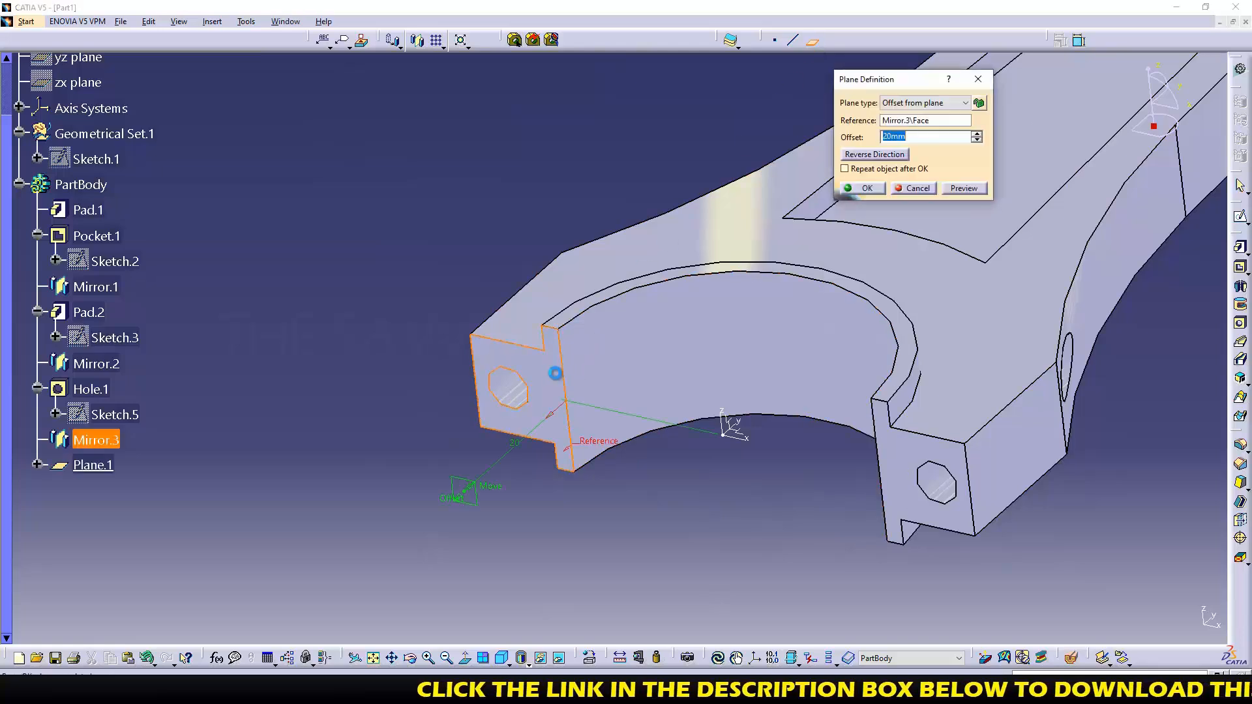
pyautogui.click(874, 154)
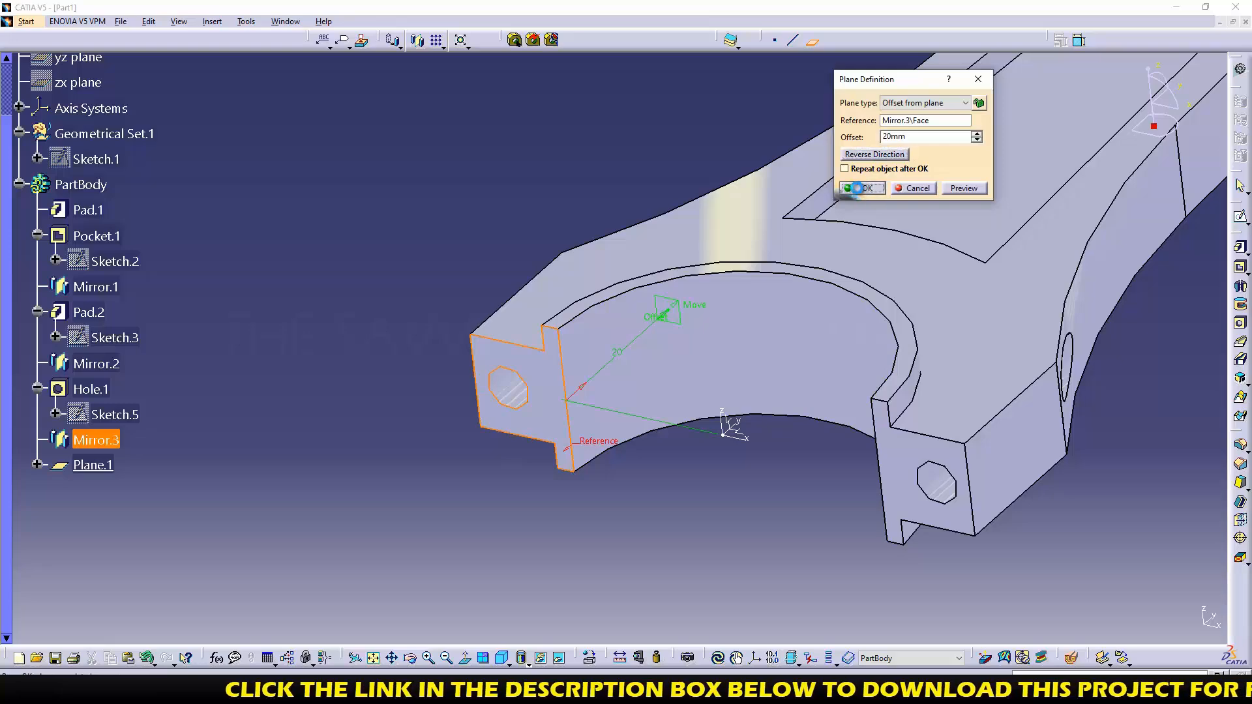
pyautogui.click(861, 188)
# - On the offset plane, sketch a circle about 6.5 mm in diameter around the negative-X bolt hole
pyautogui.click(678, 307)
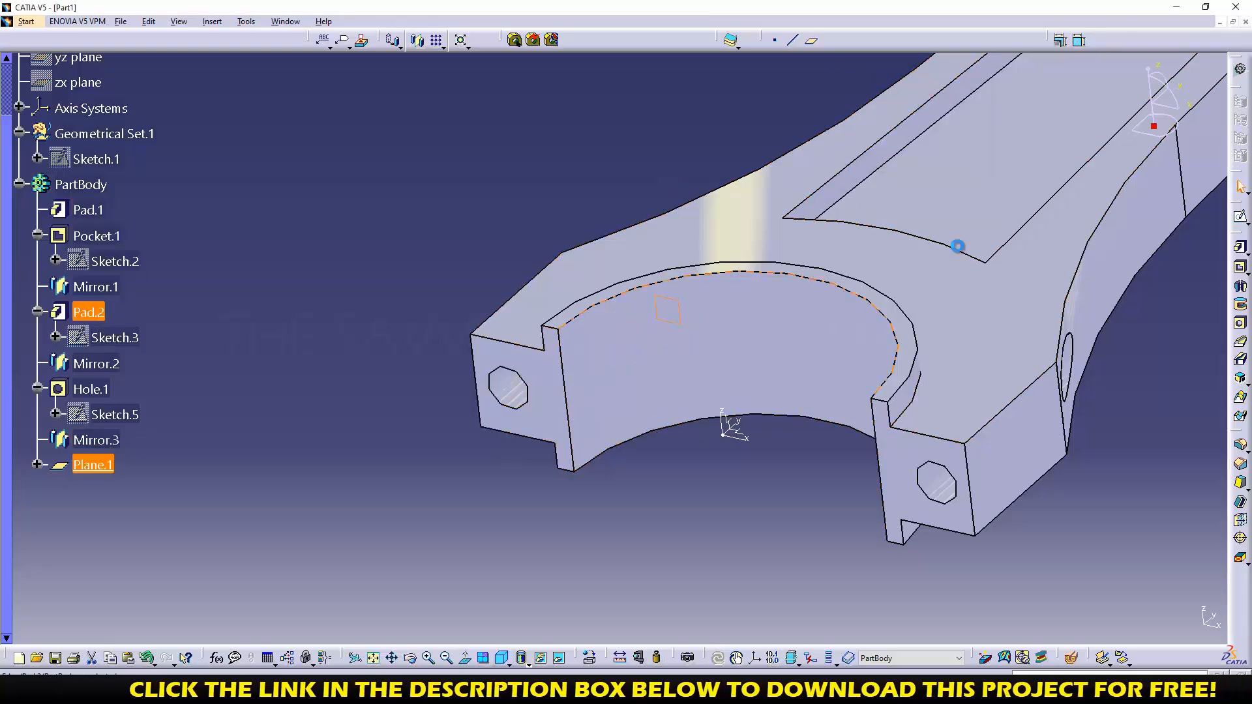
pyautogui.click(1242, 220)
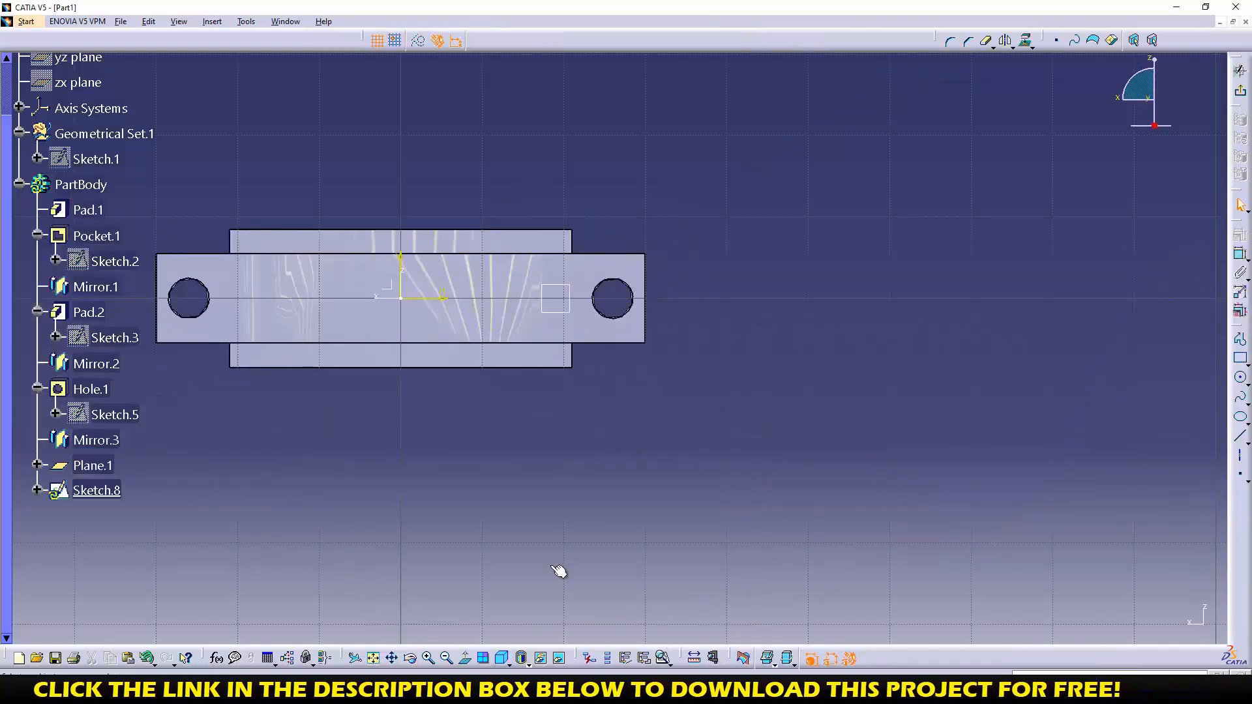
pyautogui.click(504, 658)
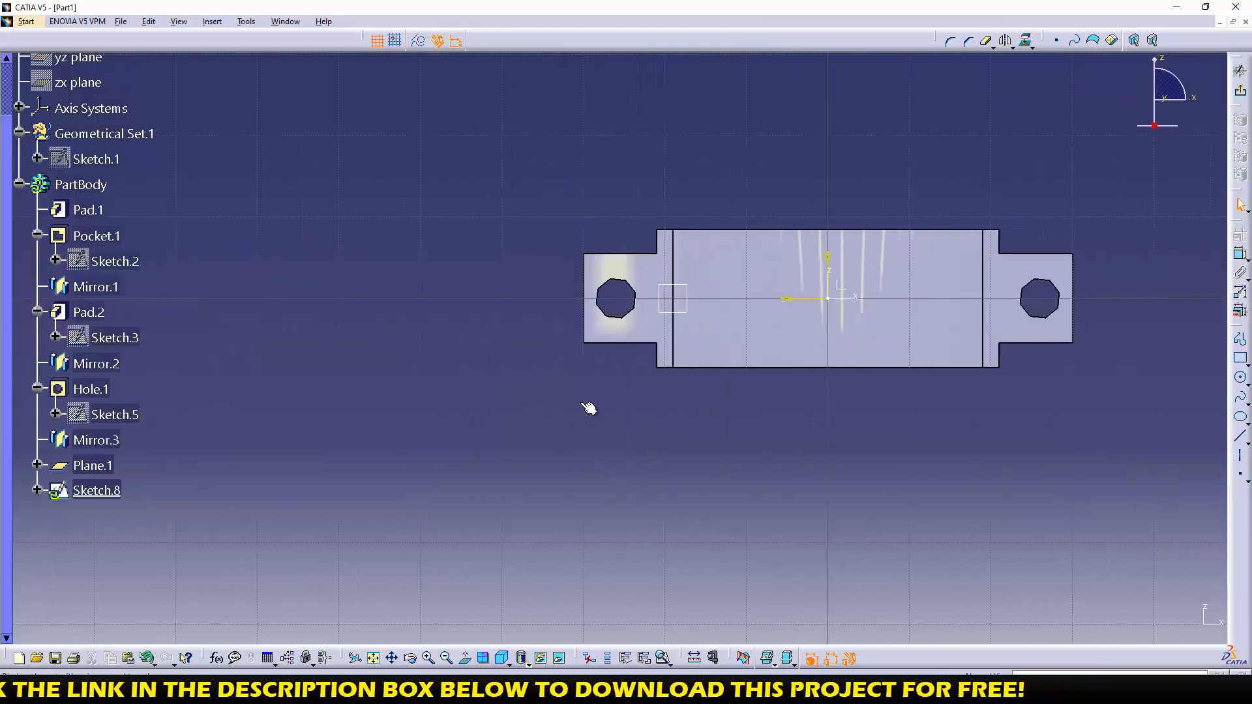
pyautogui.keyDown('ctrl'); pyautogui.moveTo(602, 398); pyautogui.dragTo(636, 359, button='middle'); pyautogui.keyUp('ctrl')
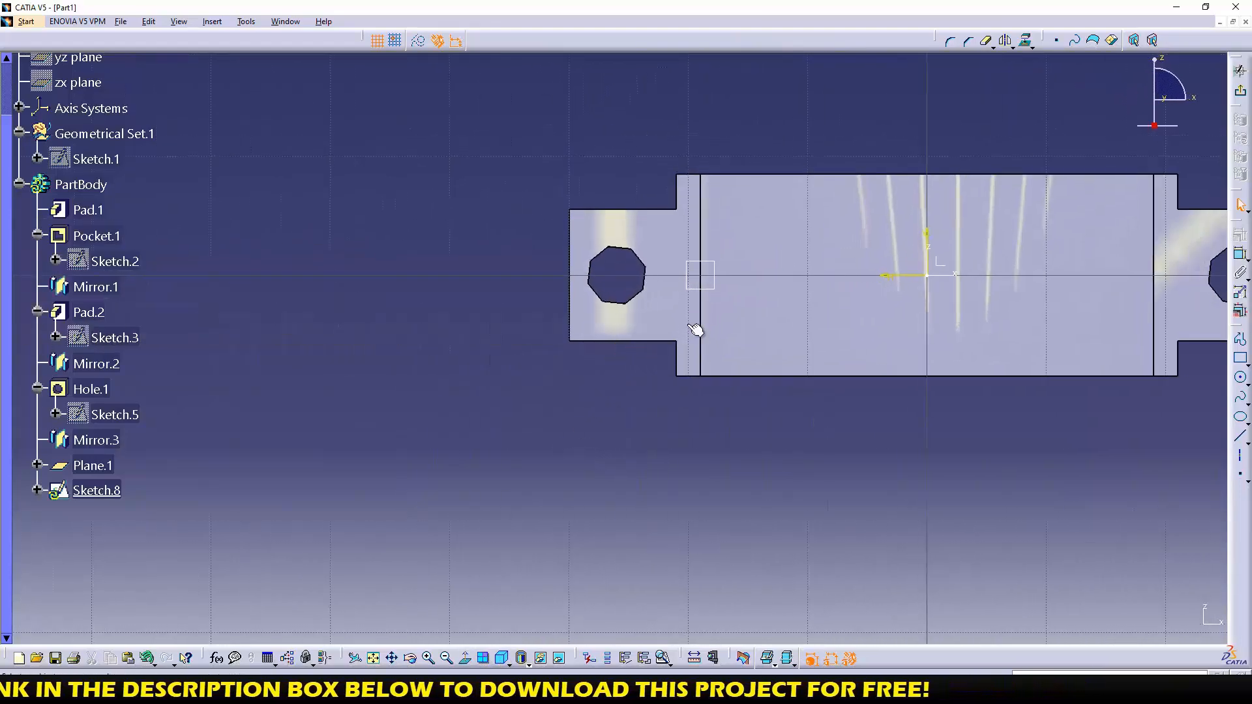
pyautogui.click(1241, 378)
pyautogui.click(625, 279)
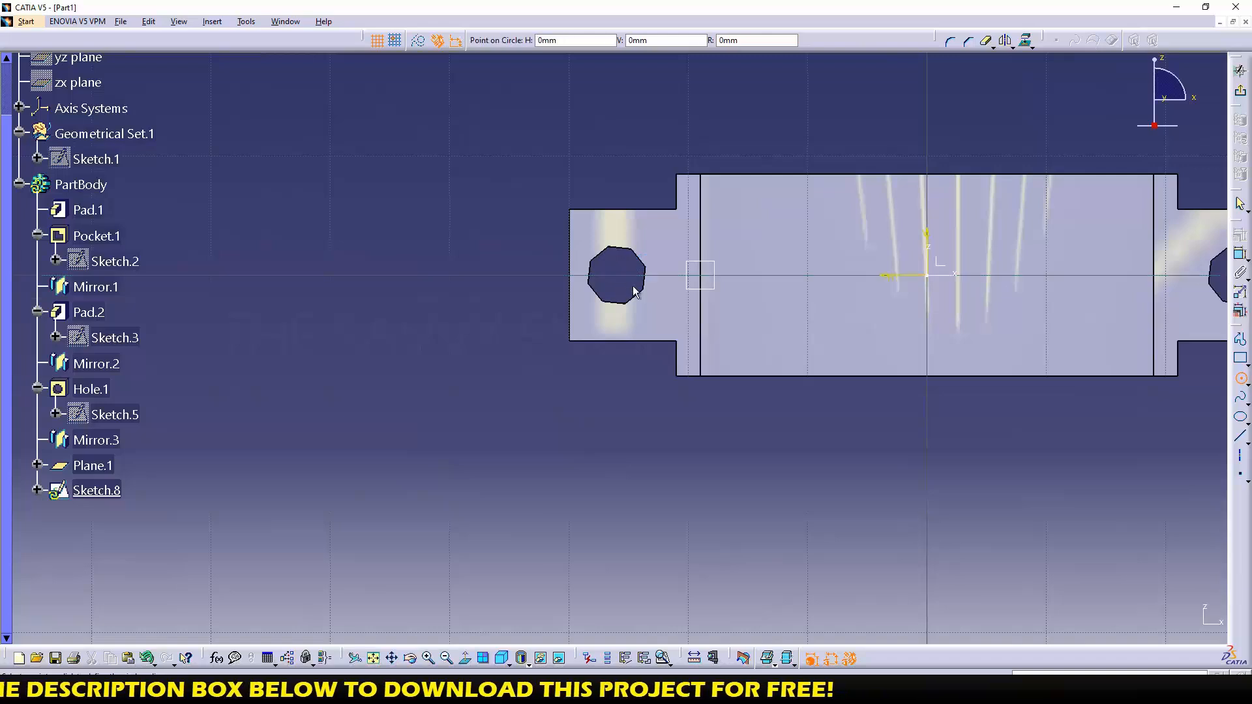
pyautogui.click(648, 308)
# - Set the diameter of the circle around the bolt hole to 7 mm
pyautogui.click(1235, 259)
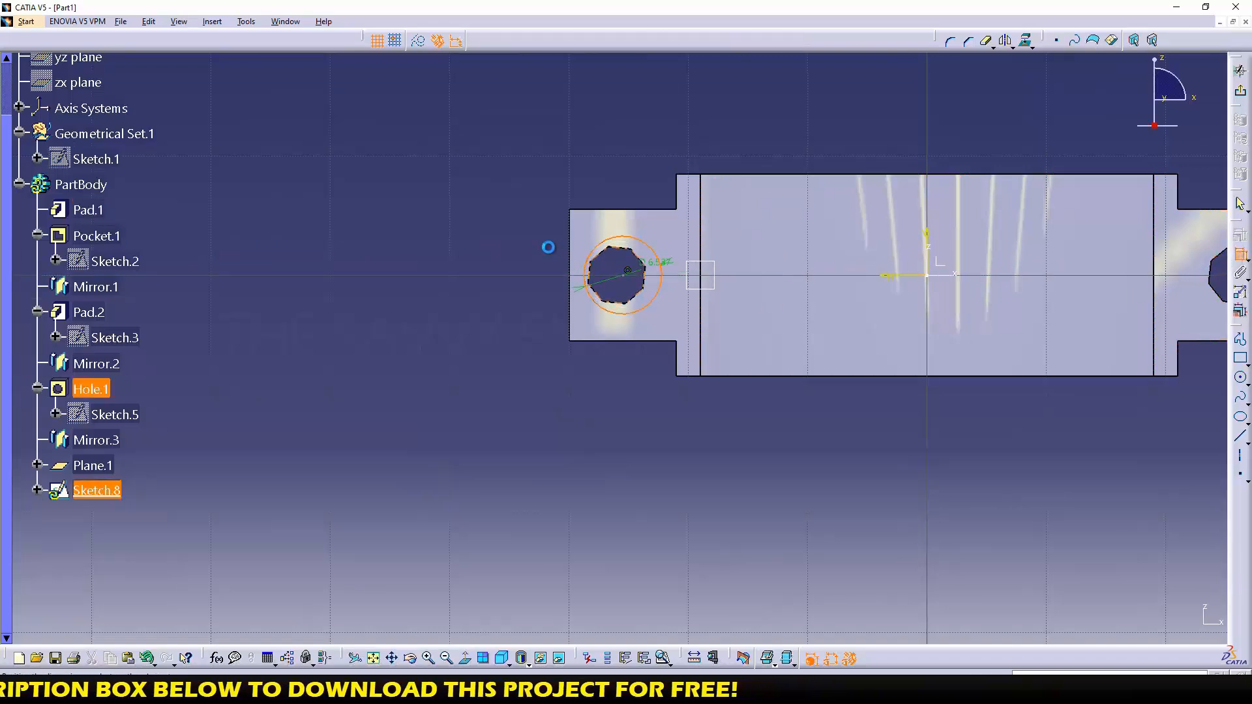
pyautogui.click(593, 251)
pyautogui.doubleClick(467, 227)
pyautogui.write('7')
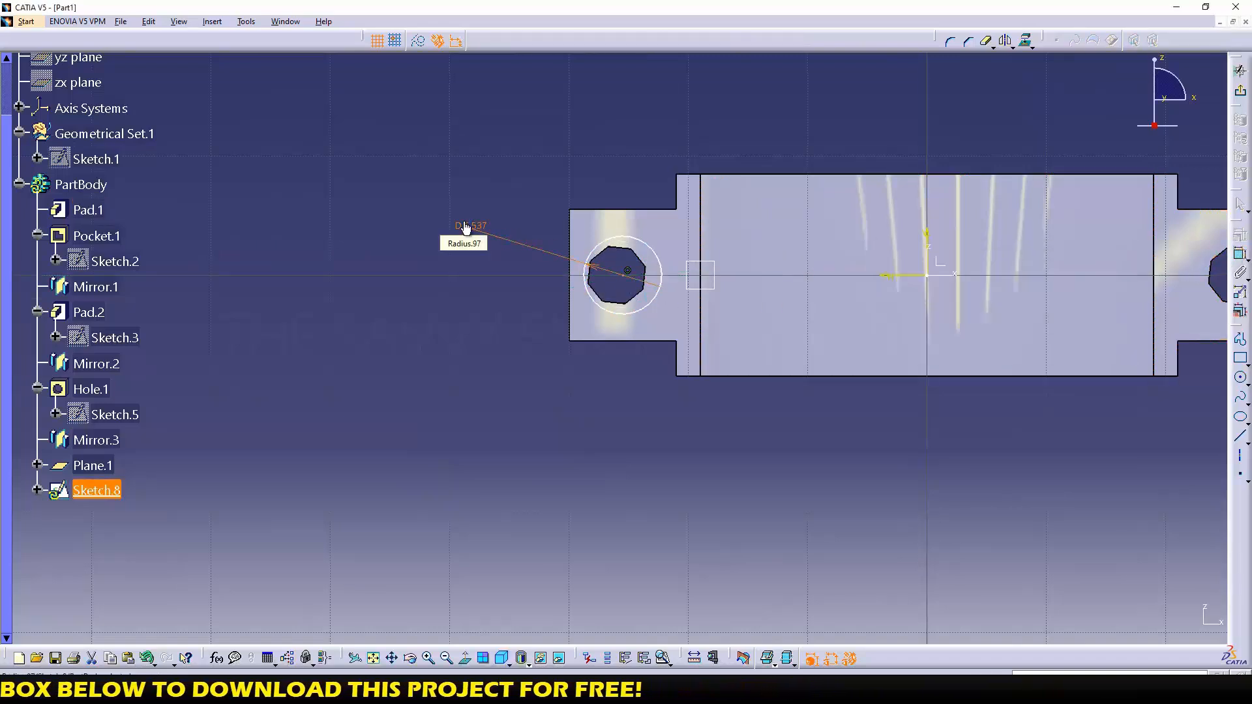
pyautogui.press('Return')
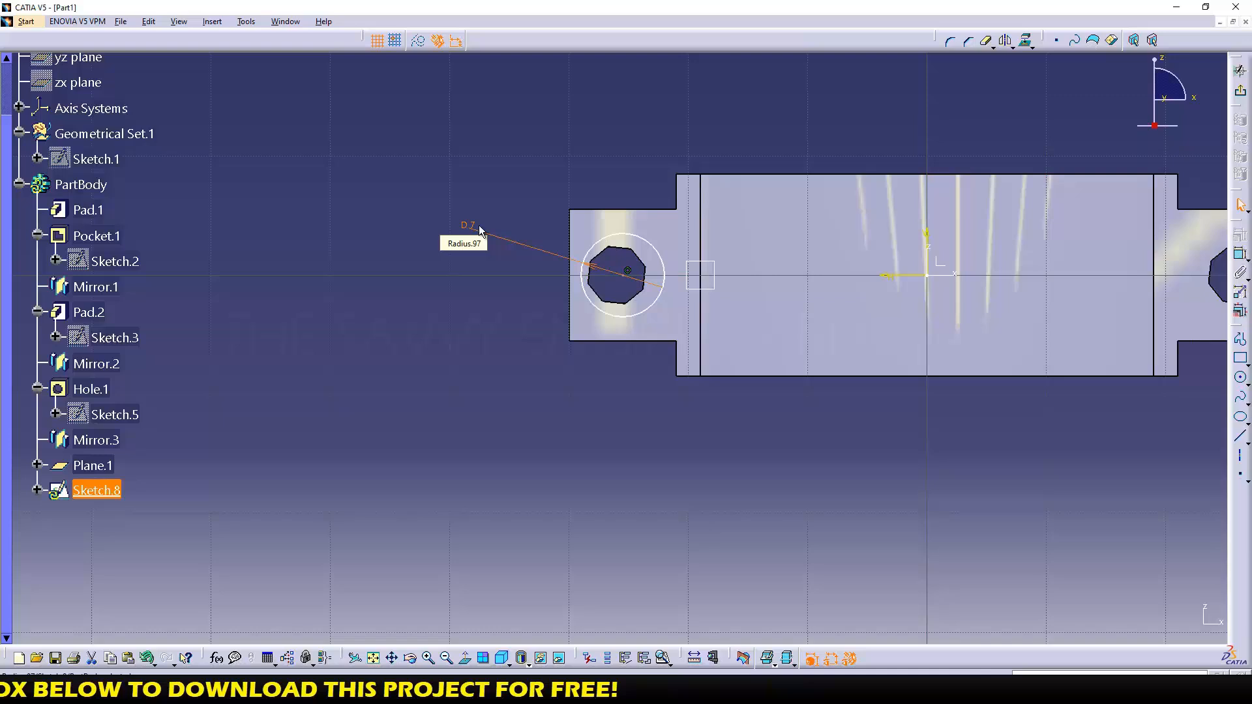
# - Dimension the circle's centre 26 mm from the vertical axis
pyautogui.click(1236, 257)
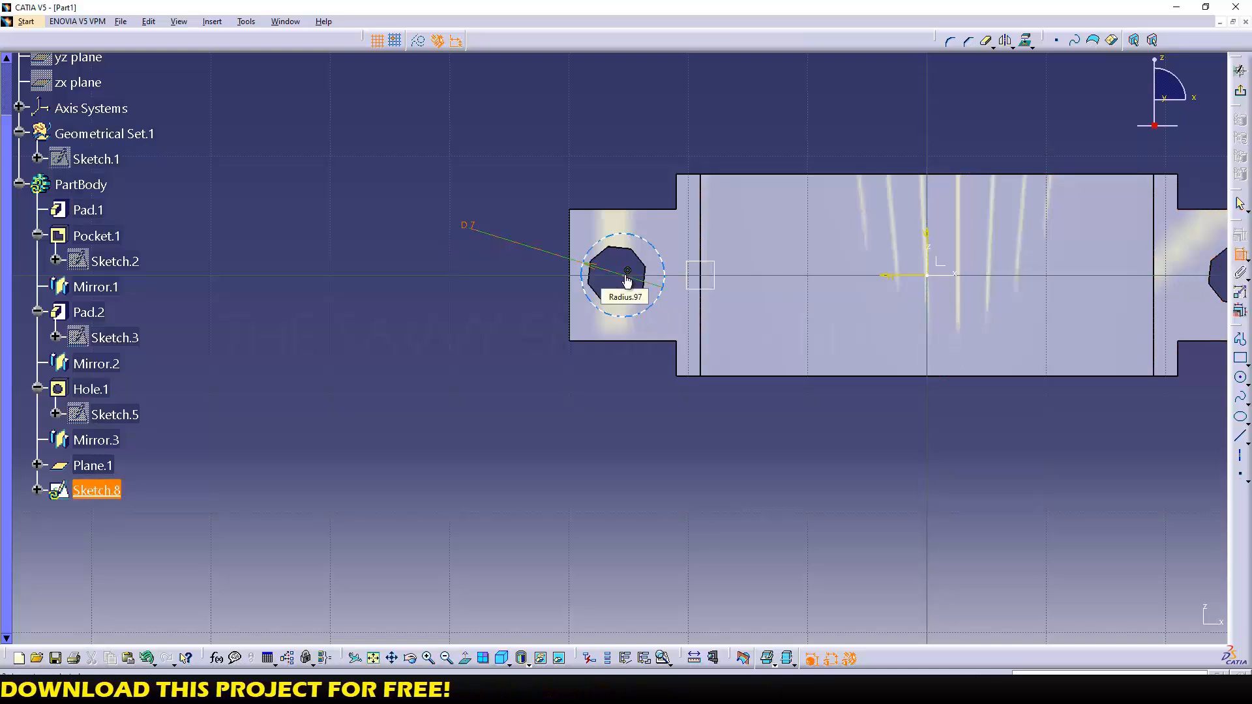
pyautogui.click(928, 252)
pyautogui.click(411, 160)
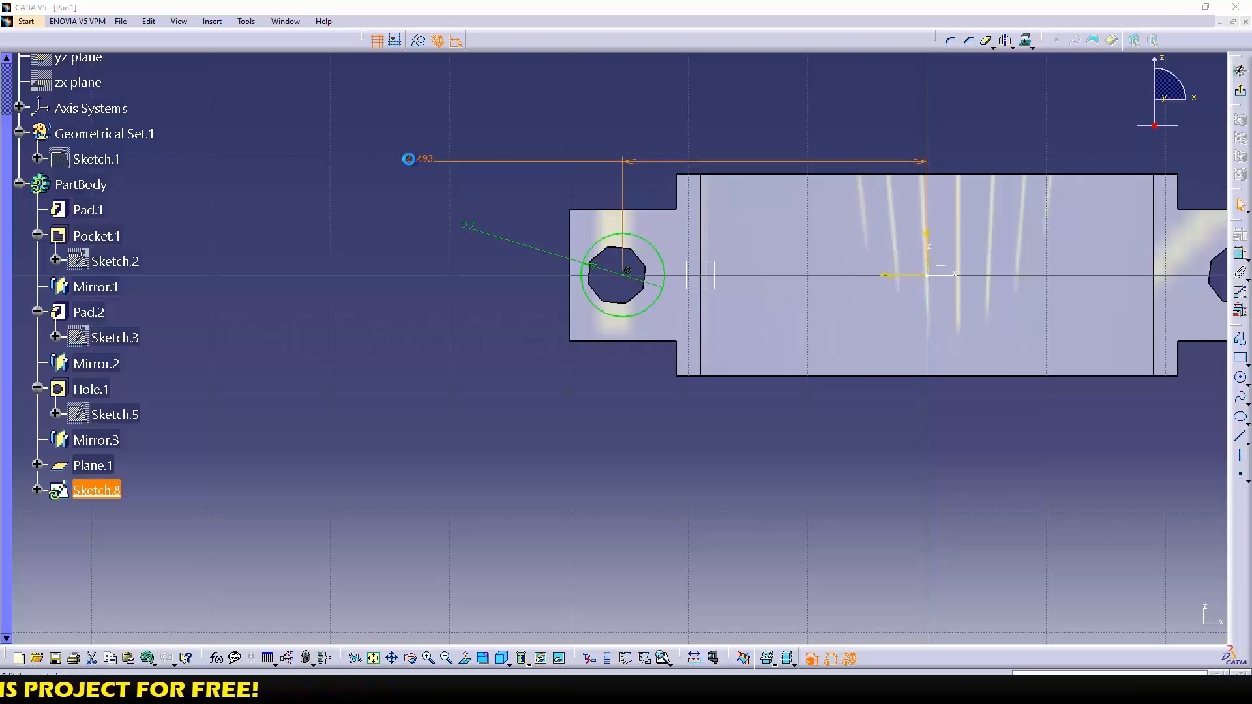
pyautogui.doubleClick(411, 164)
pyautogui.write('26')
pyautogui.press('Return')
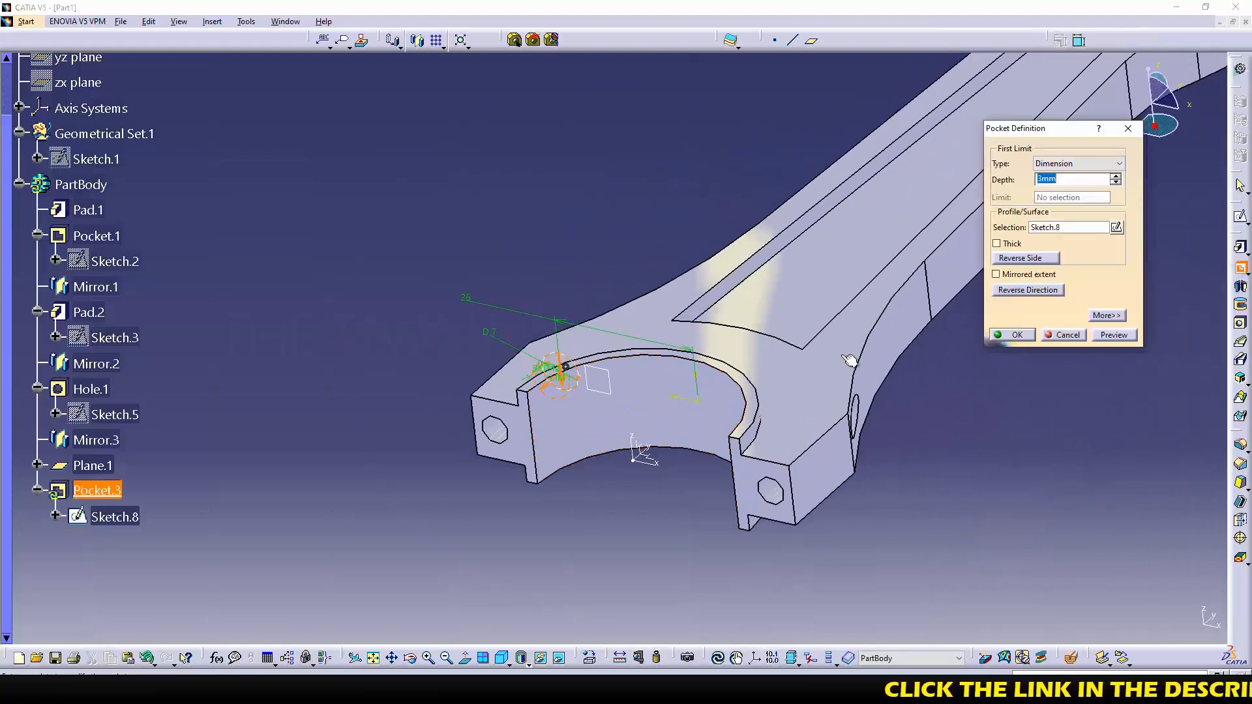
# - Cut the 7 mm circle as a pocket with an Up to next limit and reversed direction
pyautogui.click(1055, 165)
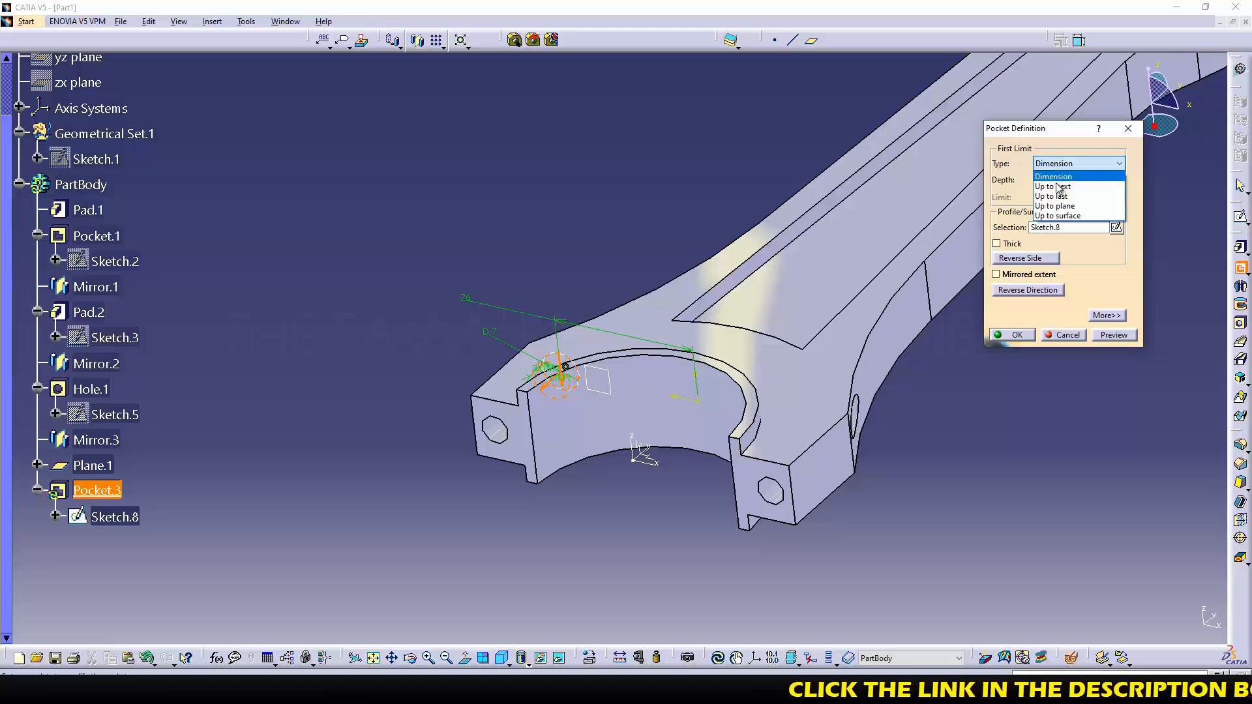
pyautogui.click(1057, 187)
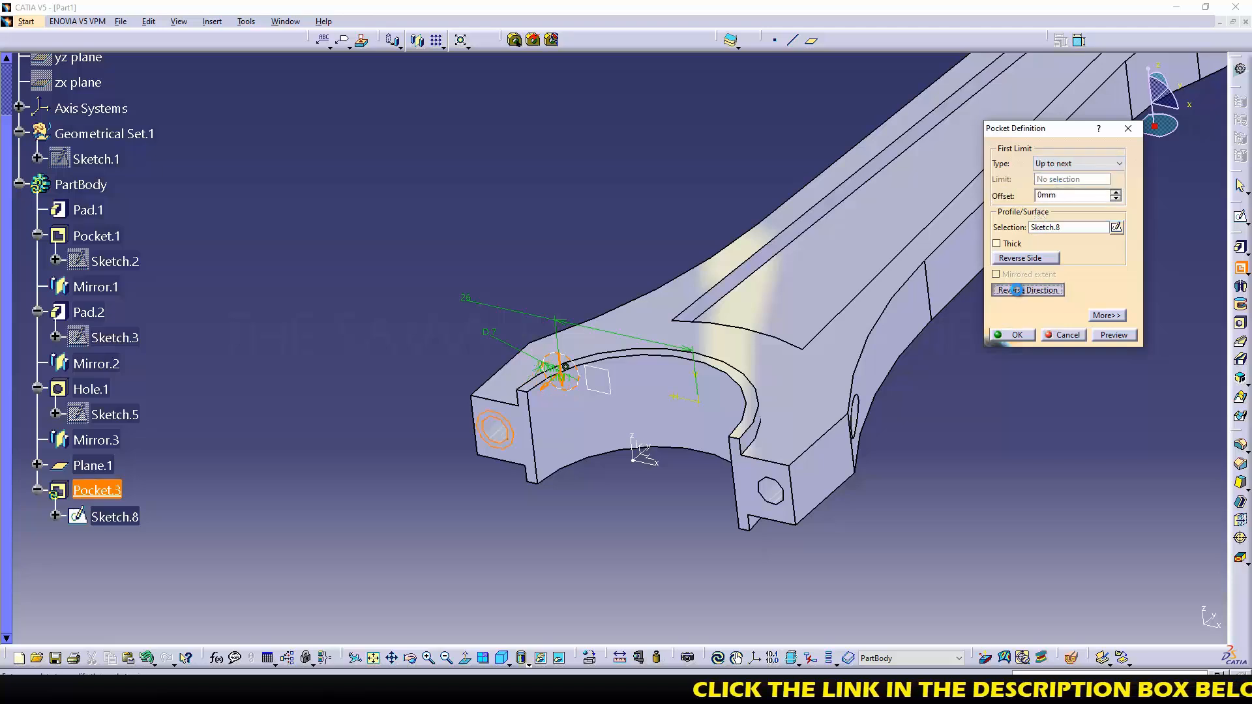
pyautogui.click(1013, 336)
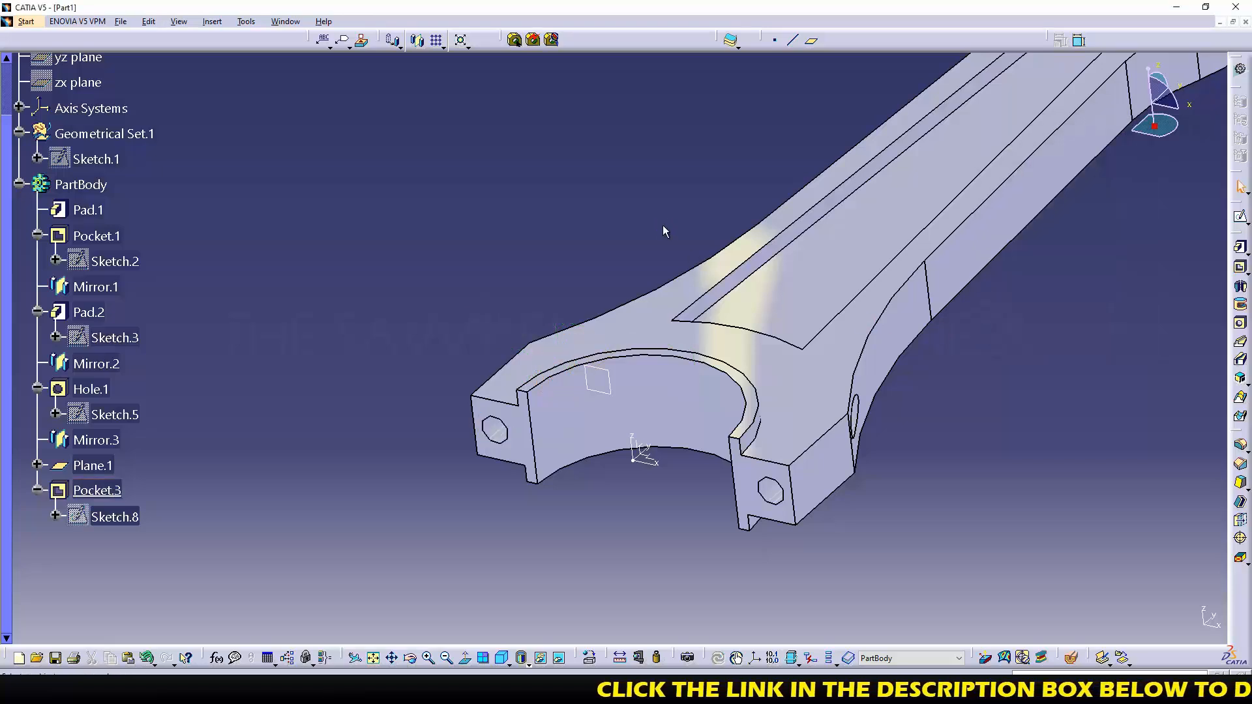
# - Mirror the bolt-head pocket about the YZ plane to the other side of the big end
pyautogui.moveTo(631, 415); pyautogui.dragTo(711, 439, button='middle')
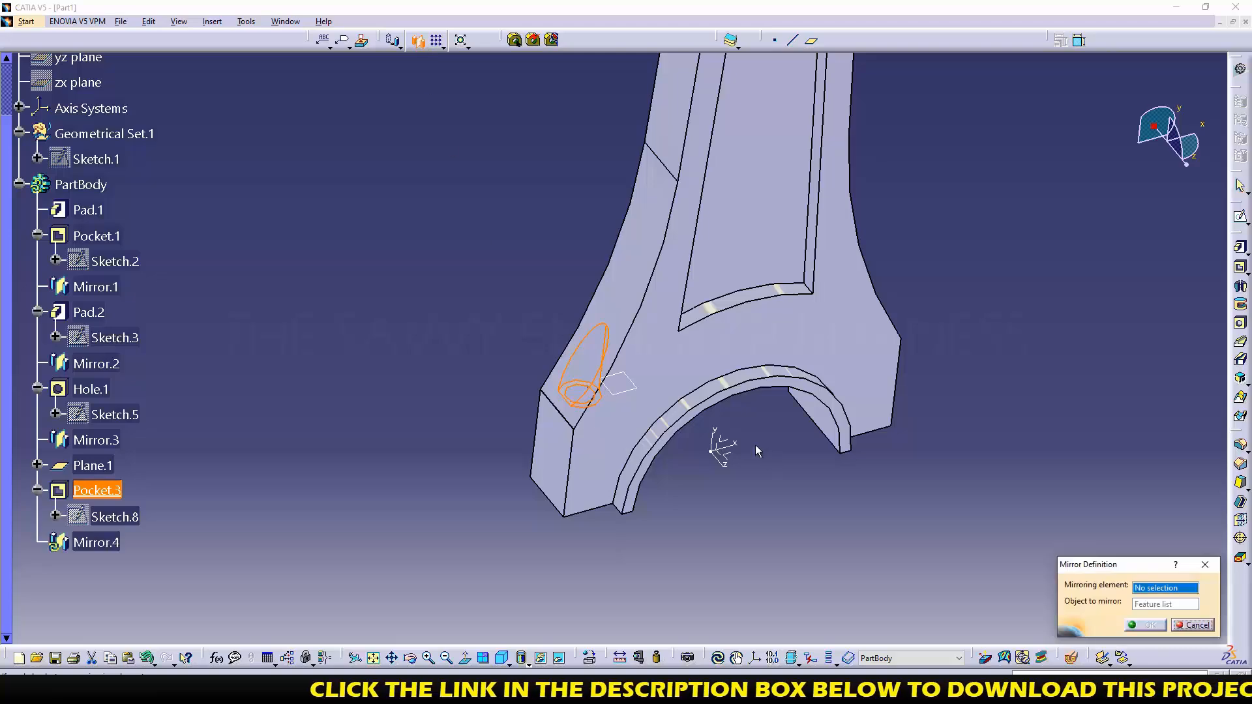
pyautogui.click(721, 452)
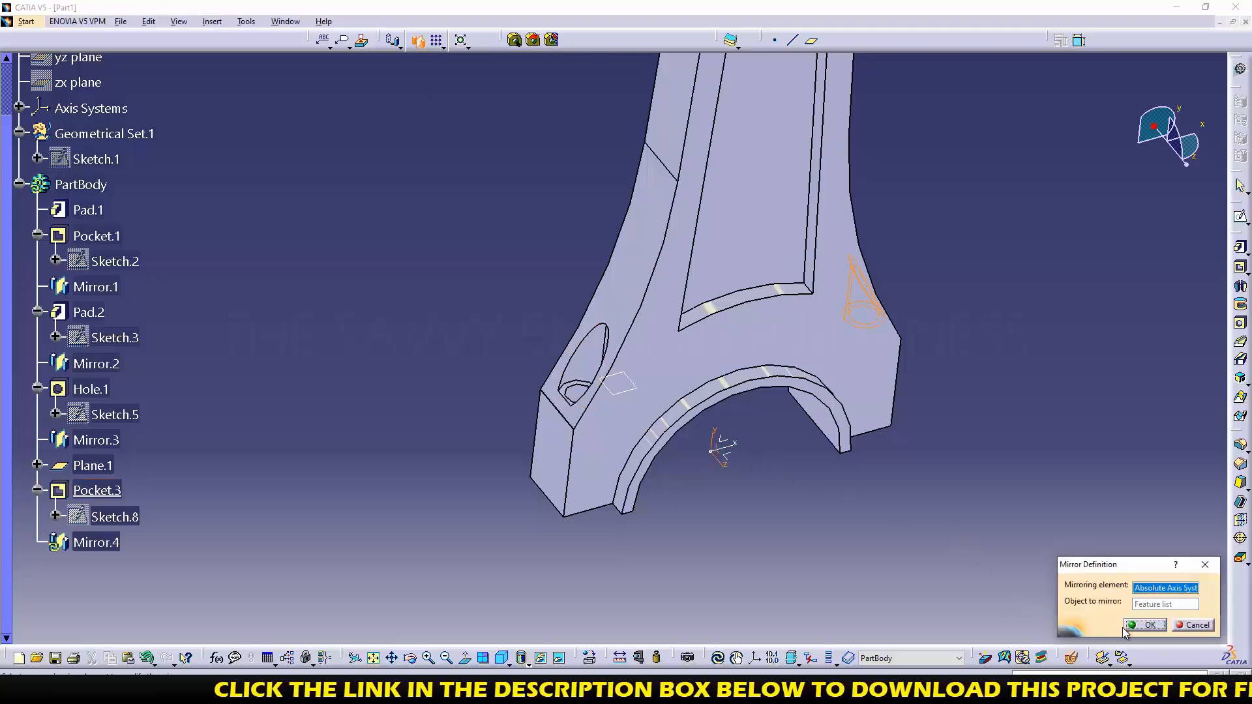
pyautogui.click(1127, 627)
# - Fillet the outer base edges of both half-ring collars with a 2 mm radius
pyautogui.moveTo(844, 522); pyautogui.dragTo(424, 180, button='middle')
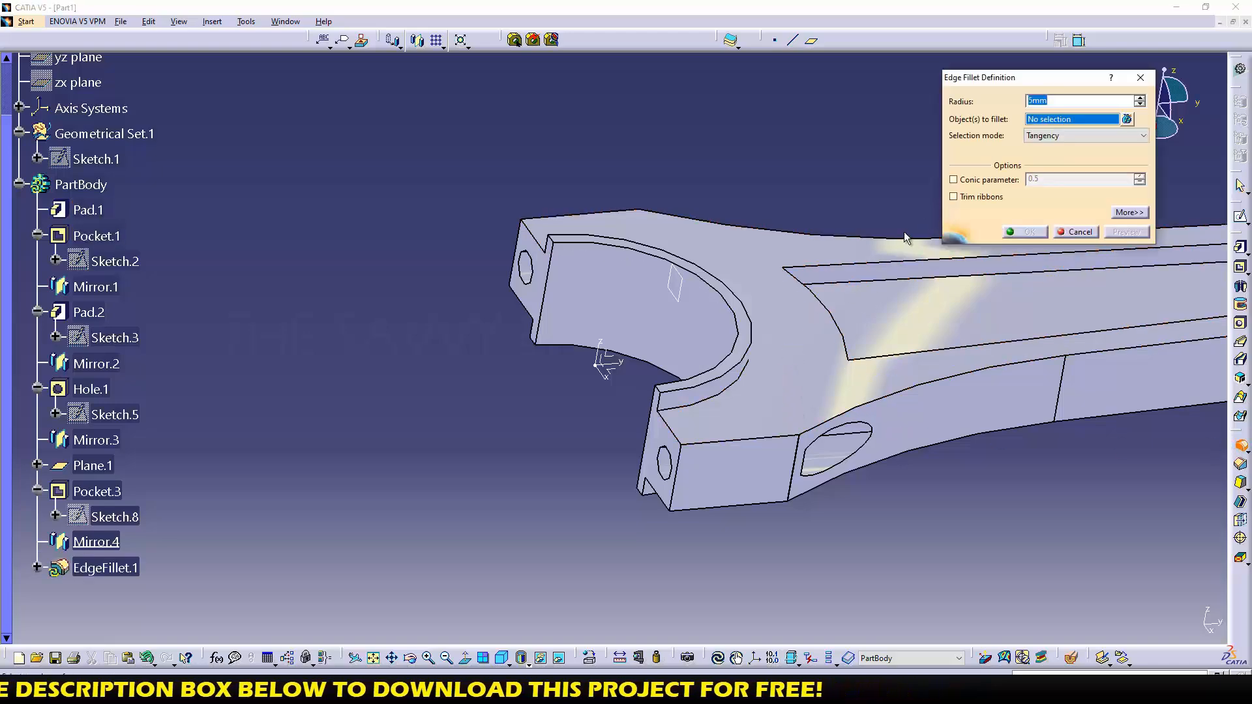
pyautogui.write('2')
pyautogui.click(741, 377)
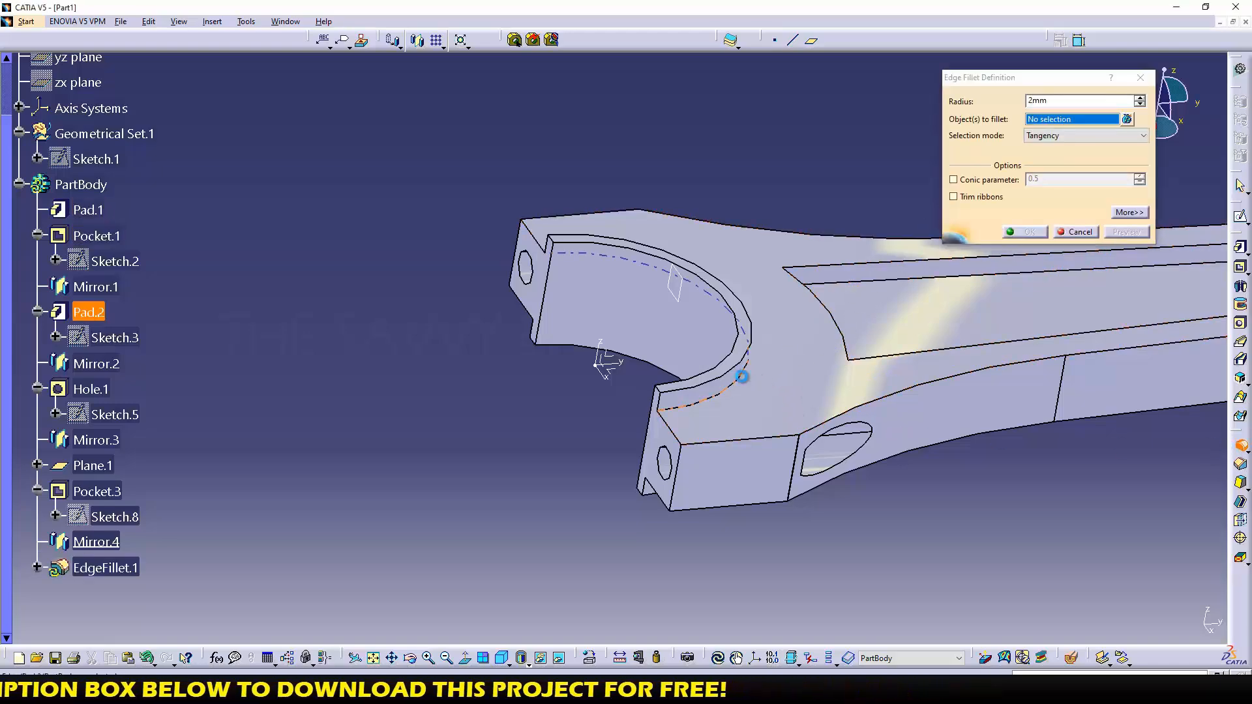
pyautogui.moveTo(741, 377); pyautogui.dragTo(593, 350, button='middle')
pyautogui.click(658, 268)
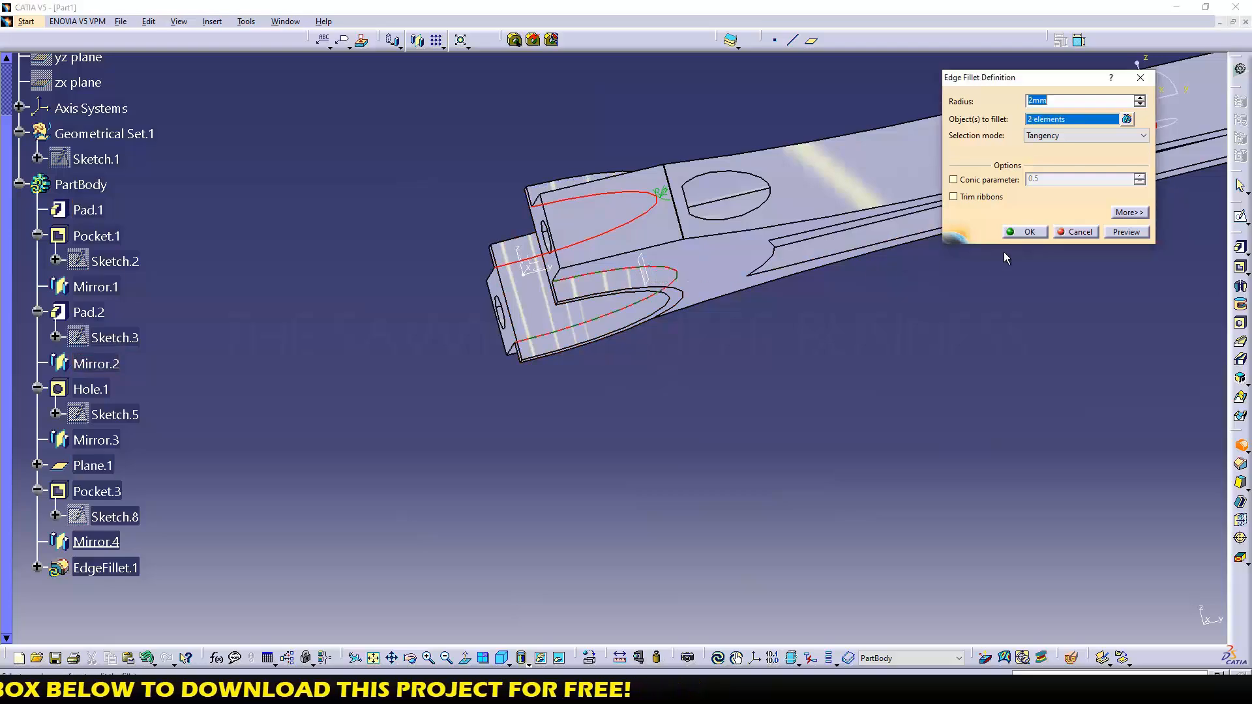
pyautogui.click(1024, 232)
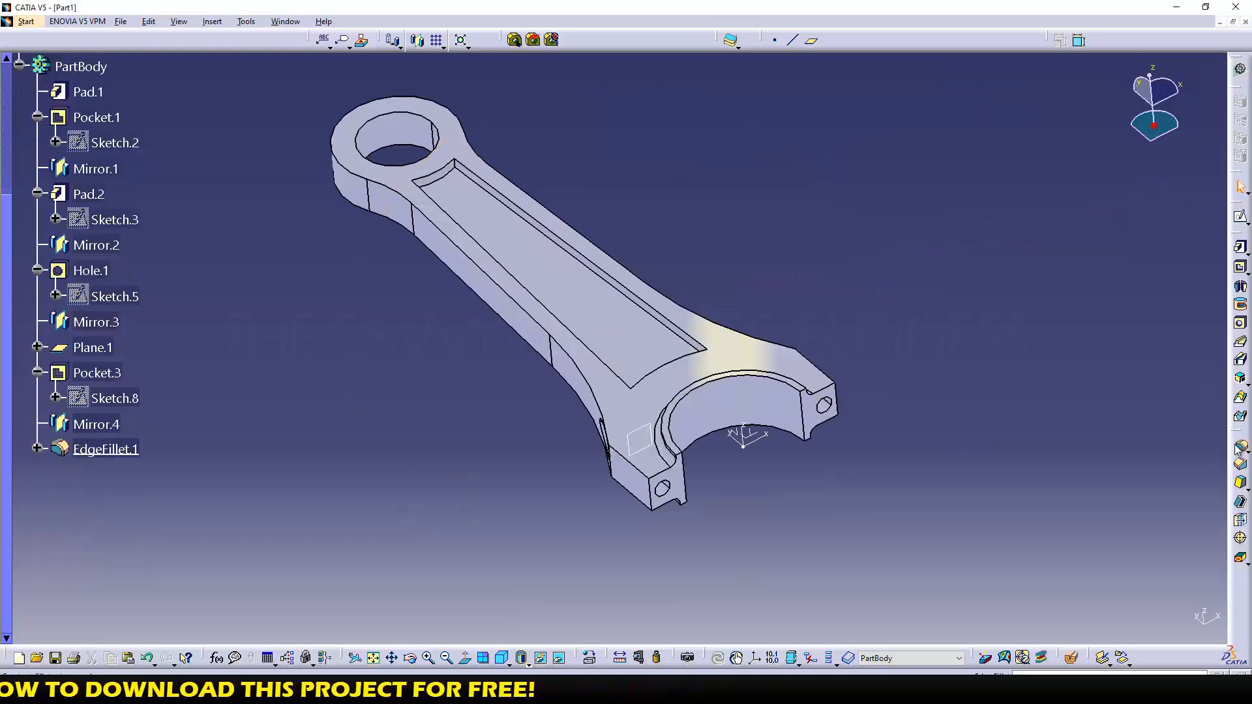
# - Start an edge fillet with a 1 mm radius and select the four rim edges of the first shank pocket
pyautogui.click(1240, 447)
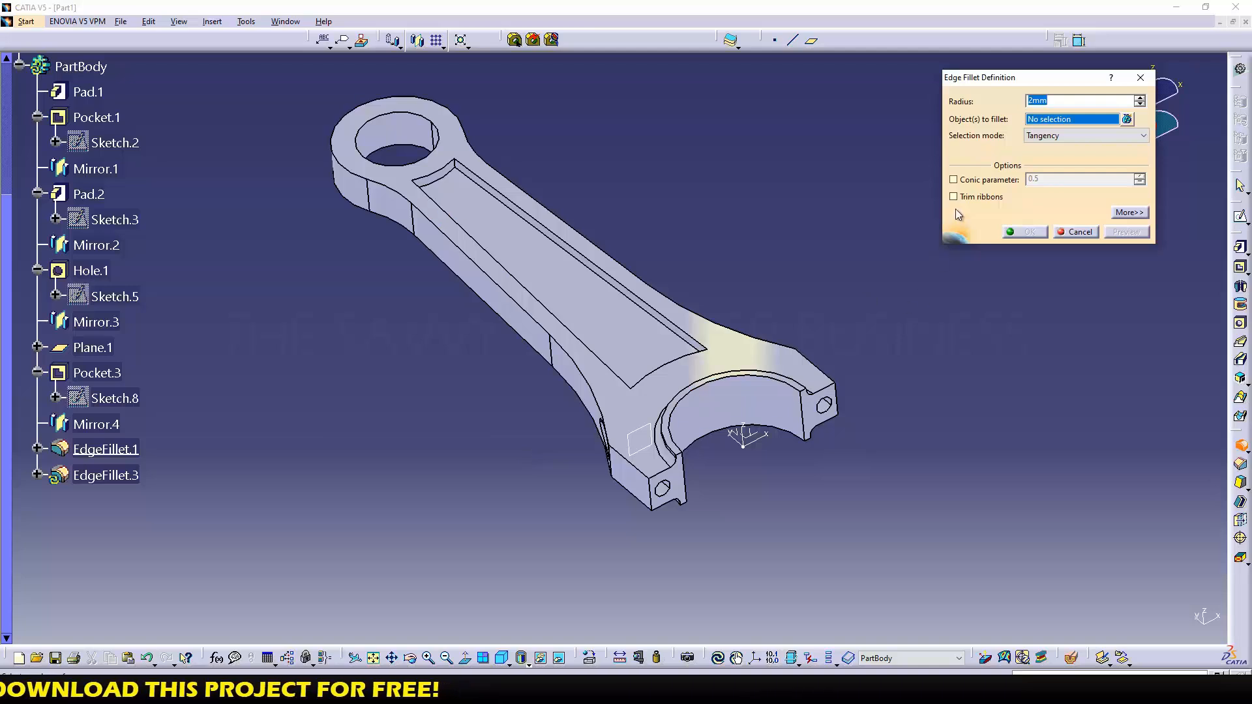
pyautogui.write('1')
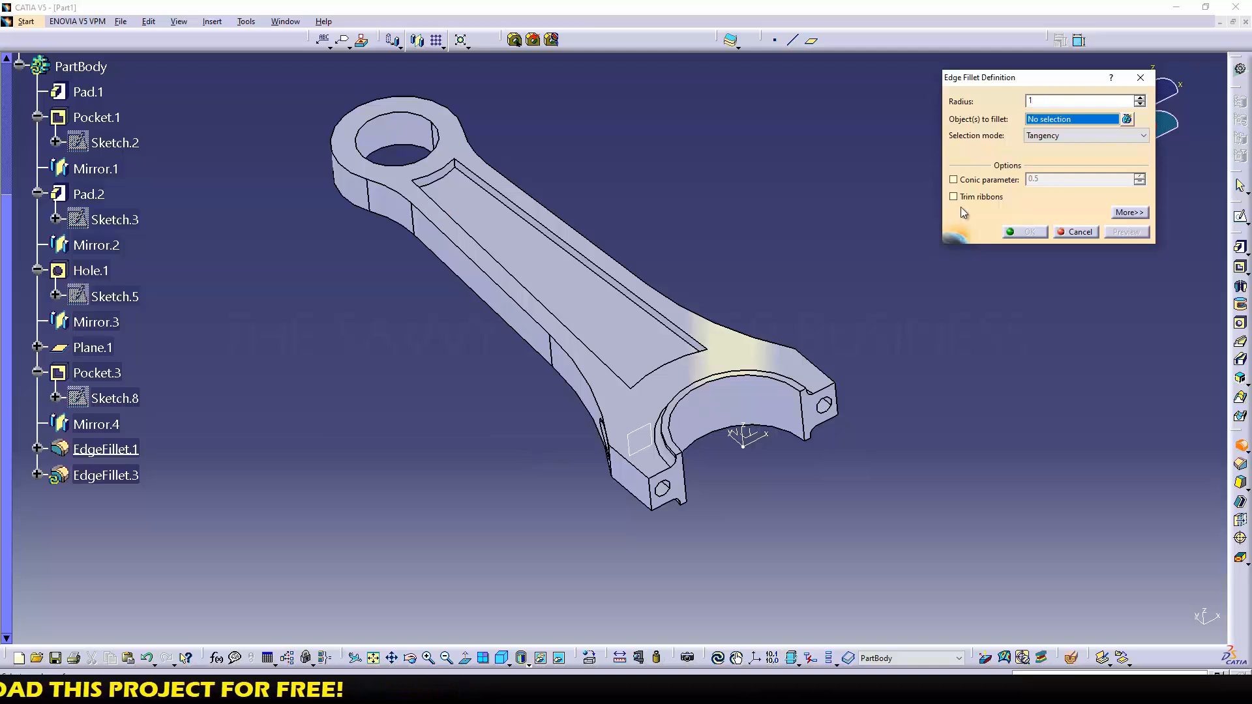
pyautogui.keyDown('ctrl'); pyautogui.moveTo(745, 315); pyautogui.dragTo(776, 269, button='middle'); pyautogui.keyUp('ctrl')
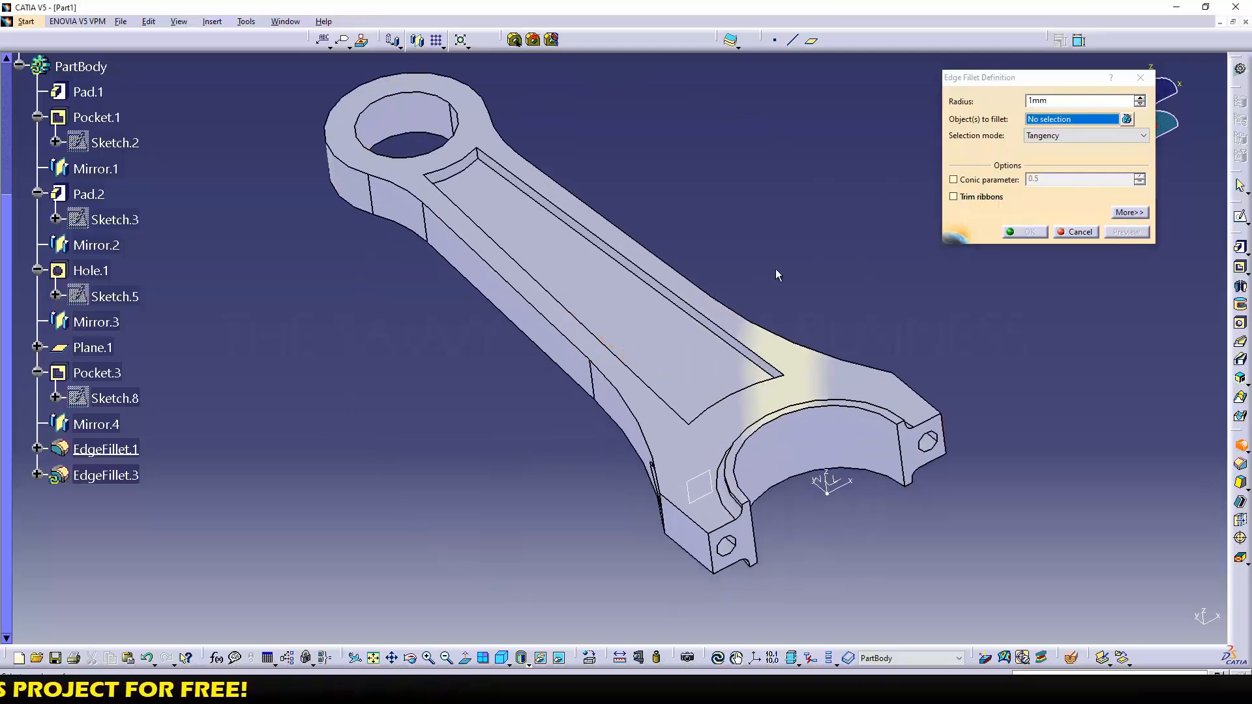
pyautogui.click(575, 238)
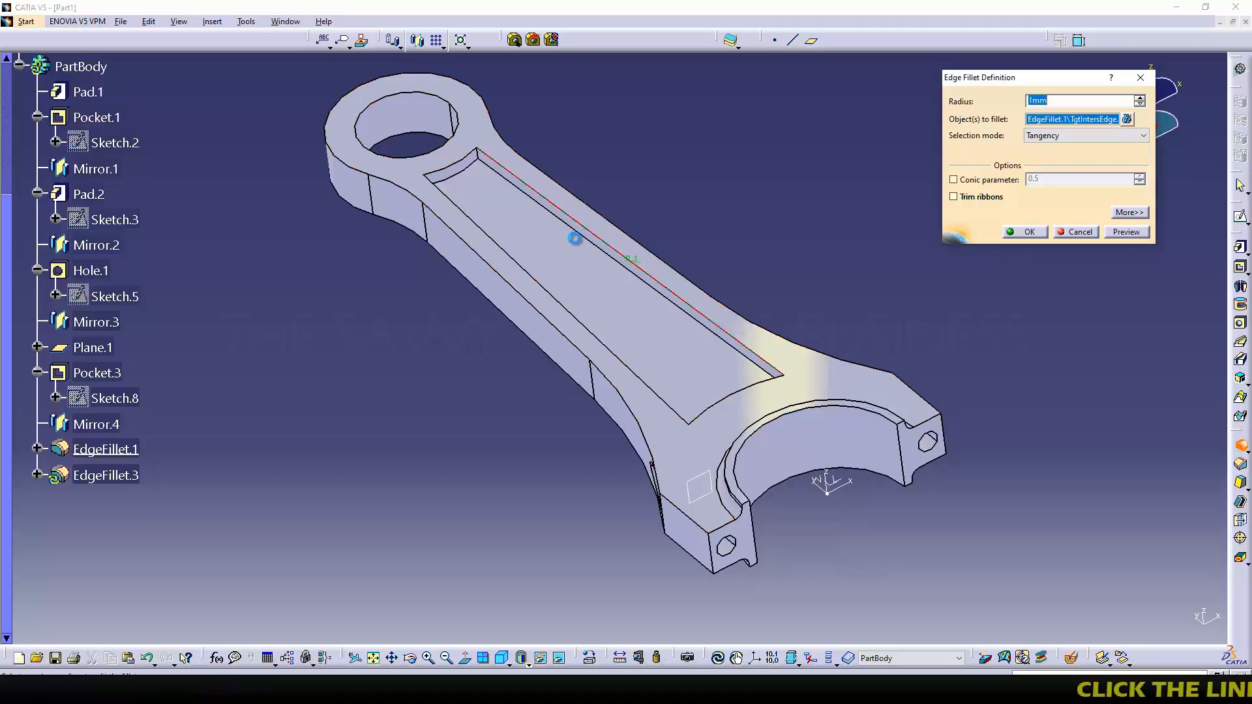
pyautogui.click(484, 173)
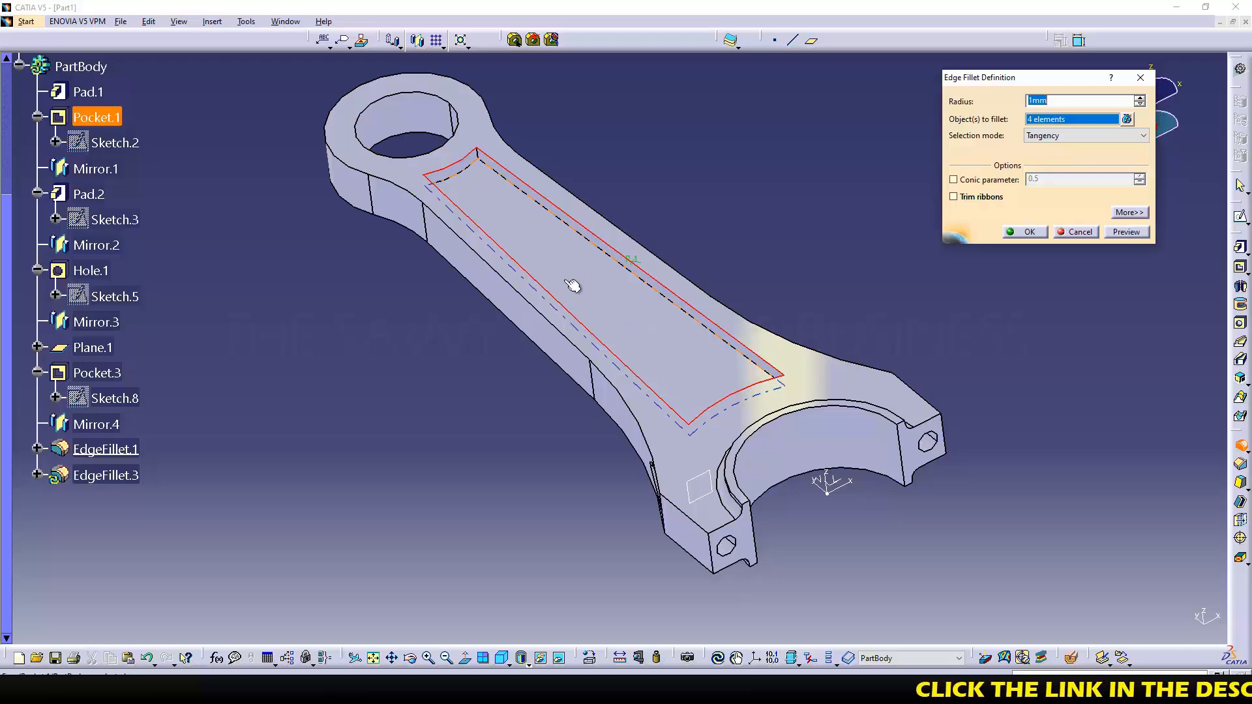
# - Add the first shank pocket's inner corner edges to the selection and apply the fillet
pyautogui.moveTo(549, 292); pyautogui.dragTo(628, 381, button='middle')
pyautogui.keyDown('ctrl'); pyautogui.moveTo(627, 380); pyautogui.dragTo(582, 270, button='middle'); pyautogui.keyUp('ctrl')
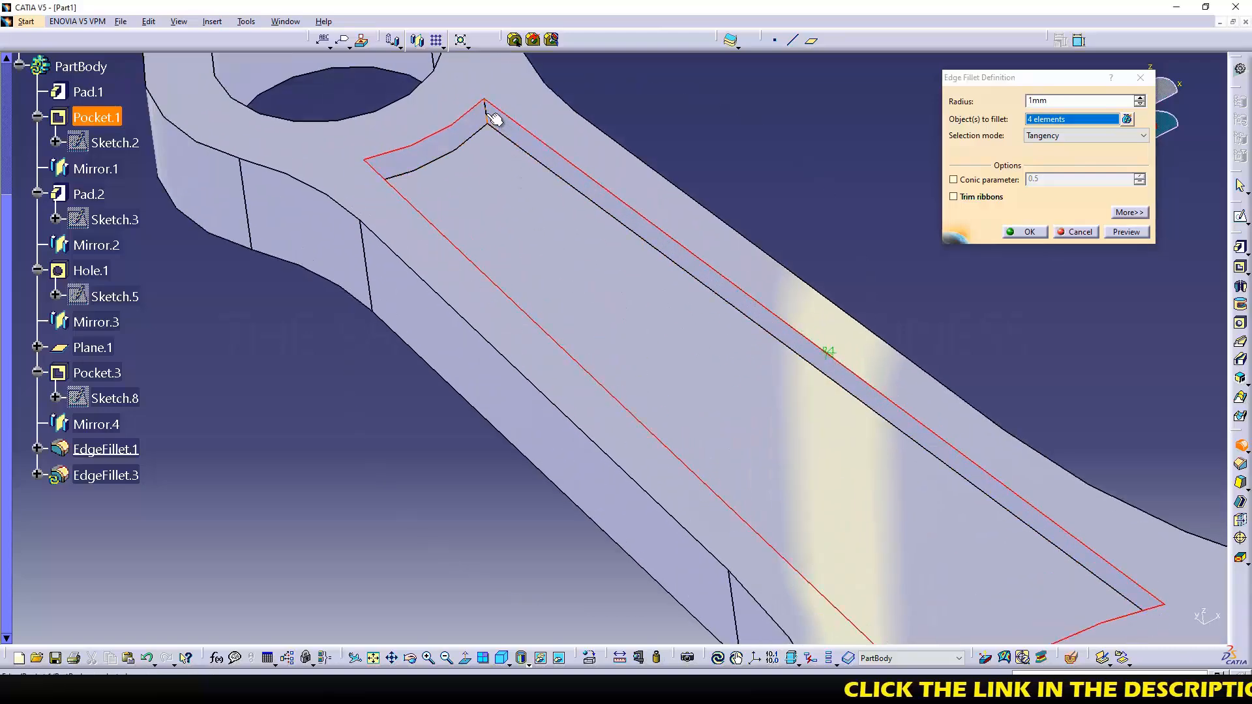
pyautogui.moveTo(573, 328); pyautogui.dragTo(486, 460, button='middle')
pyautogui.click(691, 69)
pyautogui.click(589, 336)
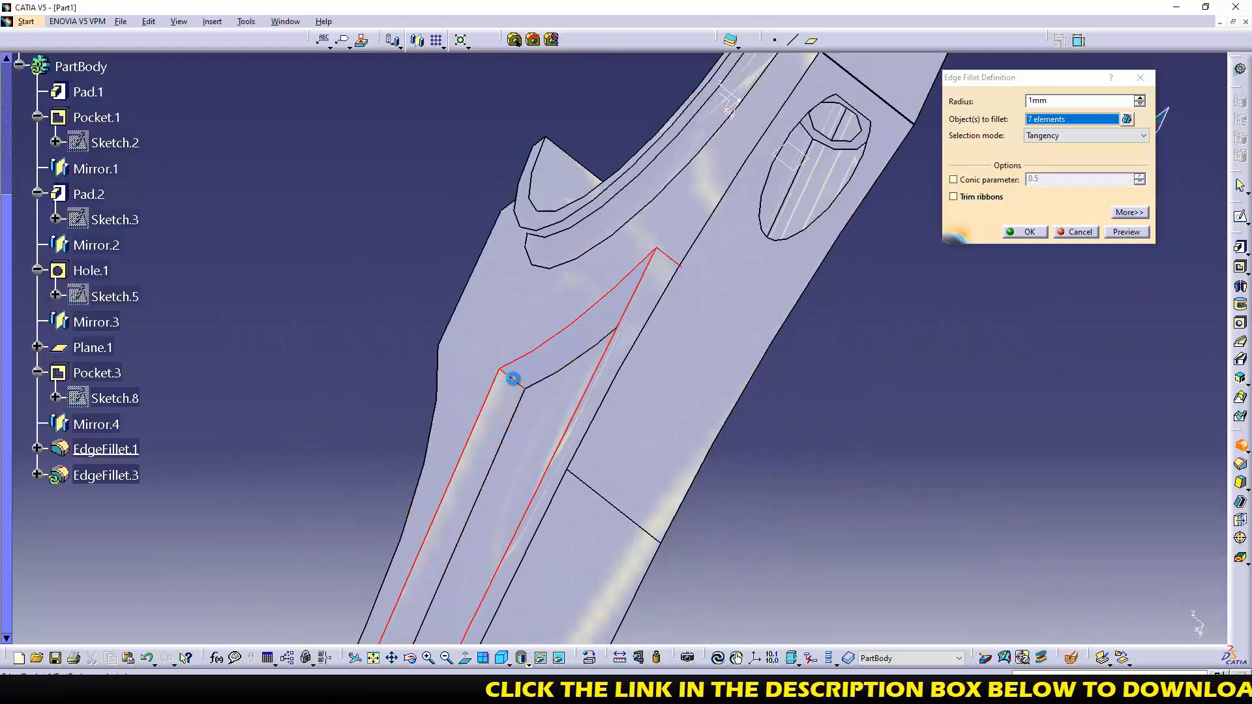
pyautogui.click(1036, 234)
# - Start another 1 mm edge fillet and select the rim edges of the mirrored shank pocket on the opposite face
pyautogui.moveTo(833, 359); pyautogui.dragTo(638, 237, button='middle')
pyautogui.click(753, 451)
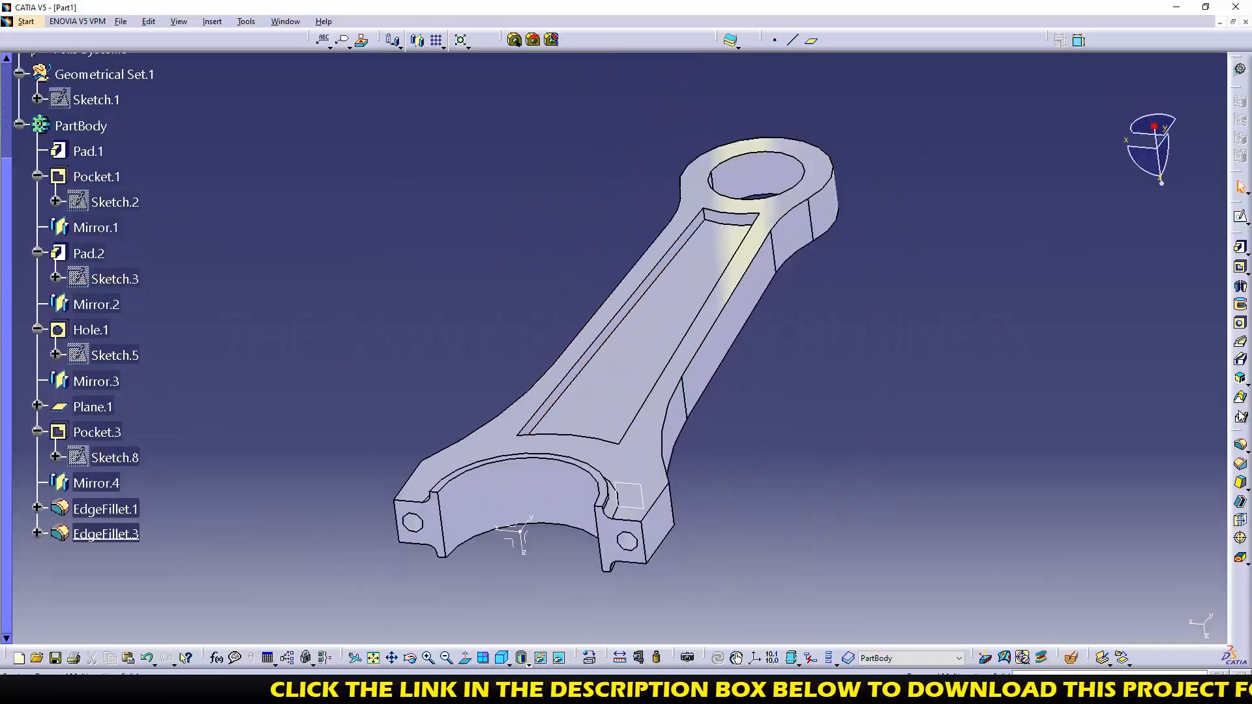
pyautogui.click(1241, 447)
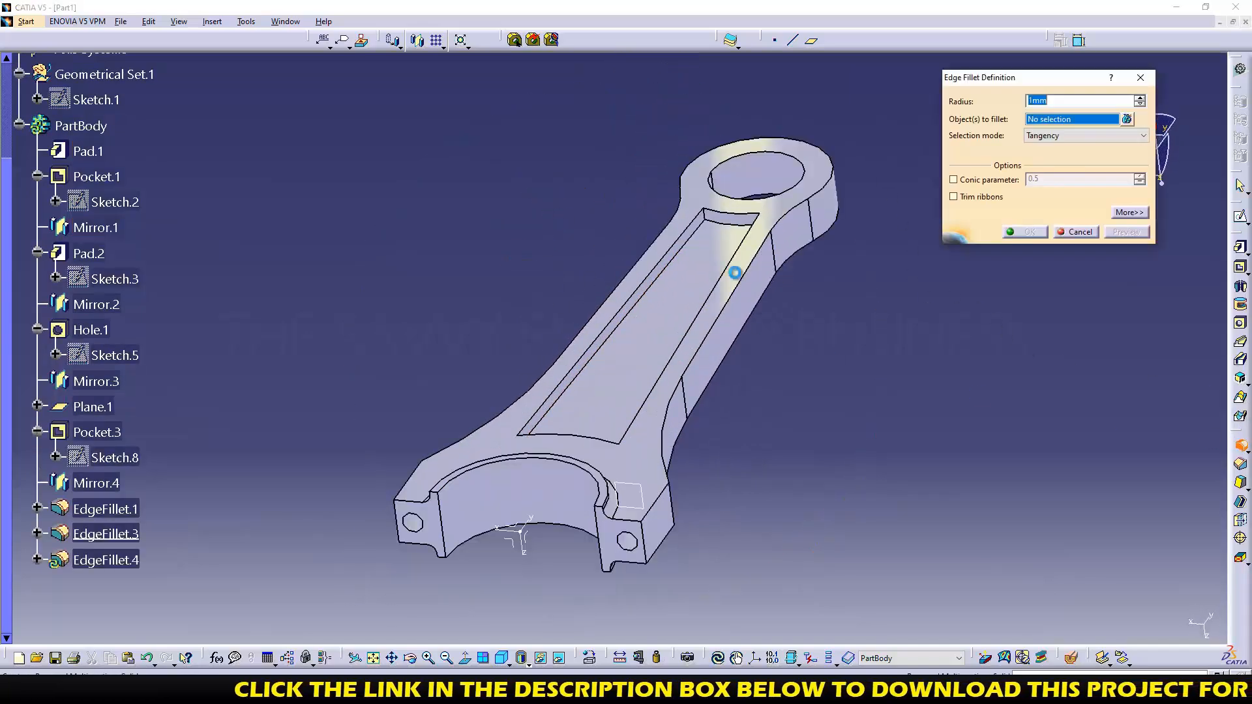
pyautogui.click(702, 238)
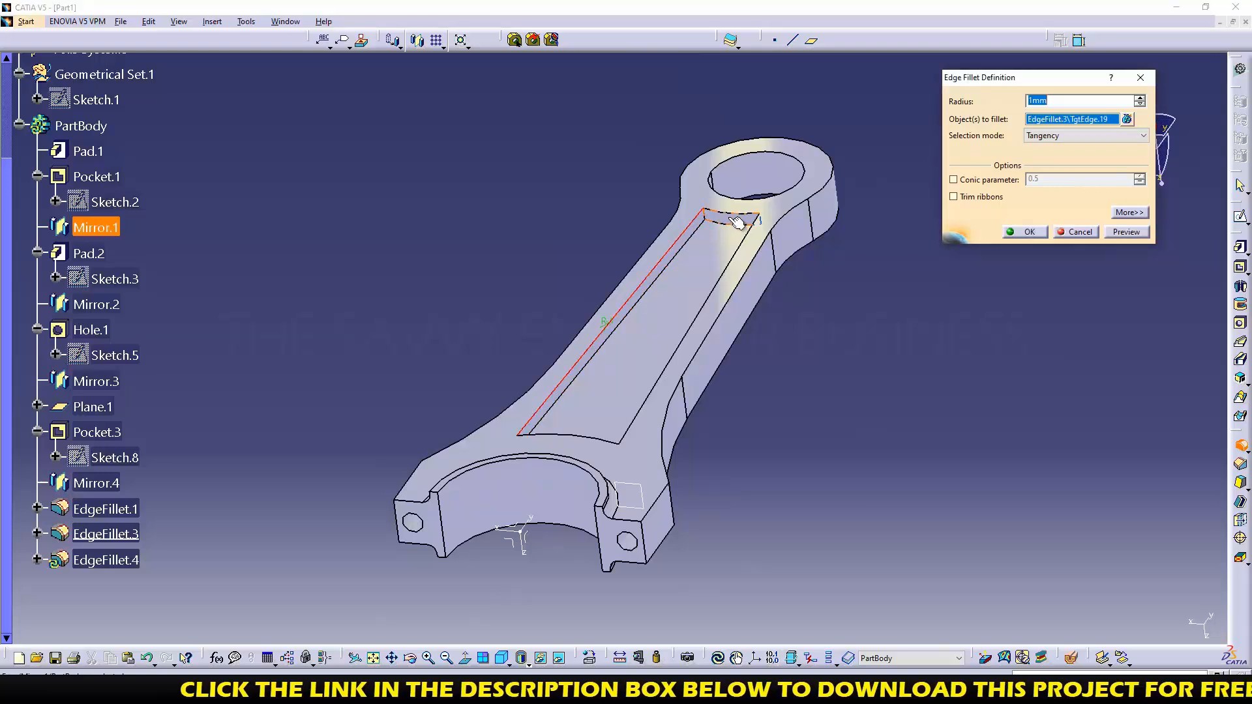
pyautogui.click(721, 289)
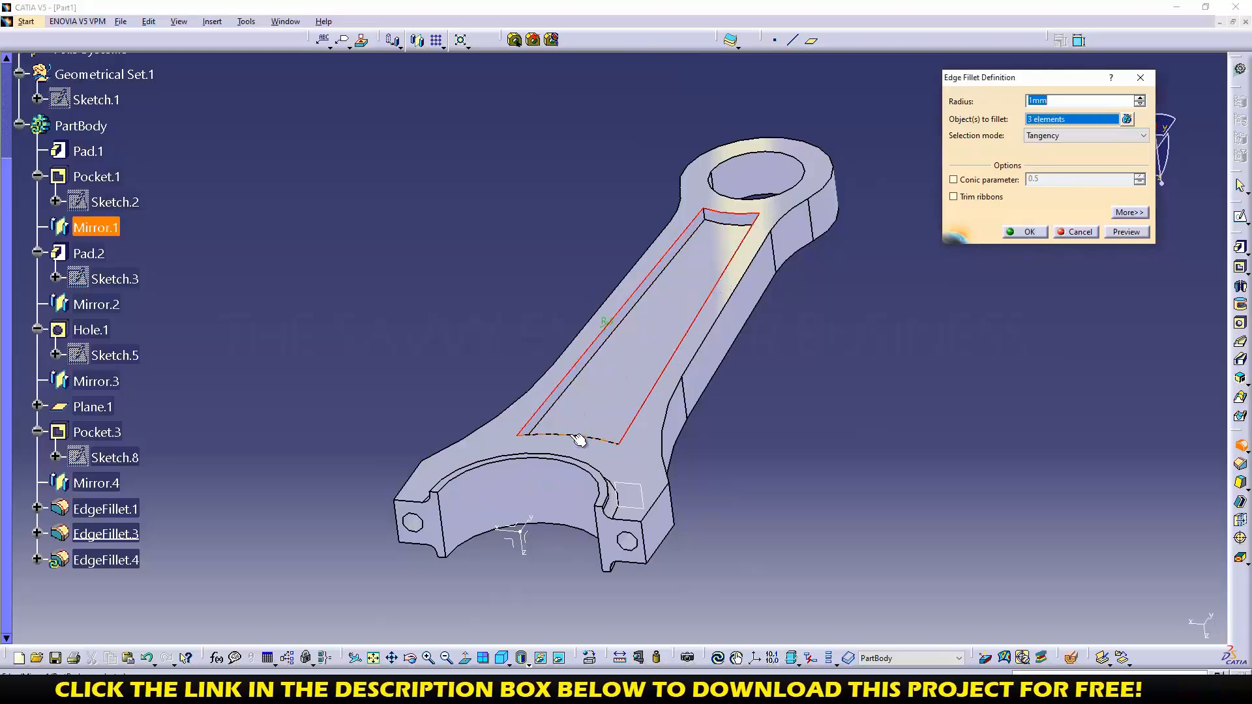
# - Add the mirrored shank pocket's four inner corner edges to the selection and apply the fillet
pyautogui.moveTo(647, 324); pyautogui.dragTo(406, 344, button='middle')
pyautogui.click(804, 239)
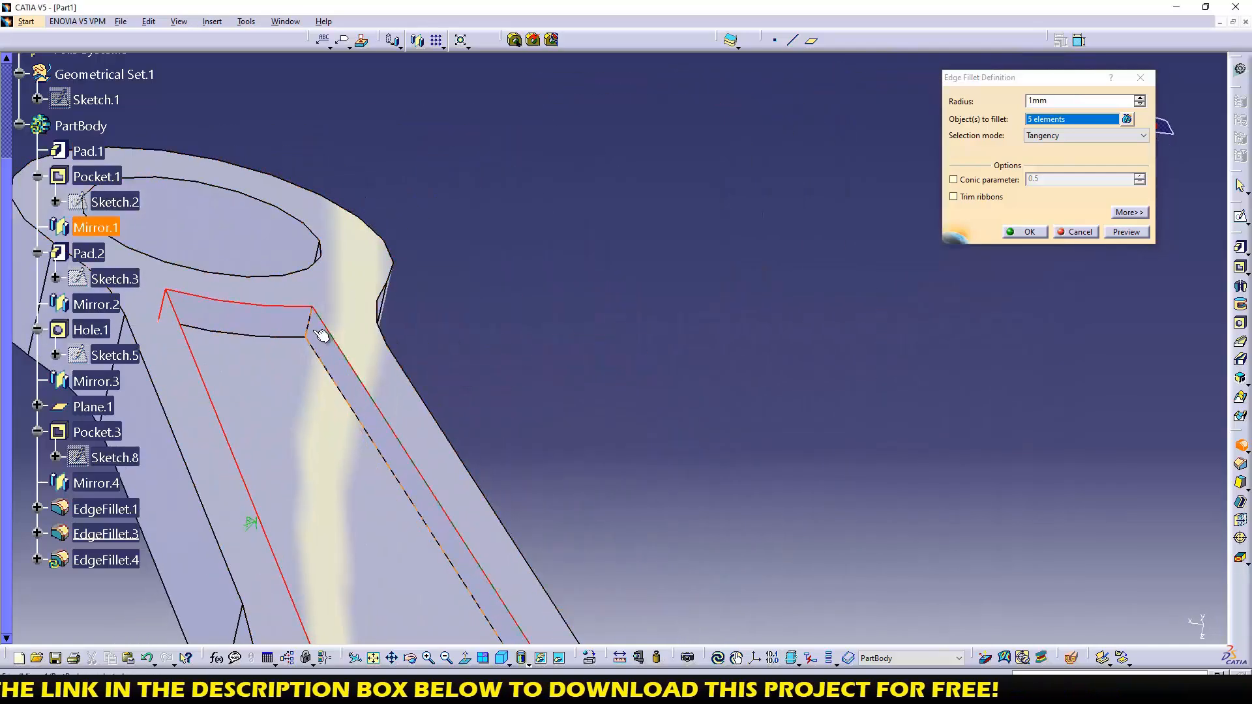
pyautogui.moveTo(465, 318); pyautogui.dragTo(390, 302, button='middle')
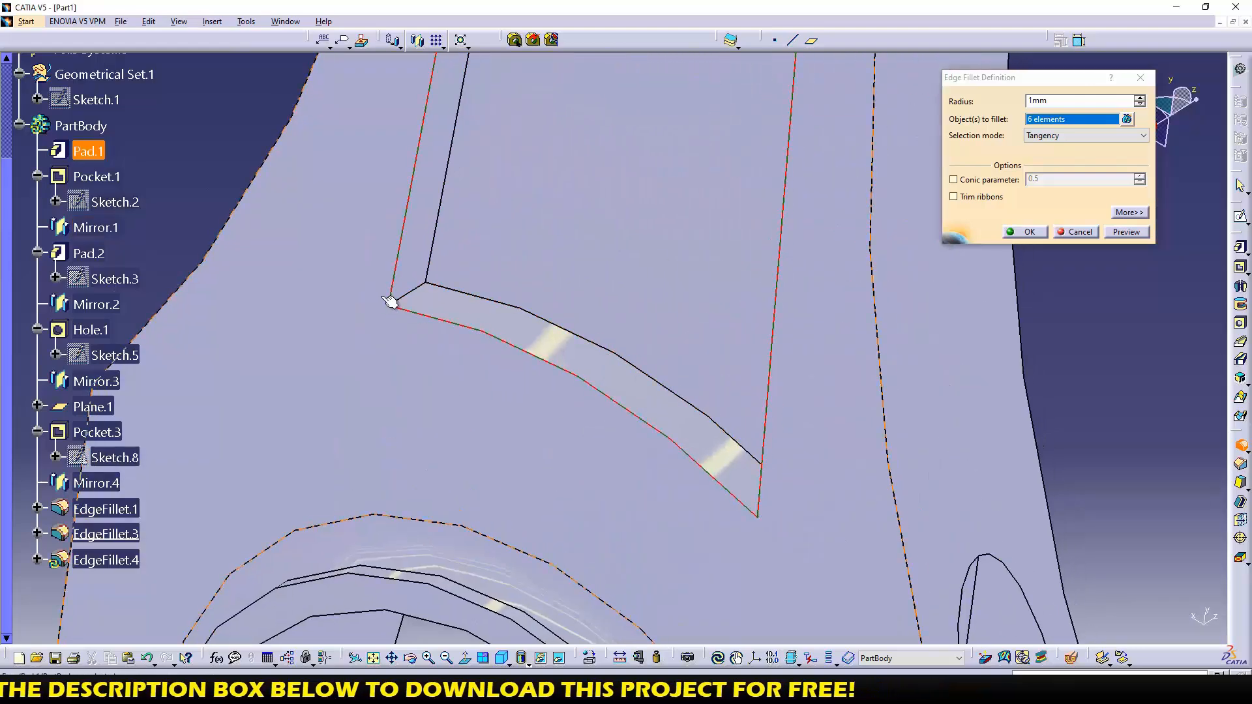
pyautogui.click(410, 294)
pyautogui.moveTo(529, 409); pyautogui.dragTo(675, 481, button='middle')
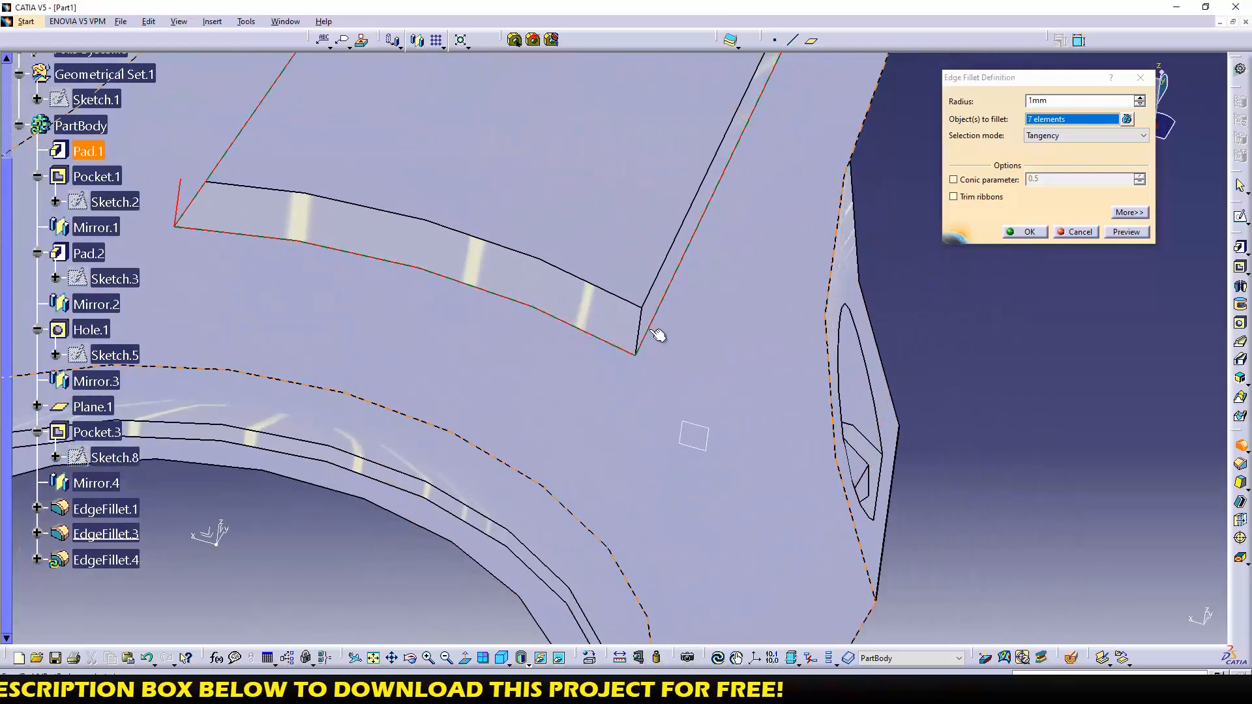
pyautogui.click(641, 330)
pyautogui.click(1028, 232)
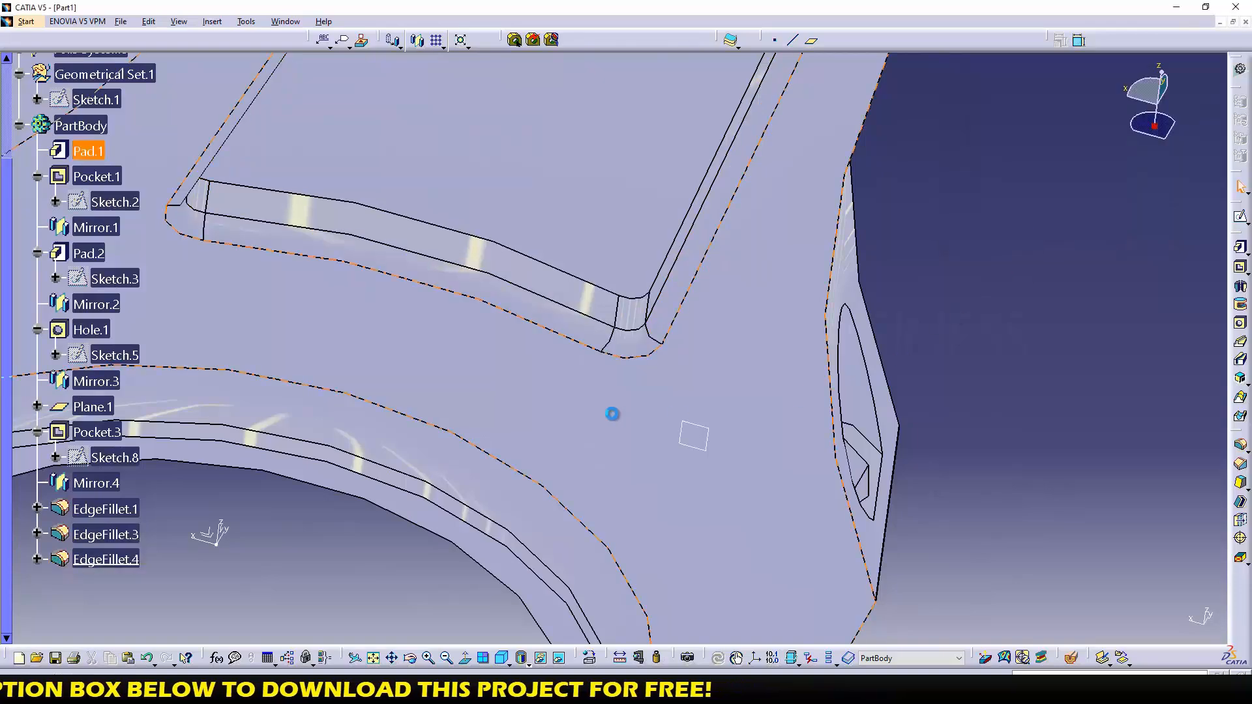
# - Switch the render style to perspective and inspect the filleted connecting rod from different angles
pyautogui.moveTo(610, 413); pyautogui.dragTo(373, 204, button='middle')
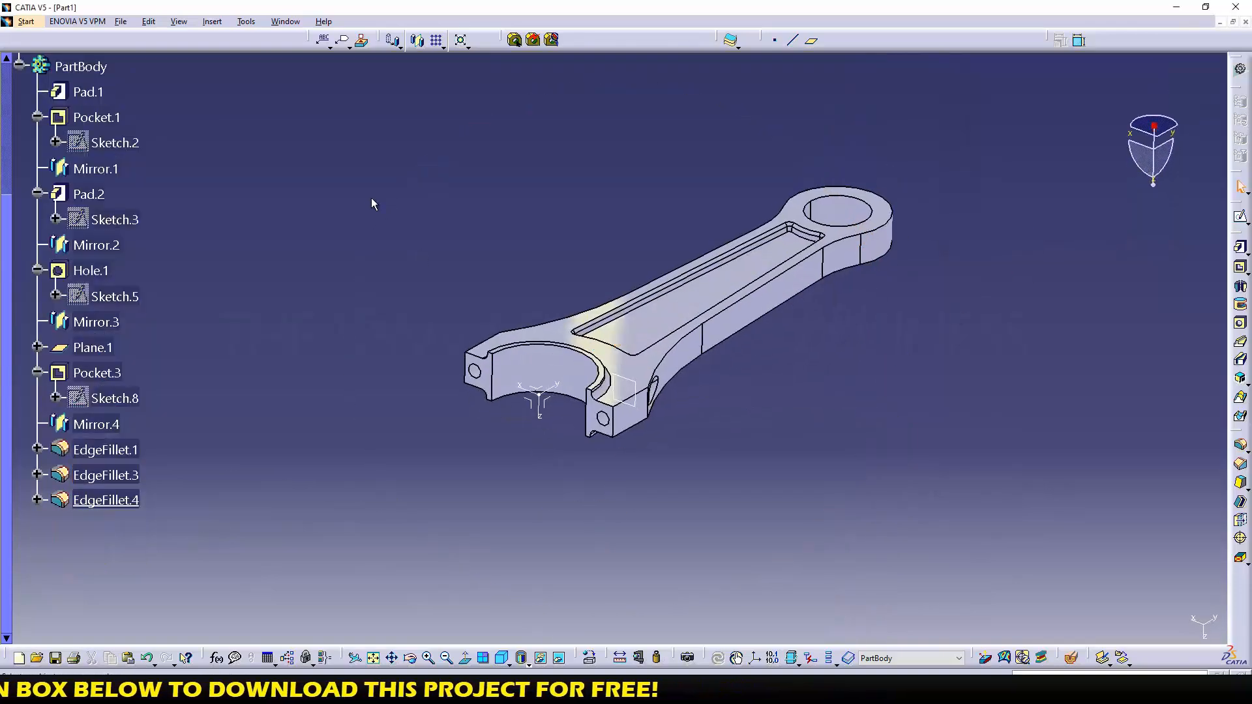
pyautogui.click(177, 23)
pyautogui.moveTo(260, 333)
pyautogui.click(378, 469)
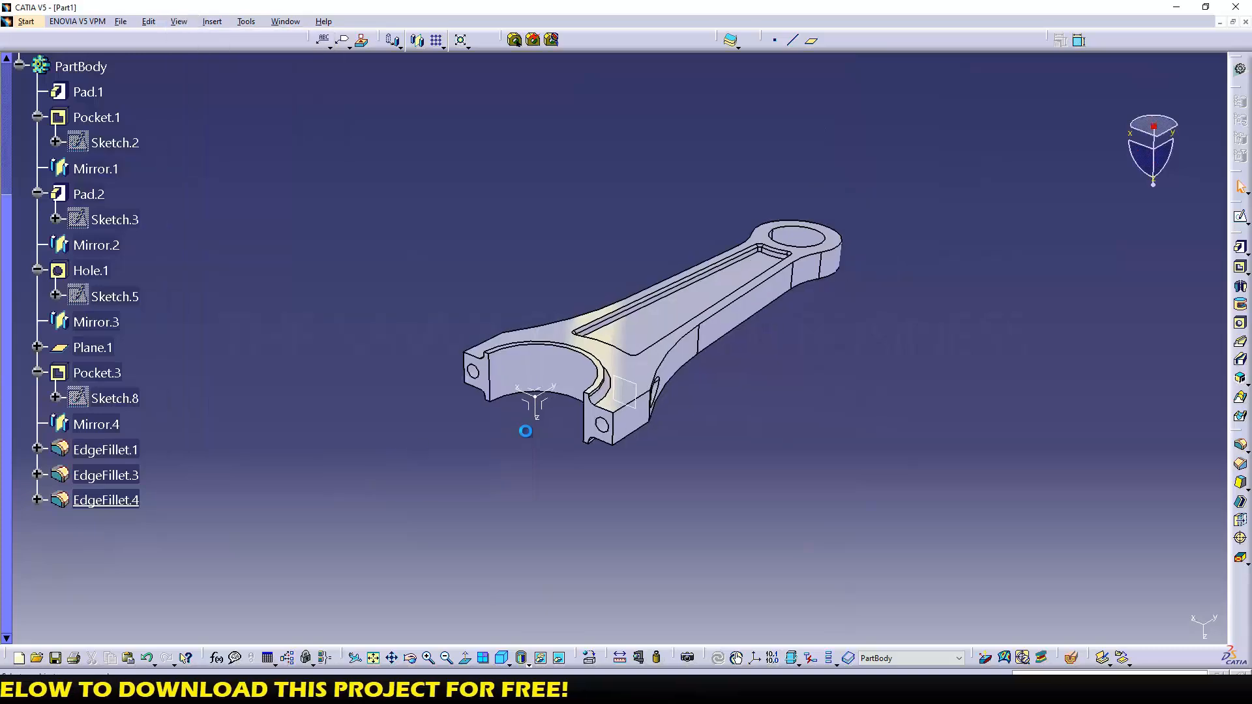
pyautogui.moveTo(599, 430); pyautogui.dragTo(479, 385, button='middle')
pyautogui.moveTo(804, 361); pyautogui.dragTo(527, 353, button='middle')
pyautogui.scroll(-1, 671, 389)
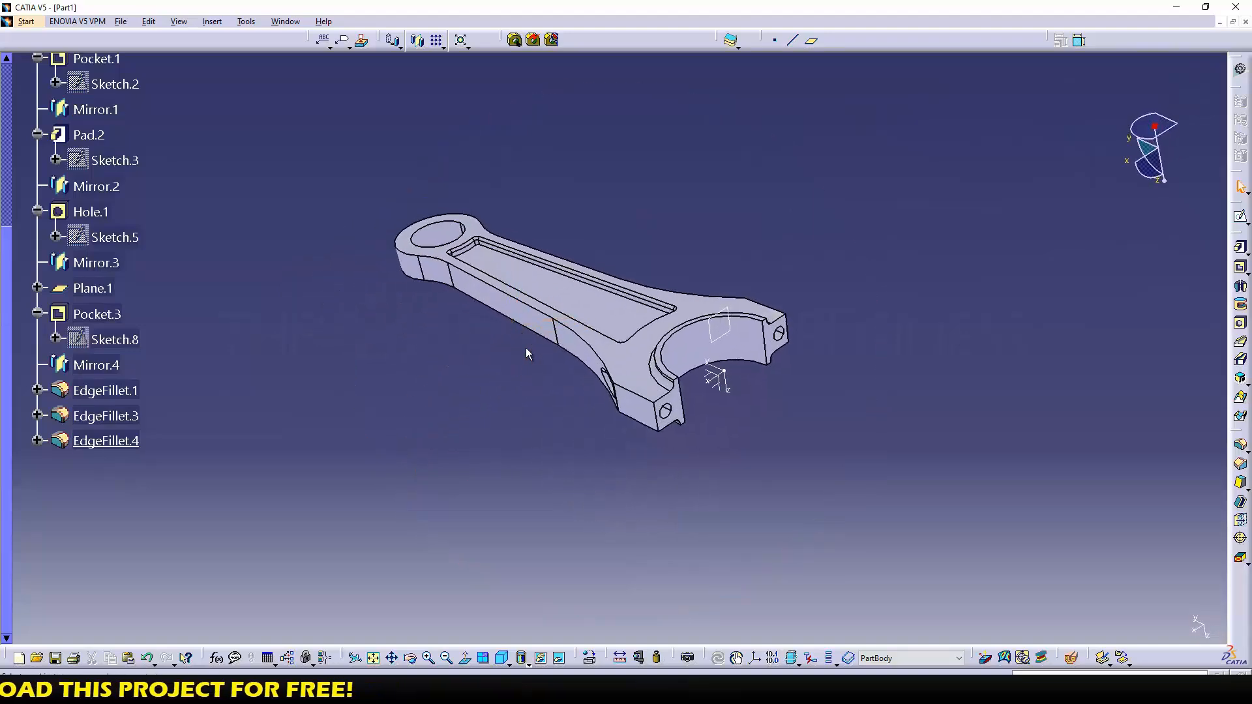